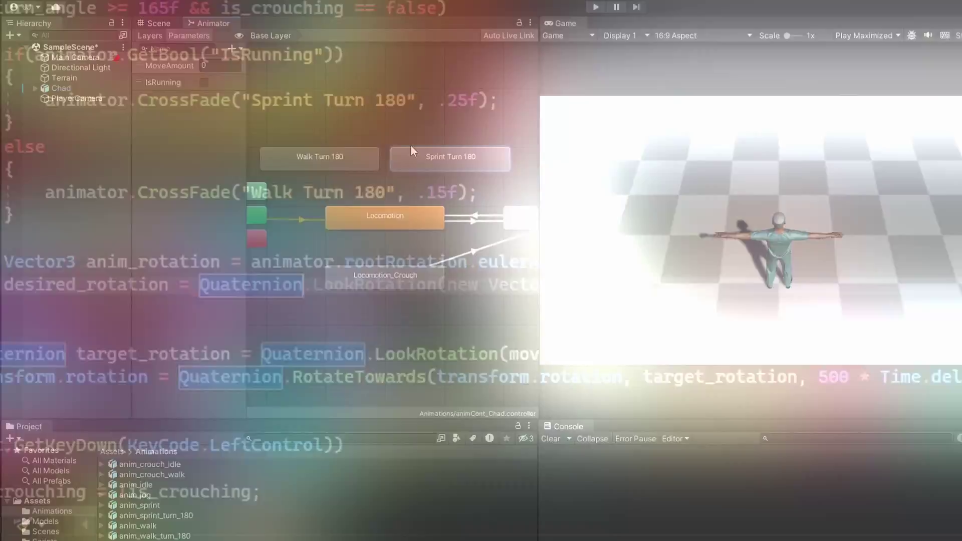
pyautogui.write('anim_rotation.x, anim_rotation.y + 180, anim_')
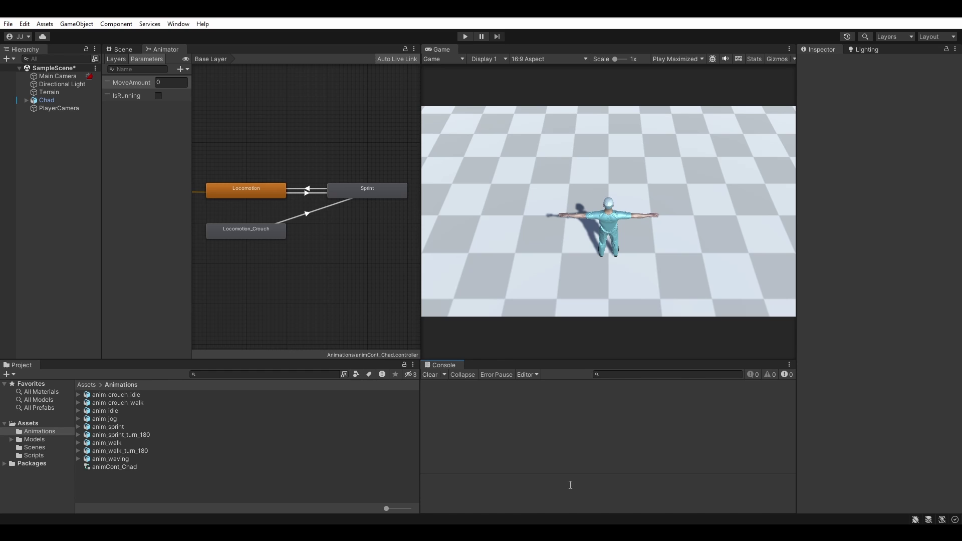
# Step: Set anim_sprint_turn_180 and anim_walk_turn_180 to a Humanoid rig copying ChadAvatar, and apply
pyautogui.click(143, 433)
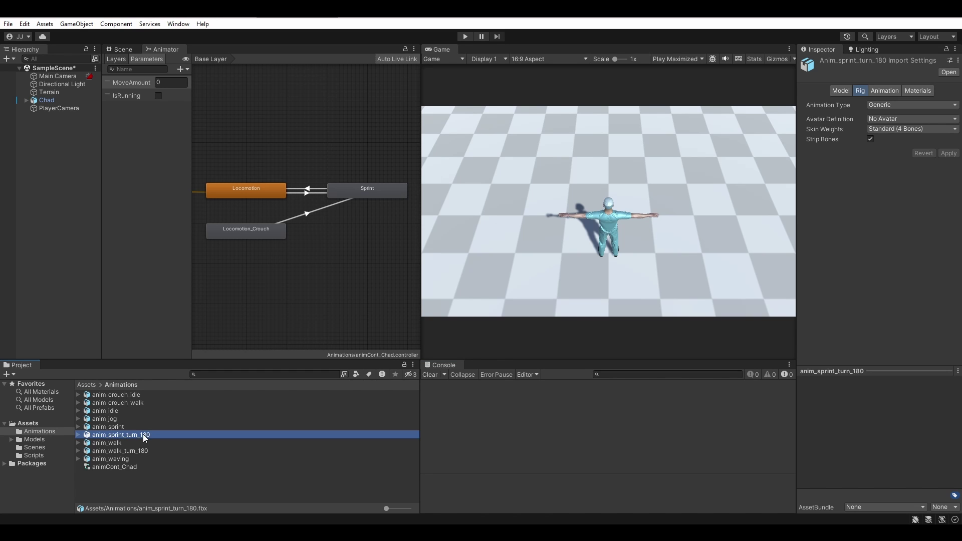
pyautogui.keyDown('ctrl'); pyautogui.click(134, 450); pyautogui.keyUp('ctrl')
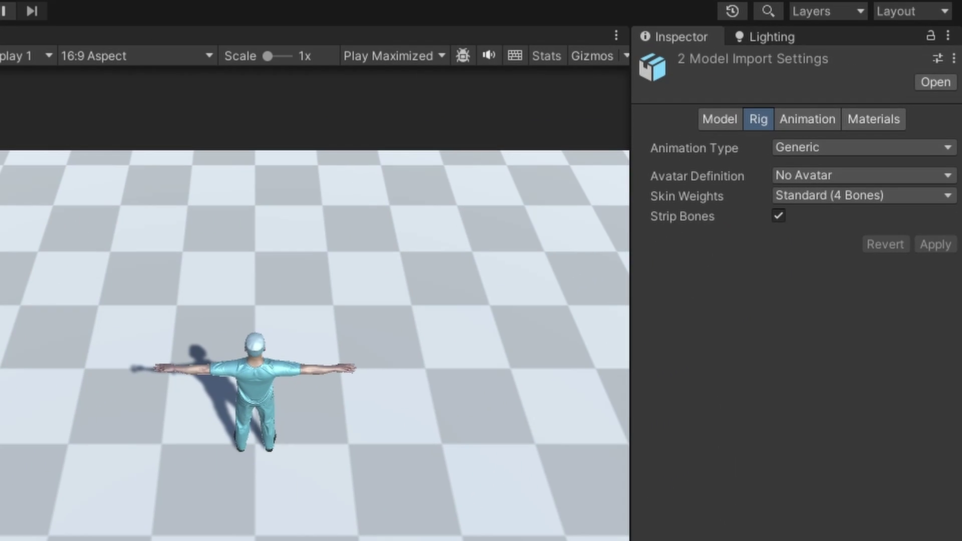
pyautogui.click(849, 148)
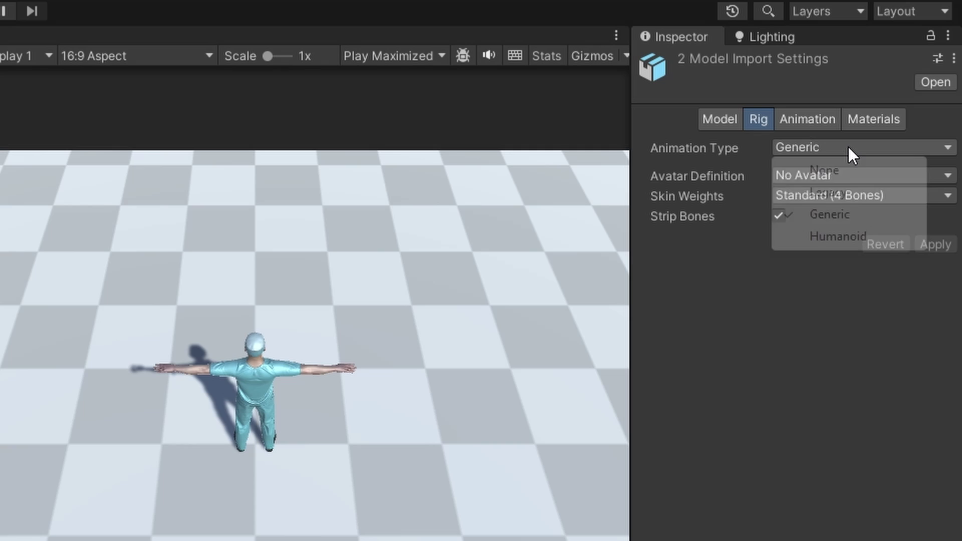
pyautogui.click(848, 238)
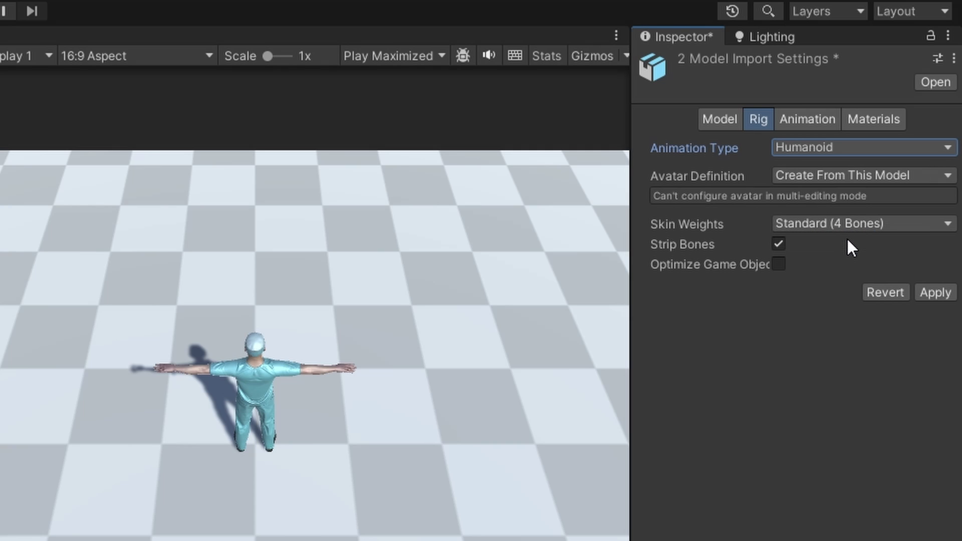
pyautogui.click(900, 177)
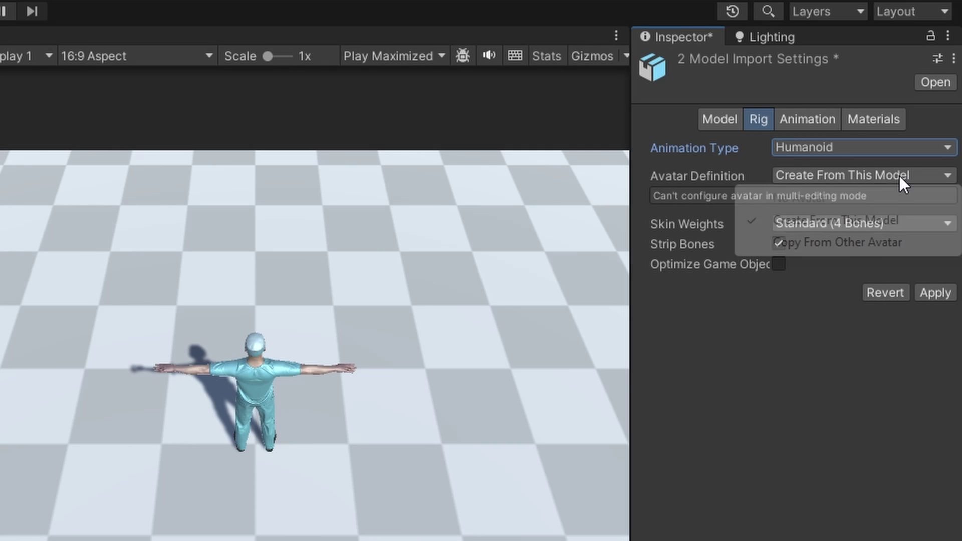
pyautogui.click(865, 238)
pyautogui.click(942, 250)
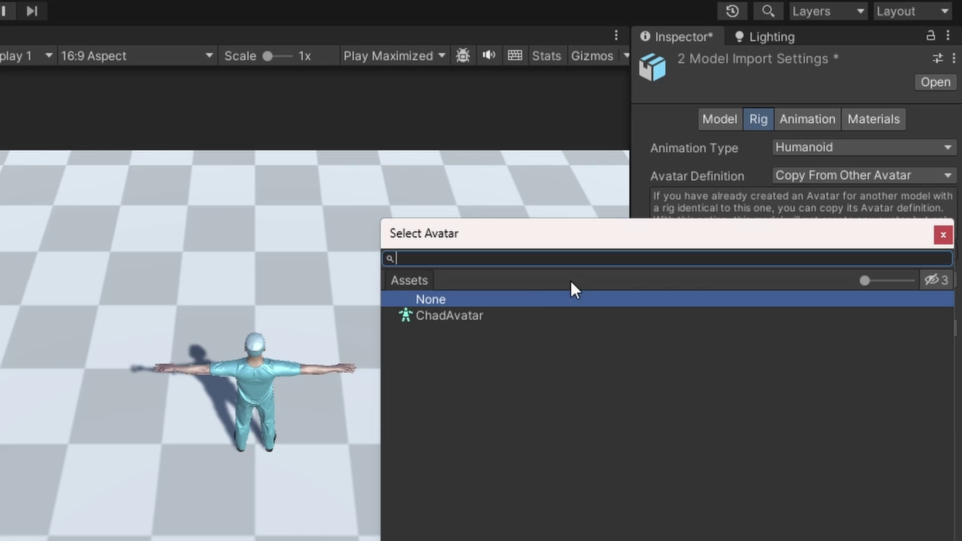
pyautogui.doubleClick(466, 316)
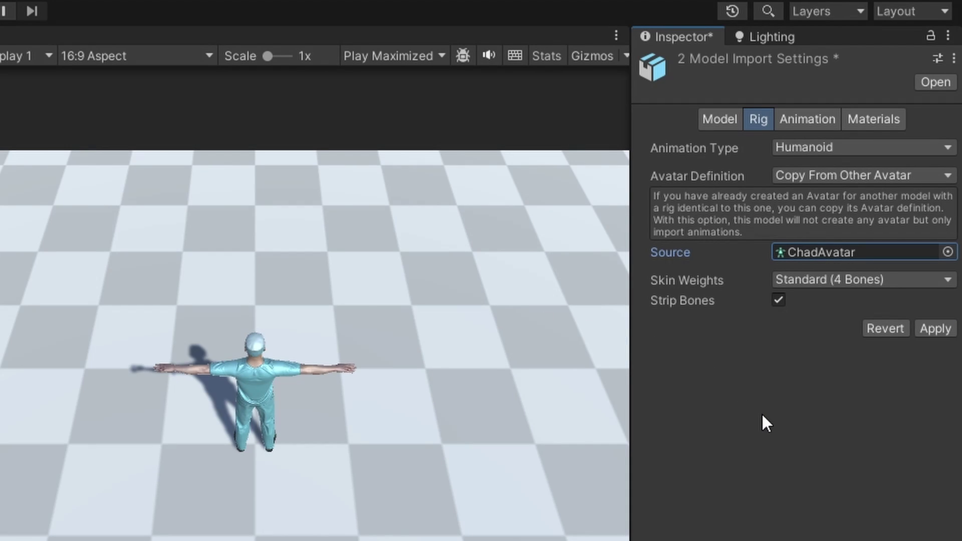
pyautogui.click(938, 330)
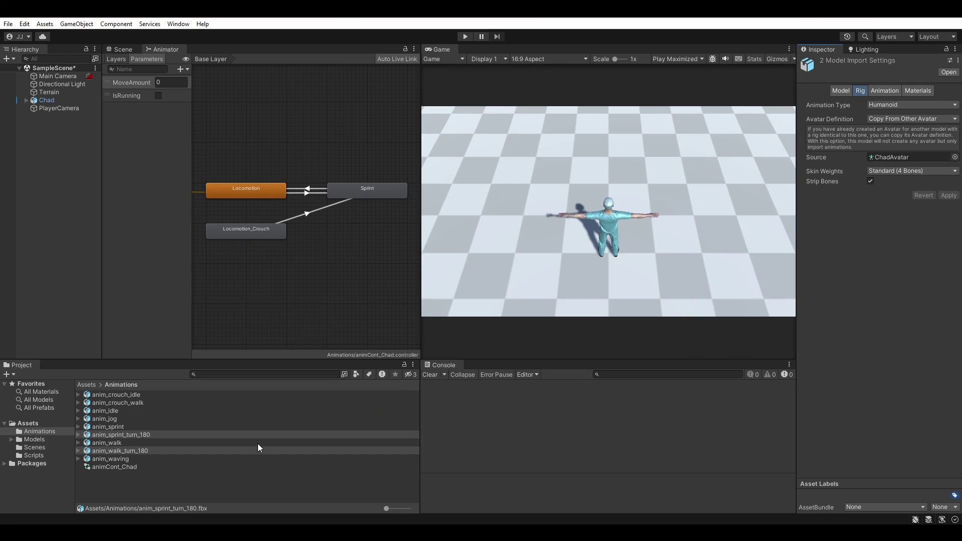
# Step: Select anim_sprint_turn_180 alone and enable Loop Pose in its animation settings
pyautogui.click(143, 480)
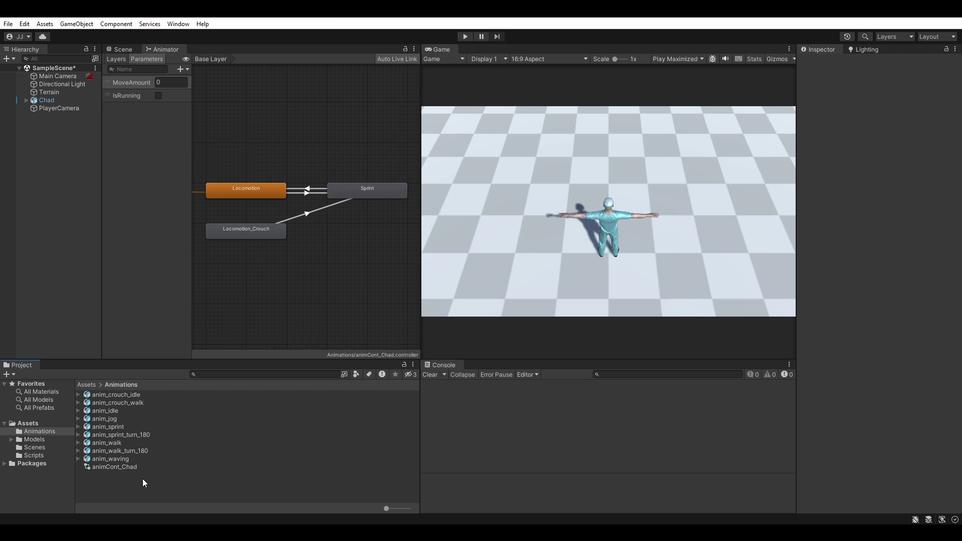
pyautogui.click(136, 435)
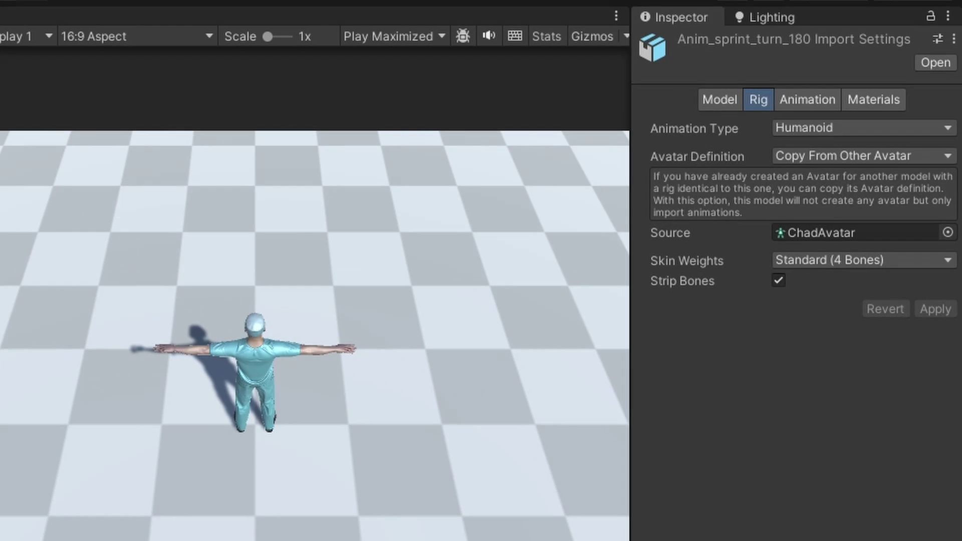
pyautogui.click(823, 99)
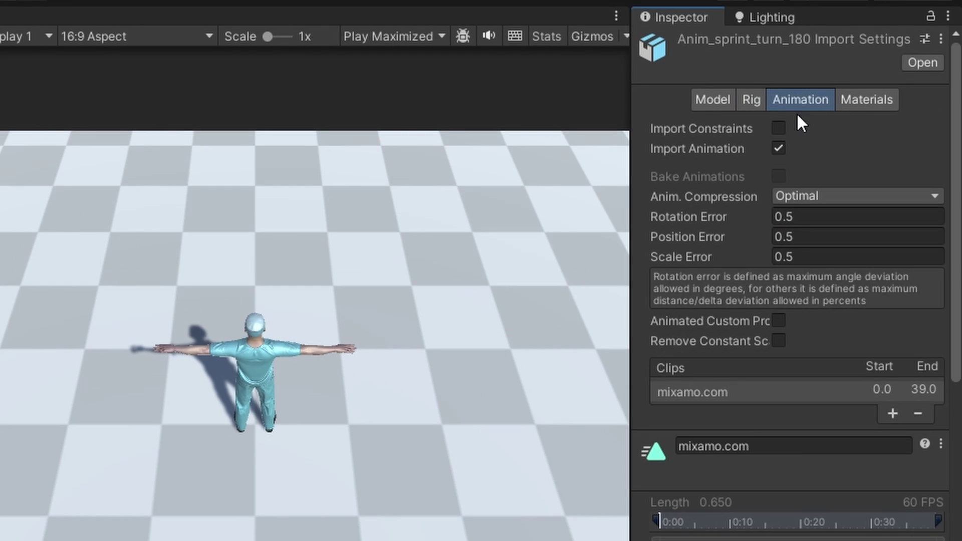
pyautogui.scroll(-3, 769, 237)
pyautogui.scroll(-3, 769, 262)
pyautogui.scroll(-2, 769, 271)
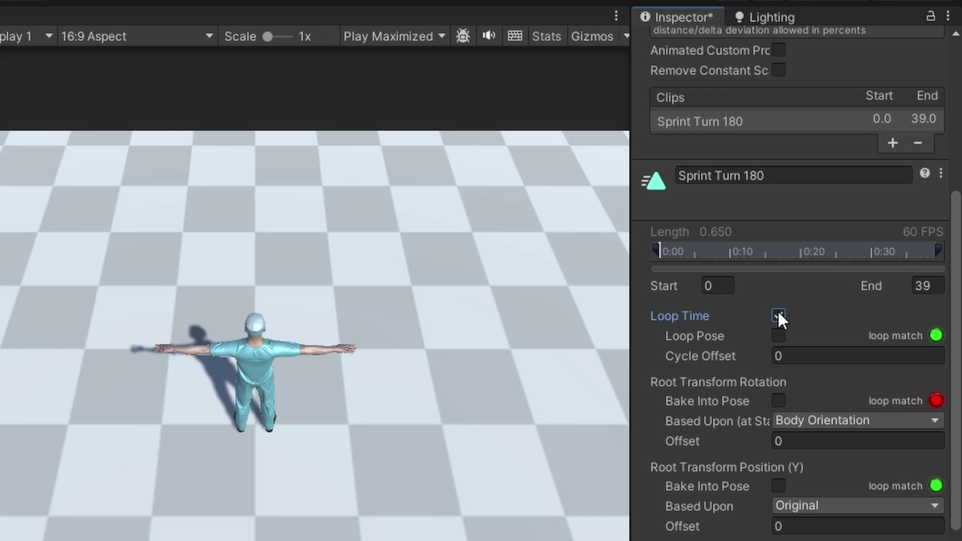
pyautogui.click(780, 334)
pyautogui.scroll(-1, 909, 317)
pyautogui.scroll(-2, 910, 319)
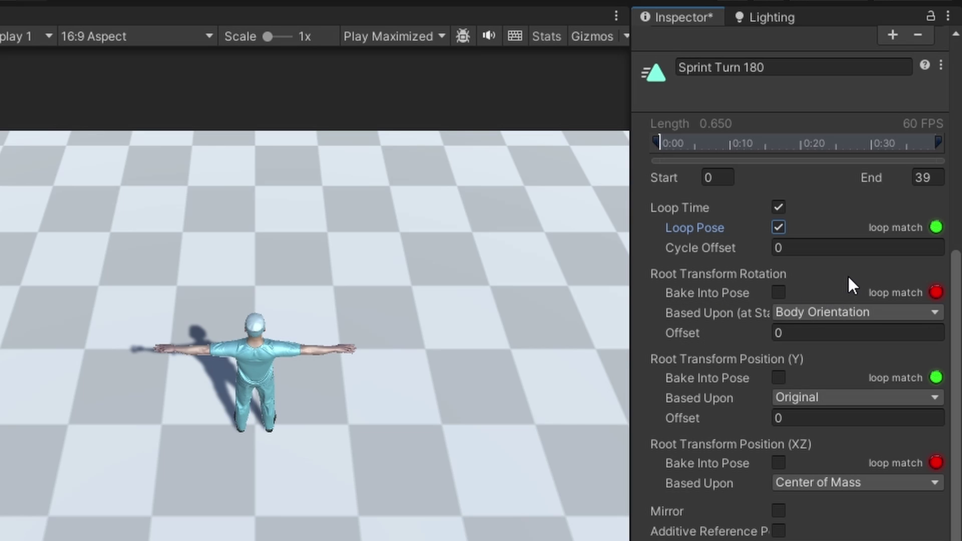
# Step: Base Sprint Turn 180 root rotation on Original, bake Y position on Feet, and apply
pyautogui.click(841, 311)
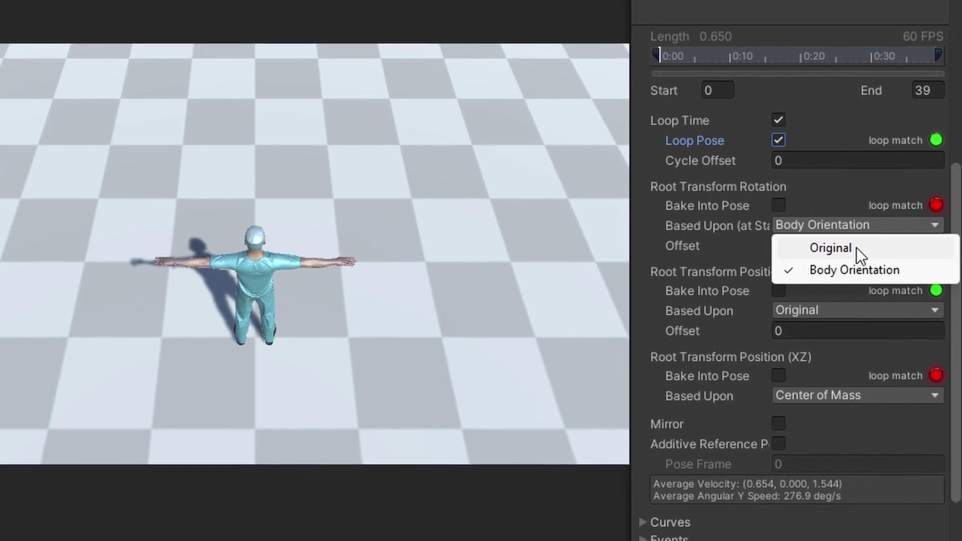
pyautogui.click(857, 248)
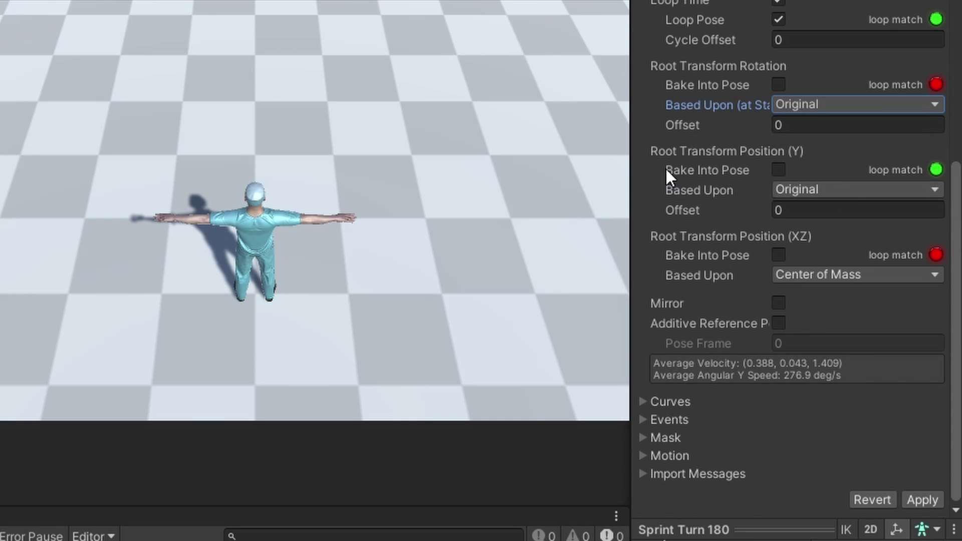
pyautogui.click(778, 169)
pyautogui.click(841, 189)
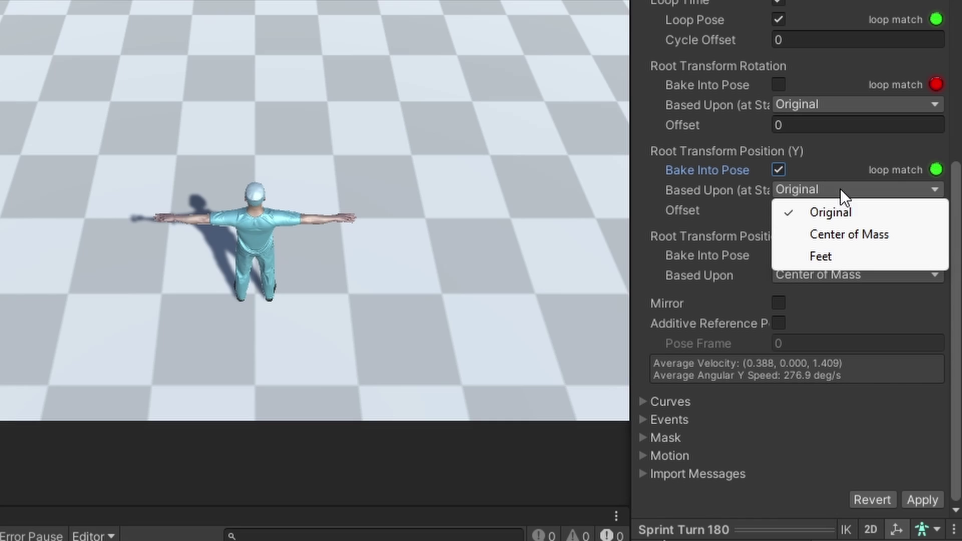
pyautogui.click(834, 255)
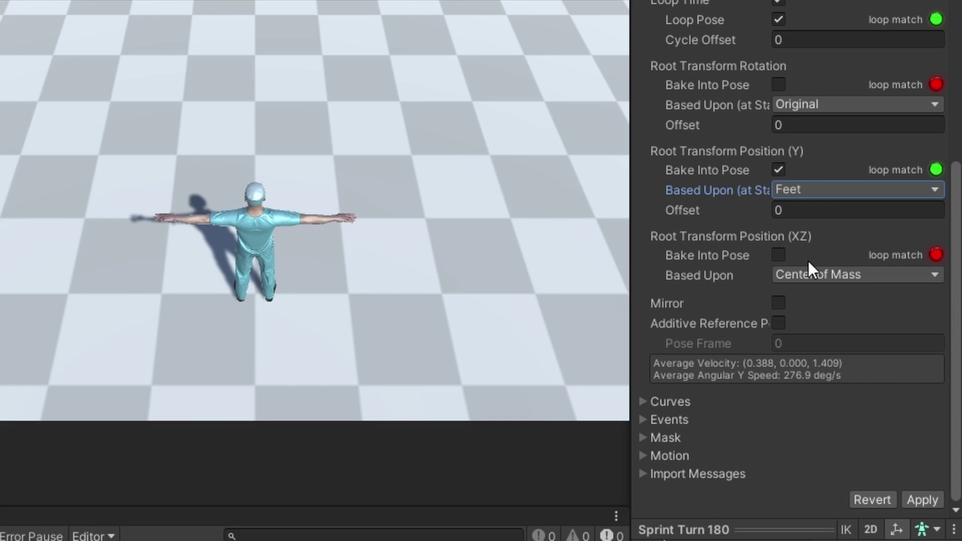
pyautogui.click(932, 499)
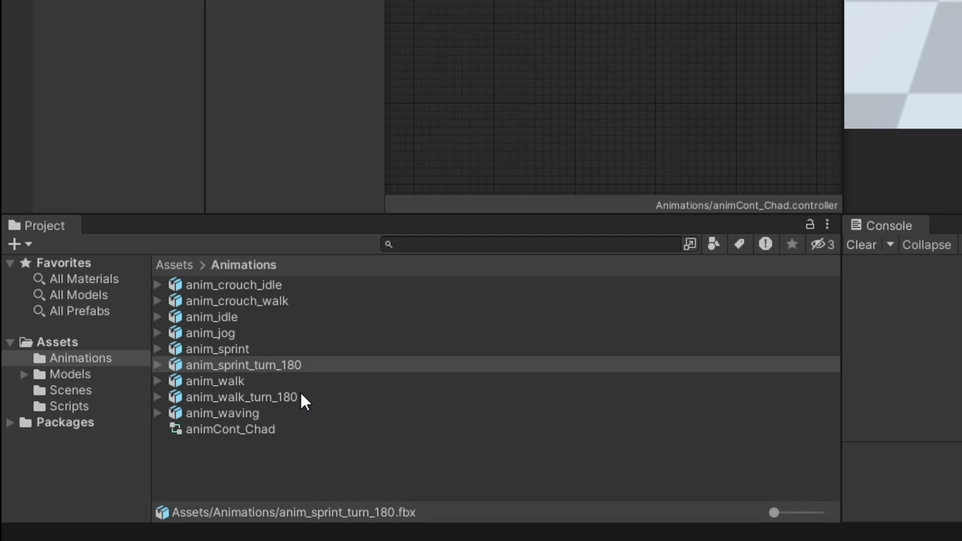
# Step: Rename the walk turn clip to Walk Turn 180 and enable Loop Time and Loop Pose
pyautogui.click(301, 397)
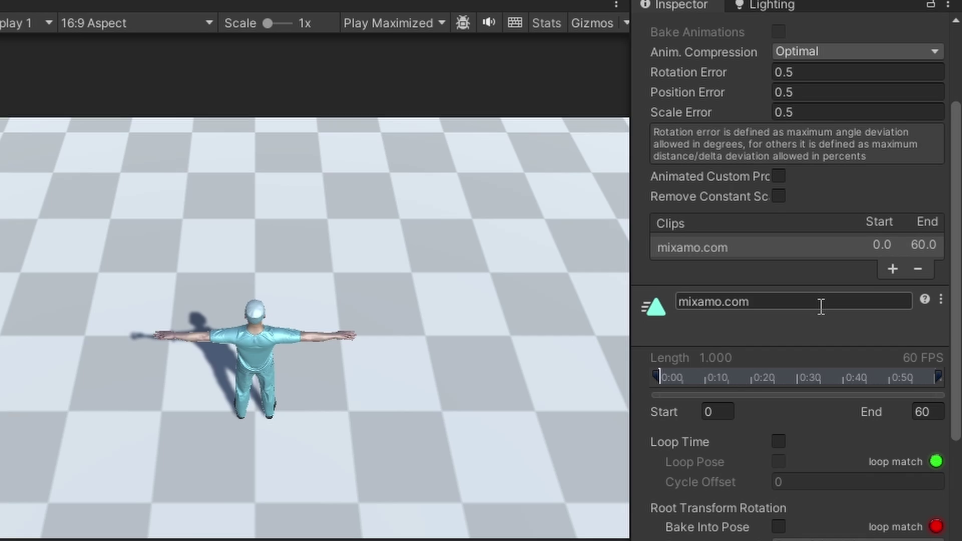
pyautogui.click(821, 304)
pyautogui.write('Walk Turn 1')
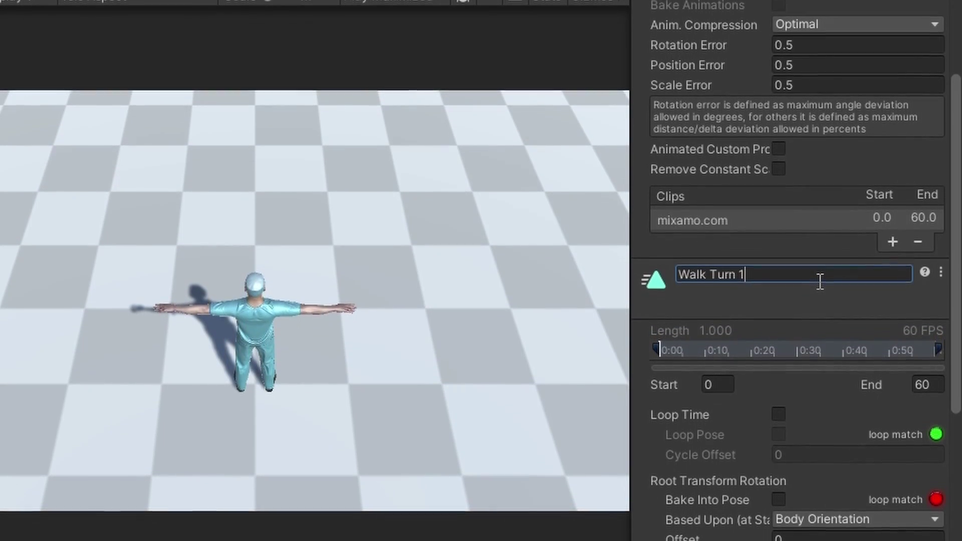
pyautogui.write('80')
pyautogui.press('Return')
pyautogui.scroll(-5, 800, 267)
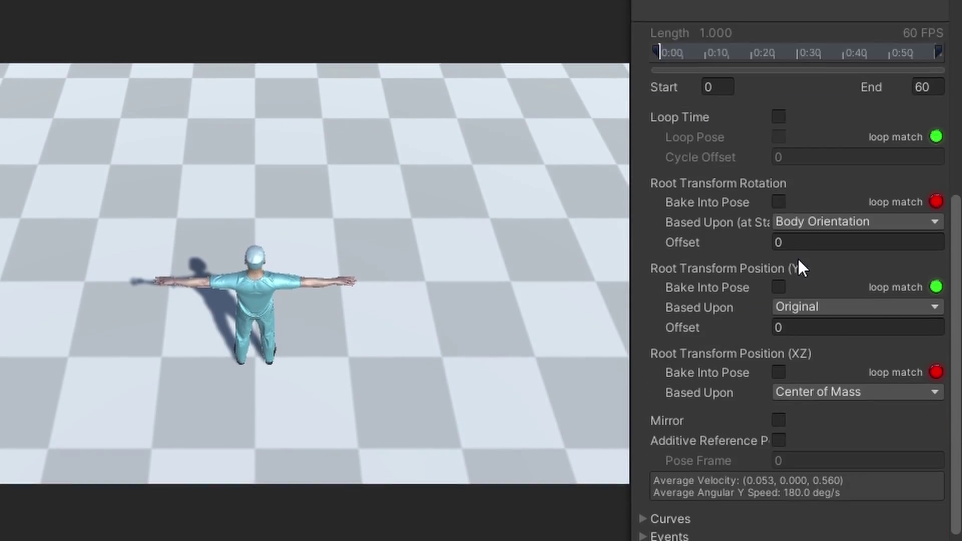
pyautogui.scroll(-2, 798, 258)
pyautogui.click(778, 51)
pyautogui.click(778, 62)
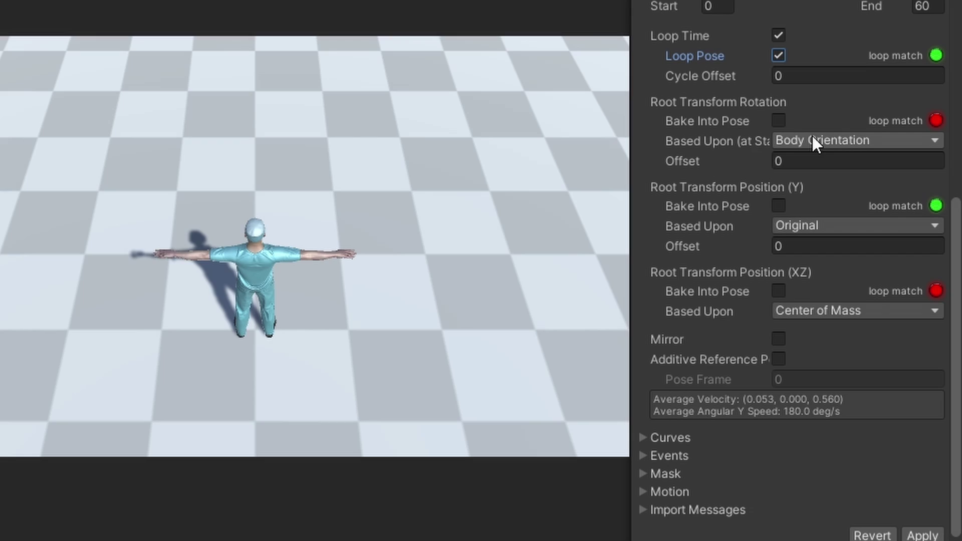
# Step: Base Walk Turn 180 root rotation on Original, bake Y position on Feet, and apply
pyautogui.click(812, 140)
pyautogui.click(827, 157)
pyautogui.click(779, 187)
pyautogui.click(816, 198)
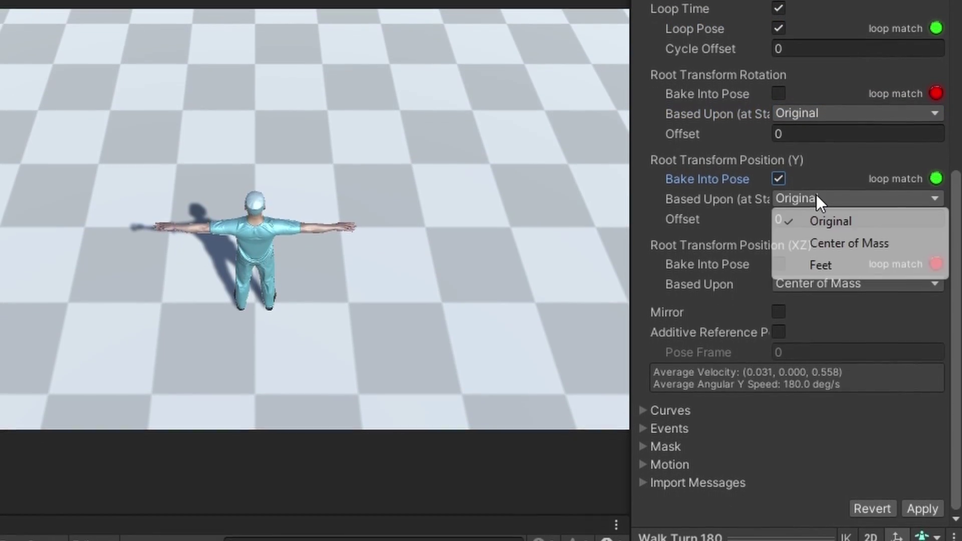
pyautogui.click(835, 264)
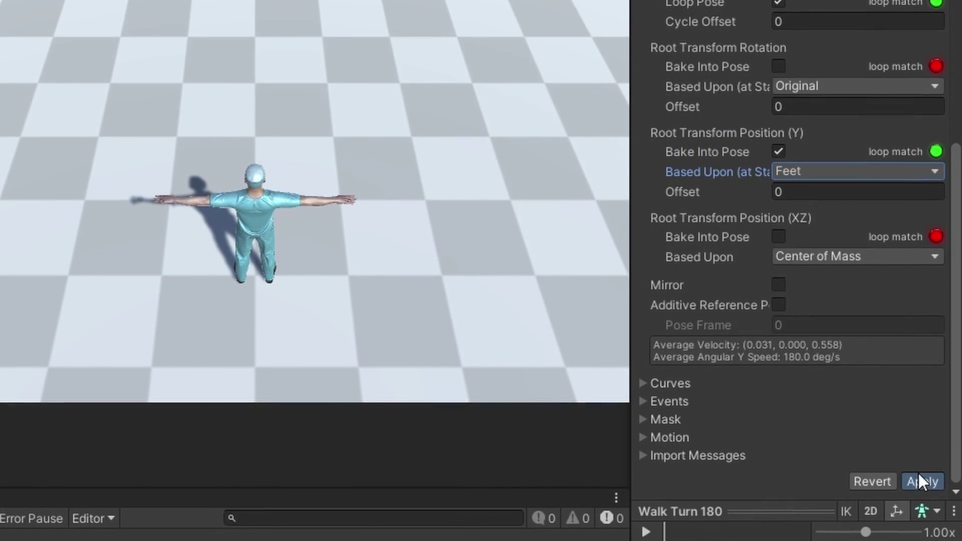
pyautogui.click(920, 479)
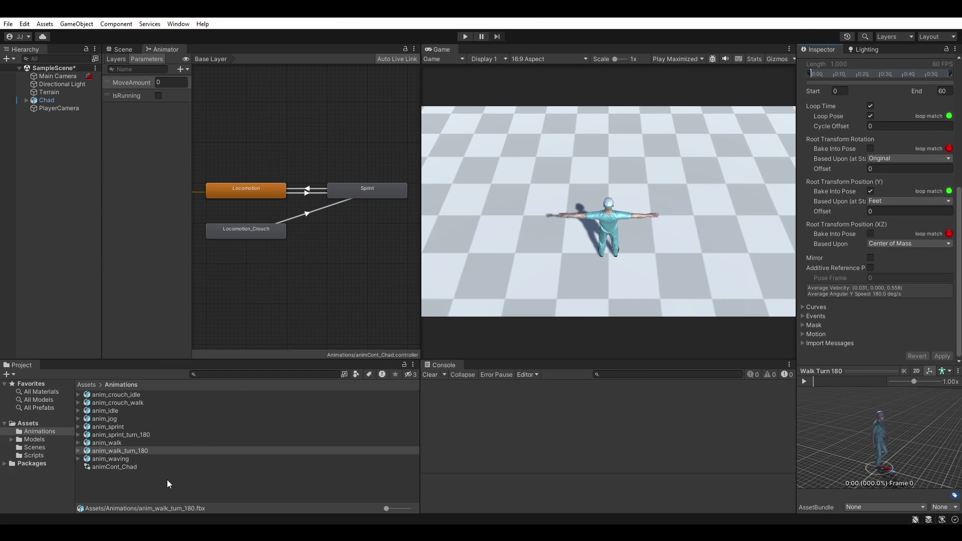
# Step: Drag the turn clips into the Animator graph, creating Walk Turn 180 and Sprint Turn 180 states
pyautogui.click(167, 480)
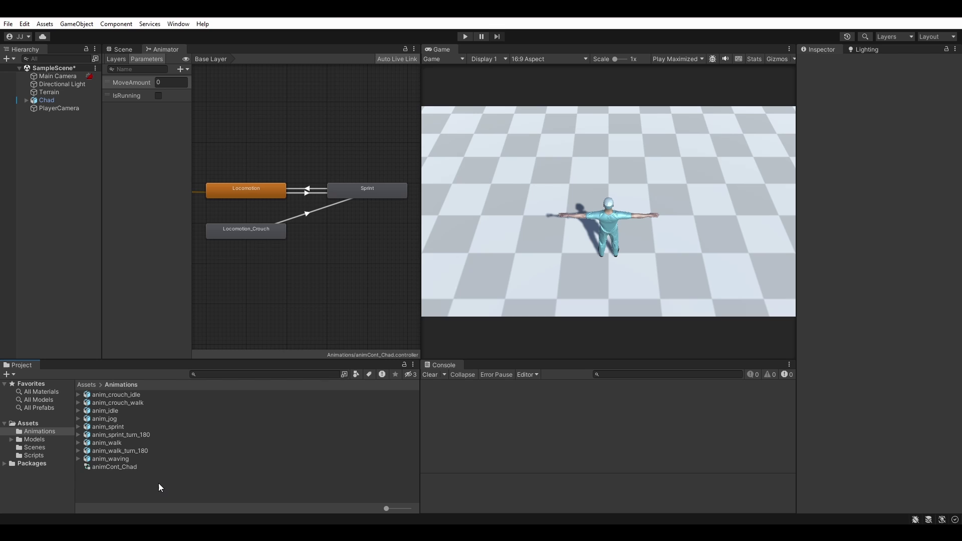
pyautogui.moveTo(135, 441); pyautogui.dragTo(216, 307)
pyautogui.click(264, 149)
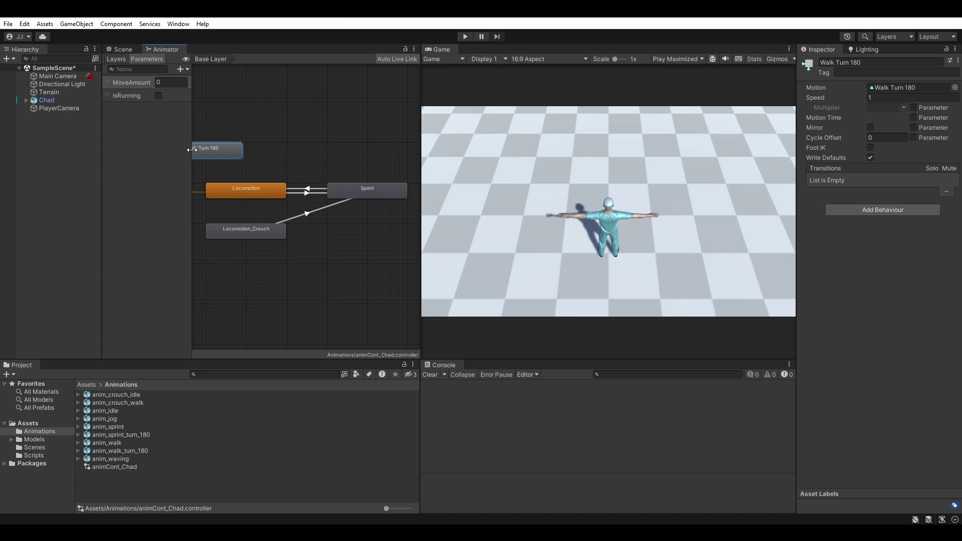
pyautogui.moveTo(117, 444); pyautogui.dragTo(238, 233)
pyautogui.click(282, 158)
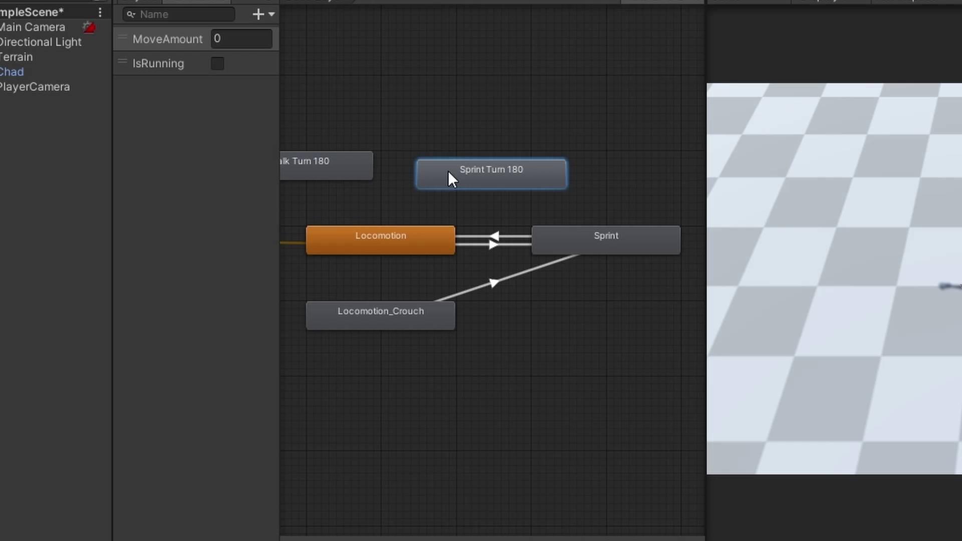
# Step: Select both turn states and enable Foot IK
pyautogui.moveTo(419, 164); pyautogui.dragTo(507, 172, button='middle')
pyautogui.scroll(2, 495, 172)
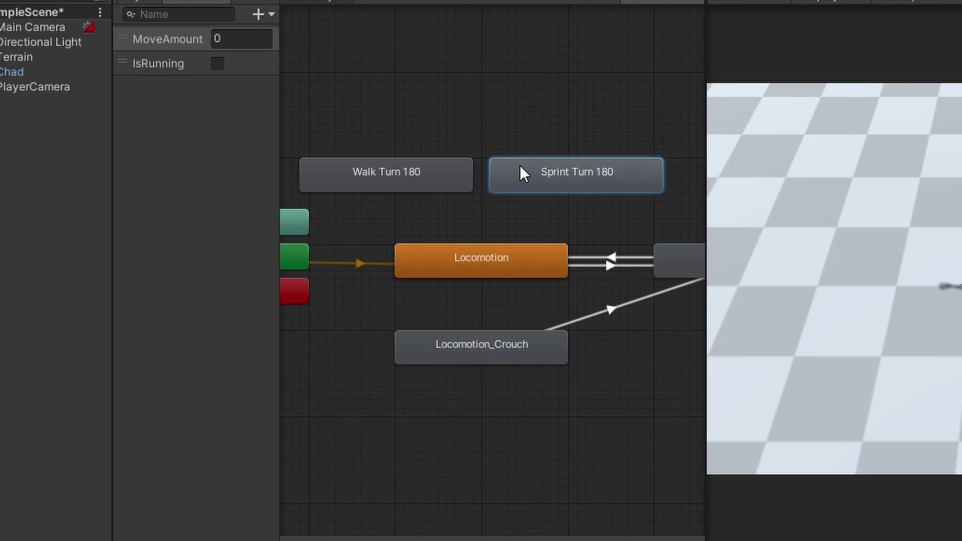
pyautogui.click(445, 170)
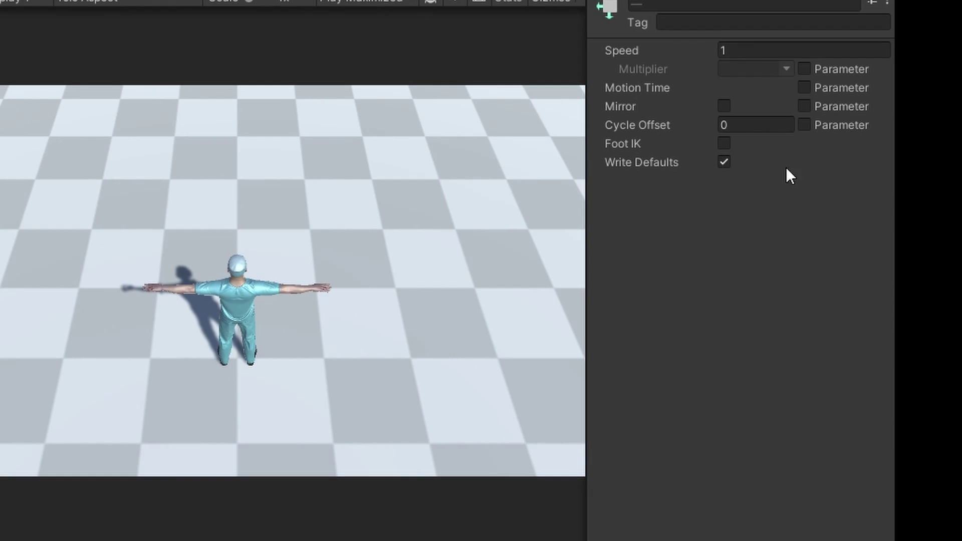
pyautogui.click(724, 142)
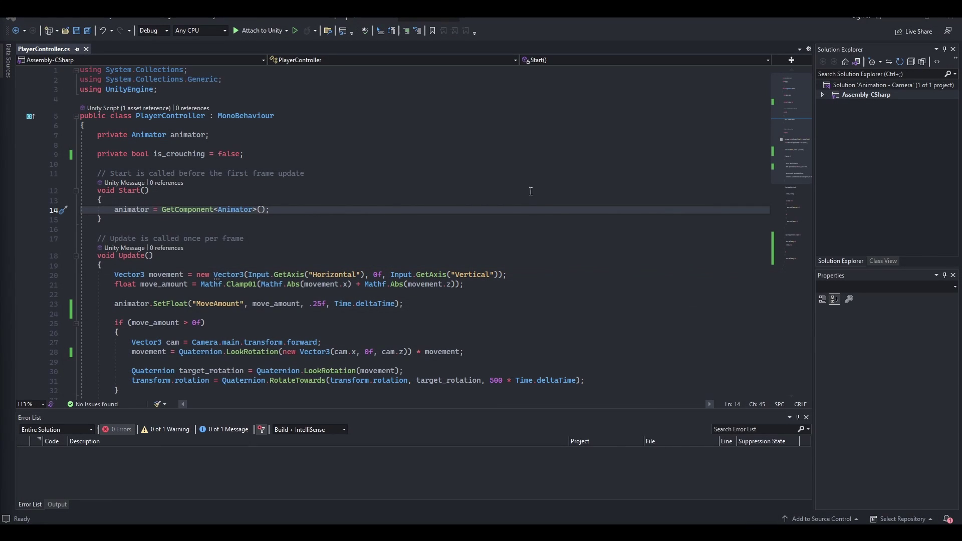
pyautogui.scroll(-2, 532, 192)
pyautogui.scroll(-1, 529, 222)
pyautogui.scroll(-1, 464, 245)
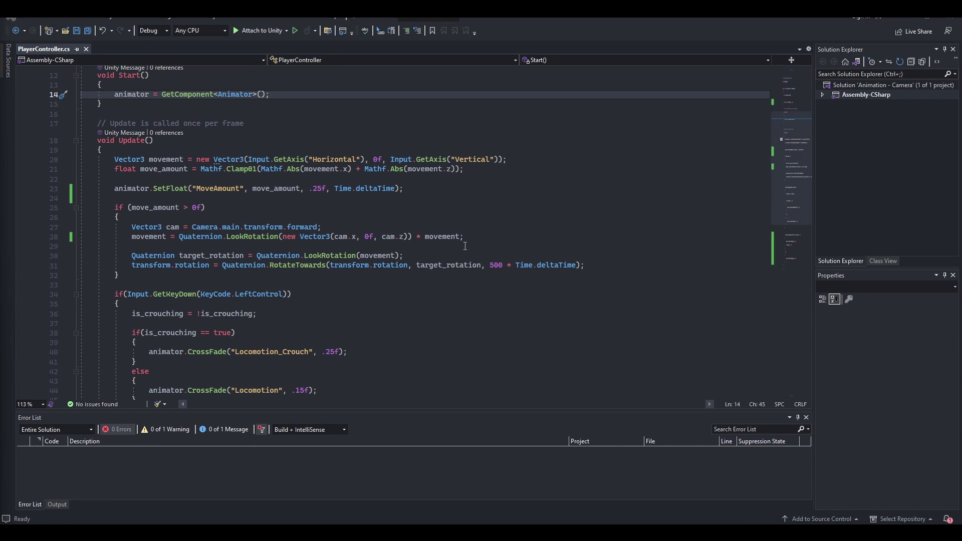
# Step: Add a turn_angle line using Vector3.SignedAngle from transform.forward
pyautogui.click(499, 246)
pyautogui.write('Floa')
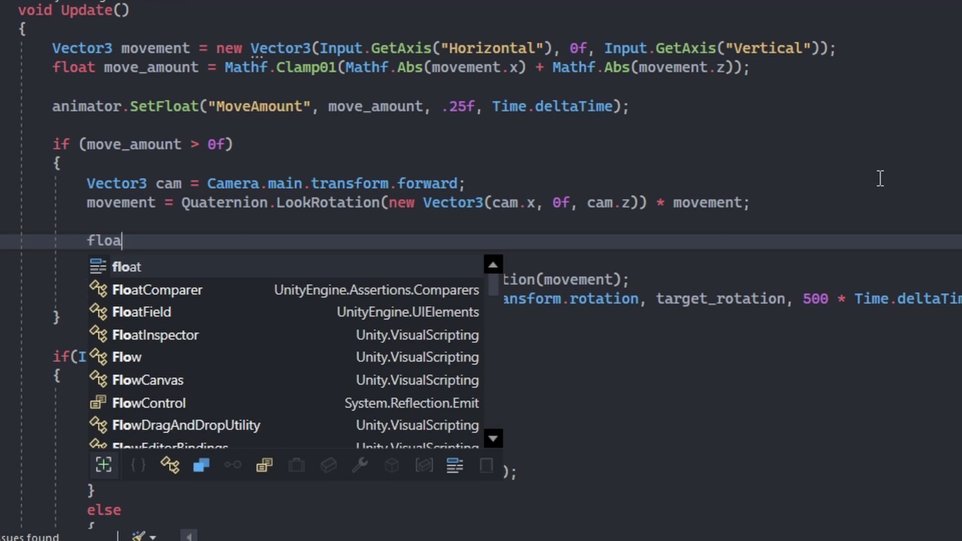
pyautogui.write('t turn_angle =')
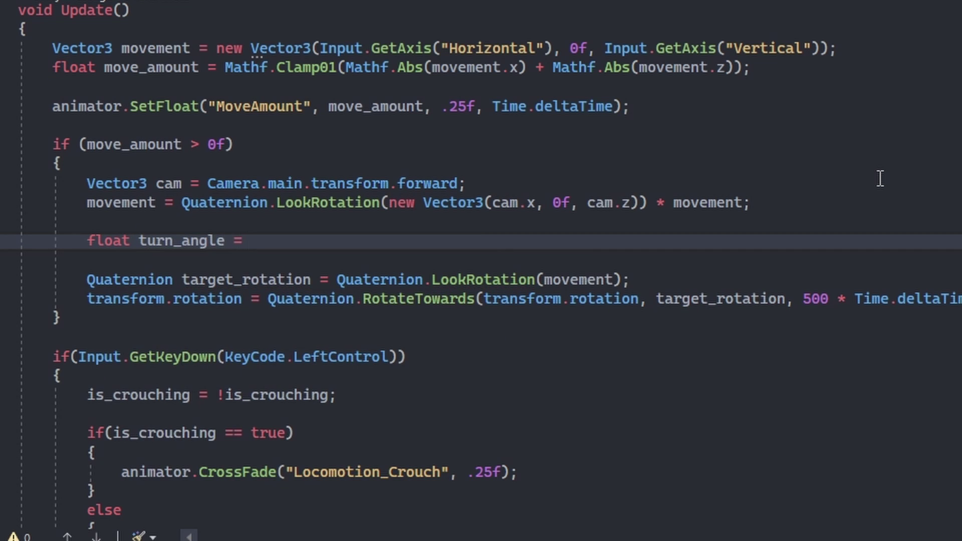
pyautogui.write('Mathf.')
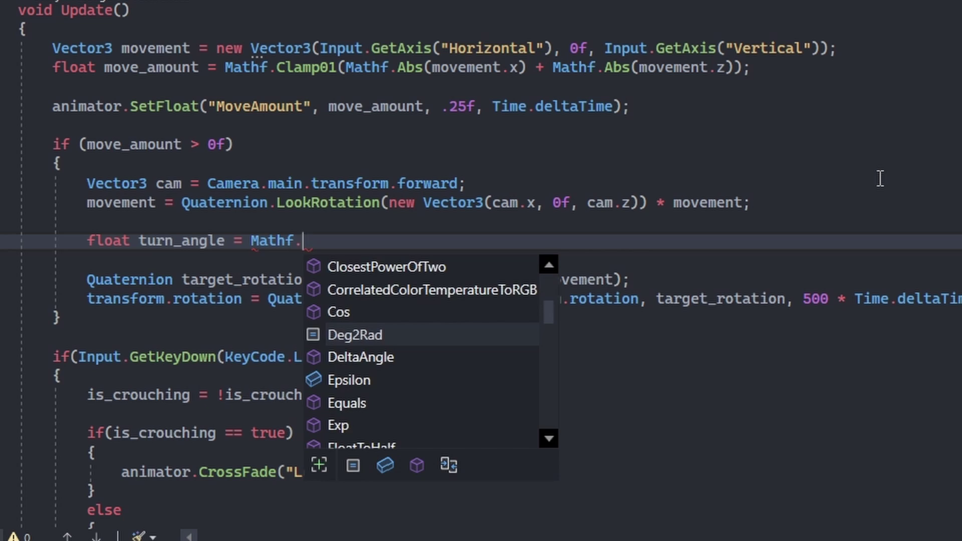
pyautogui.write('Abs(Vec3')
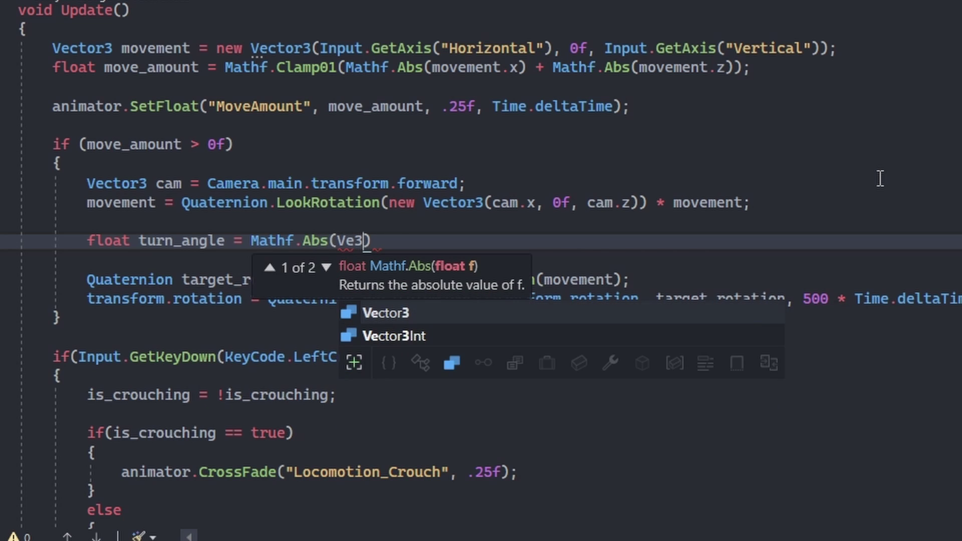
pyautogui.press('Tab')
pyautogui.write('.Si')
pyautogui.press('Tab')
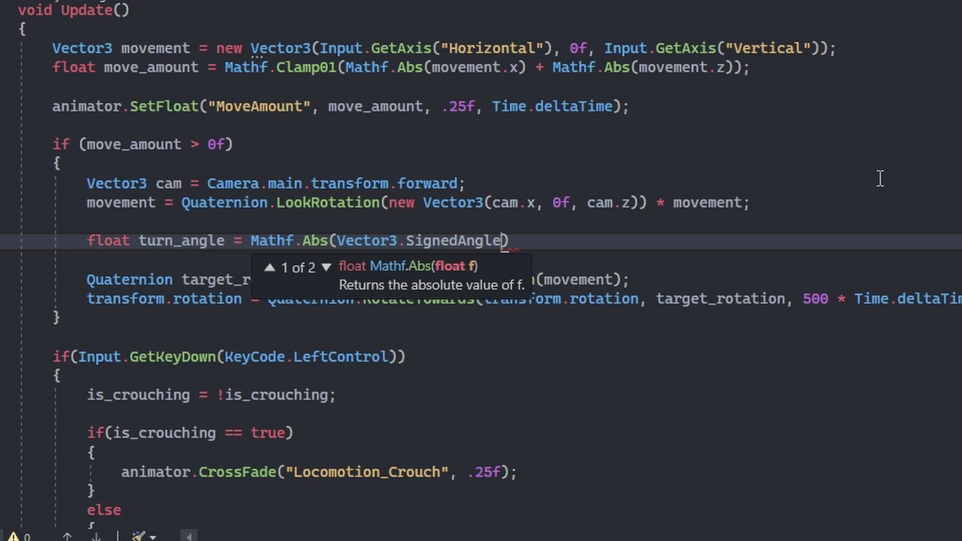
pyautogui.write('(tra')
pyautogui.press('Tab')
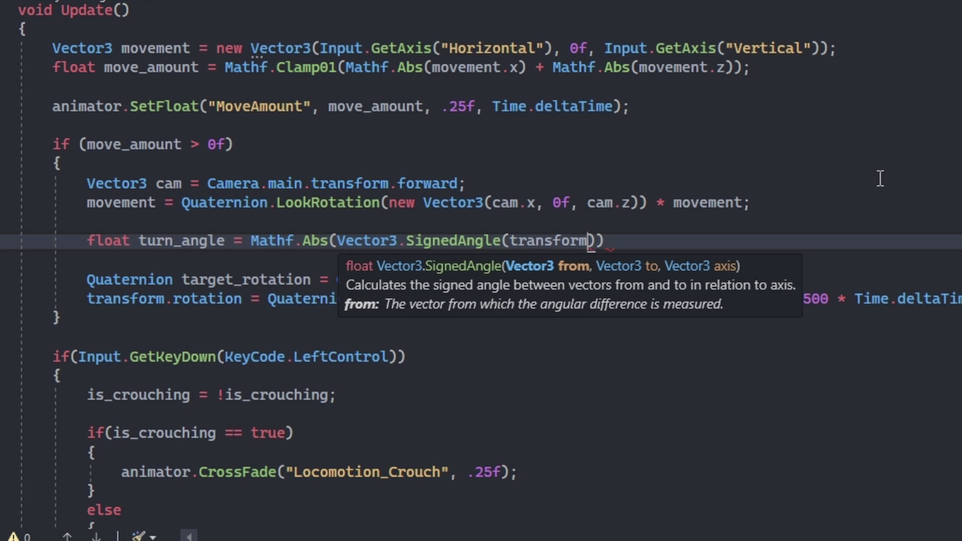
pyautogui.write('.for')
pyautogui.press('Tab')
pyautogui.write(', ')
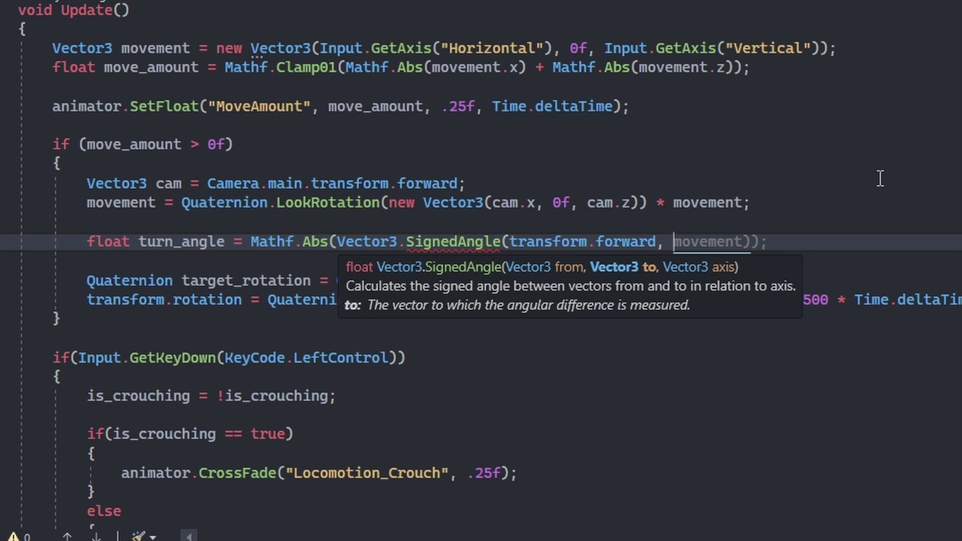
pyautogui.write('movement, ')
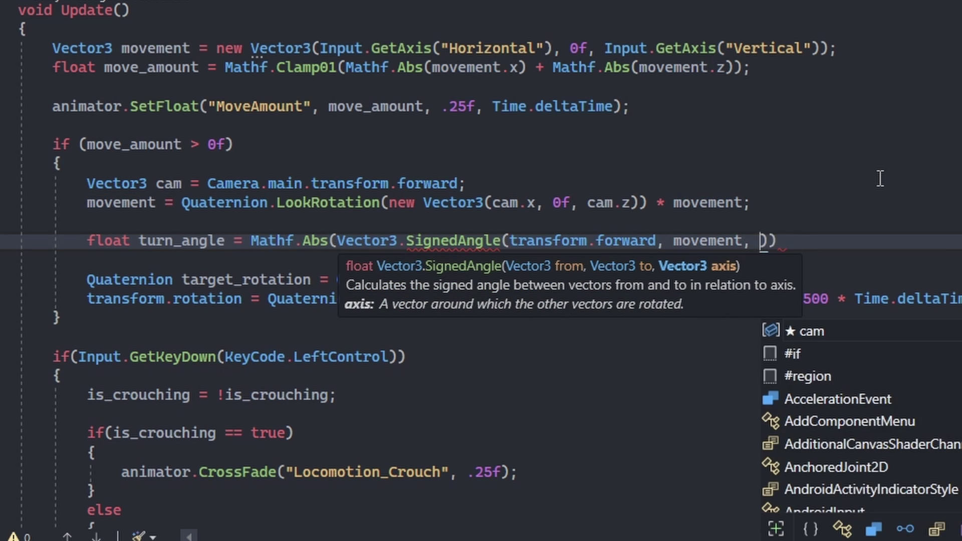
pyautogui.write('Vector3.')
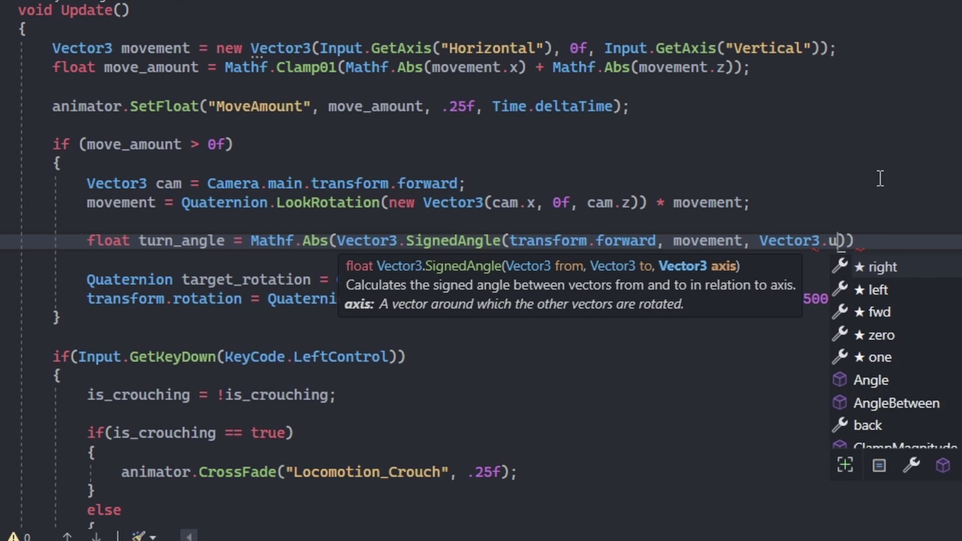
pyautogui.write('up));')
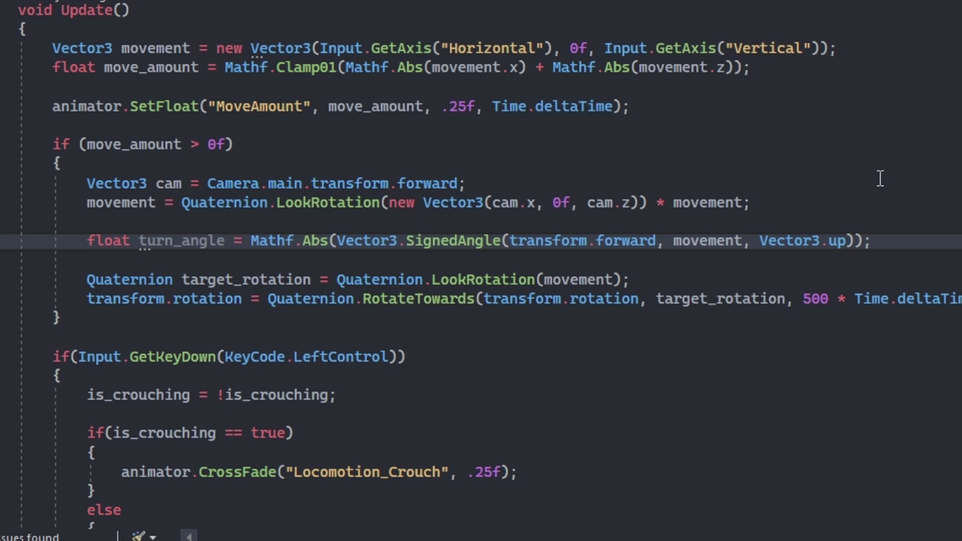
# Step: Add an if block for turn_angle over 165 degrees while not is_crouching
pyautogui.press('Return')
pyautogui.press('Return')
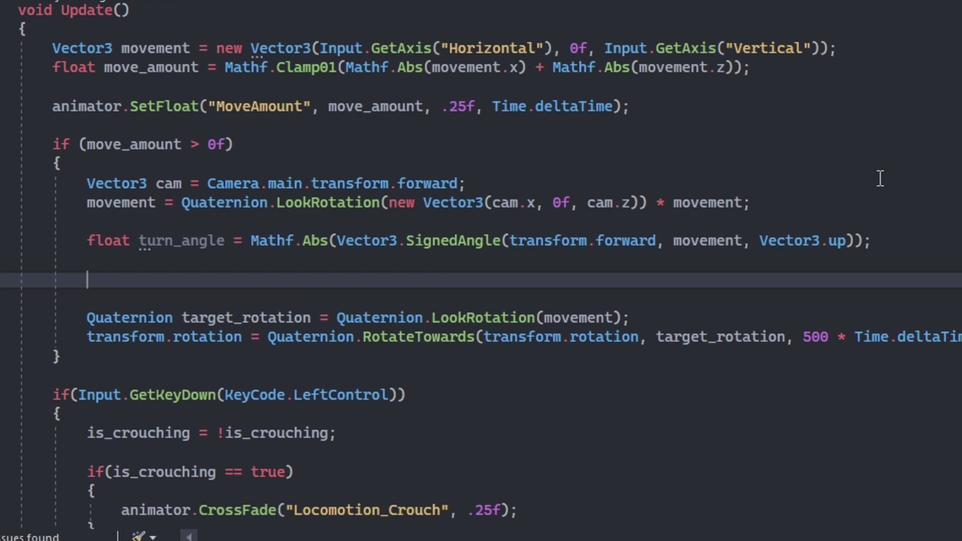
pyautogui.write('if(u')
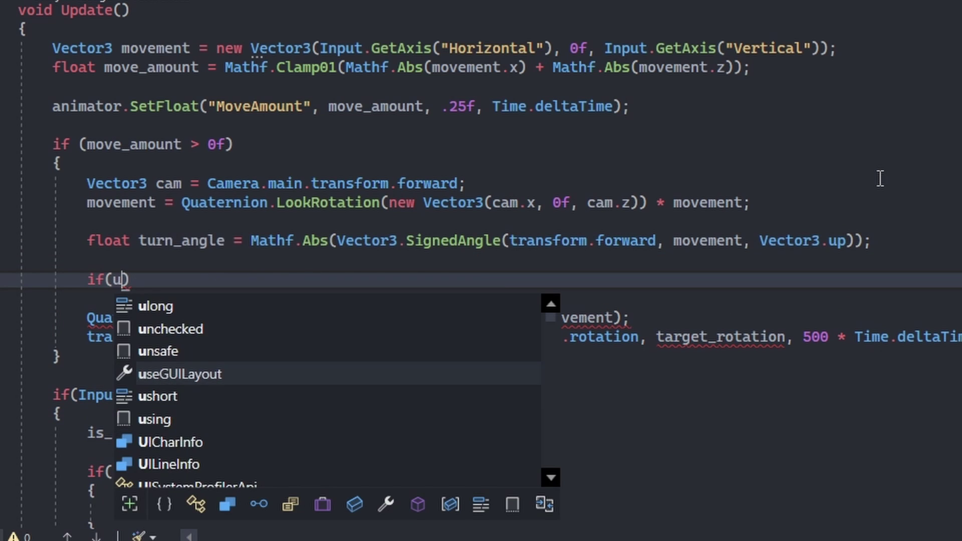
pyautogui.press('BackSpace')
pyautogui.write('turn_angle')
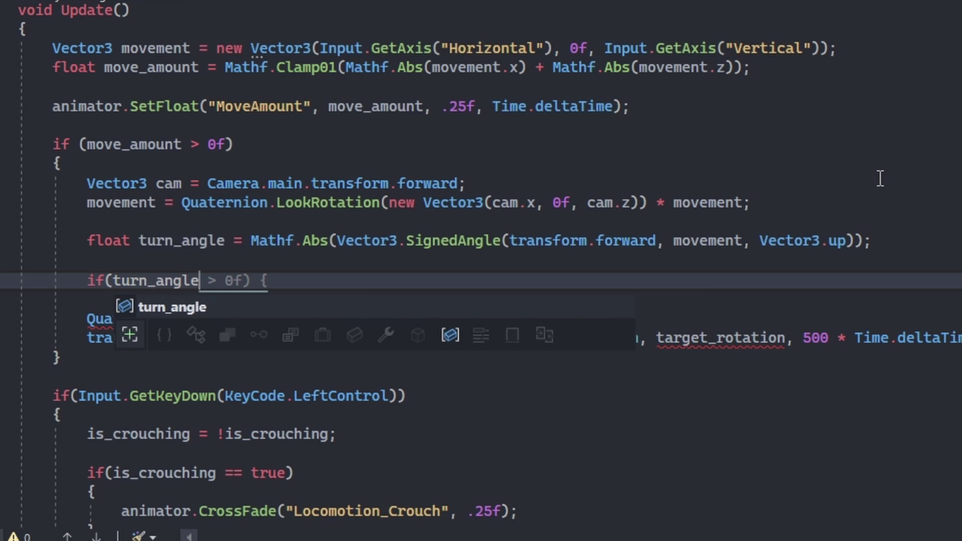
pyautogui.write(' >= 165f')
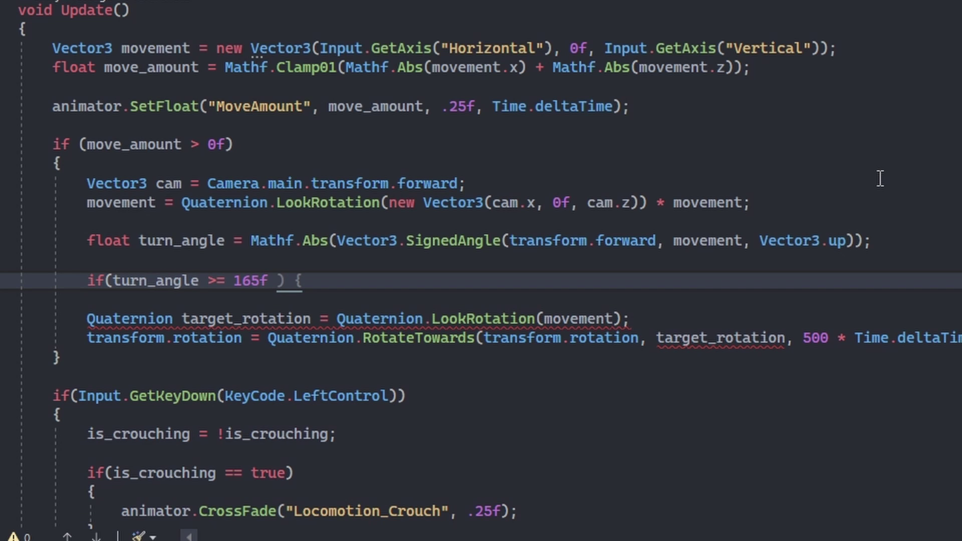
pyautogui.write('&& is_cr')
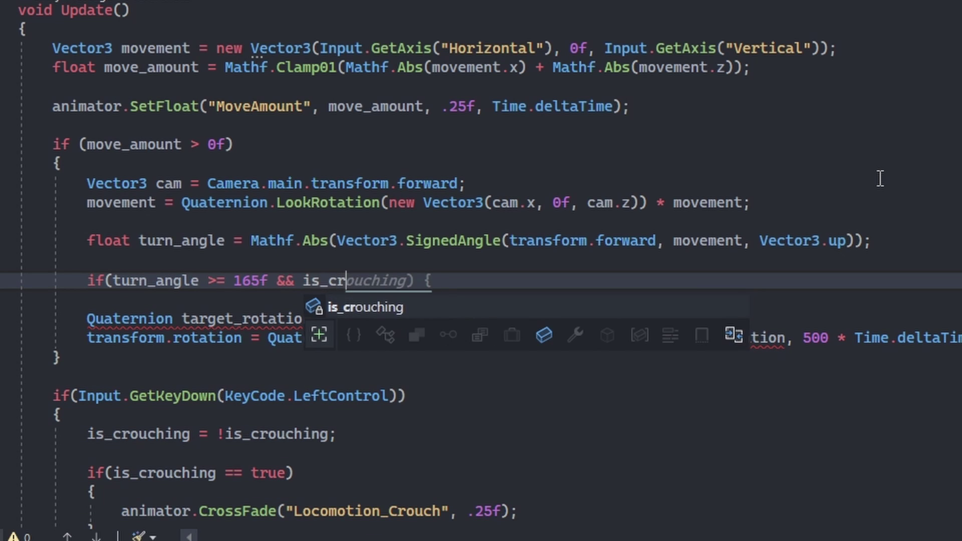
pyautogui.press('Tab')
pyautogui.write('== false)')
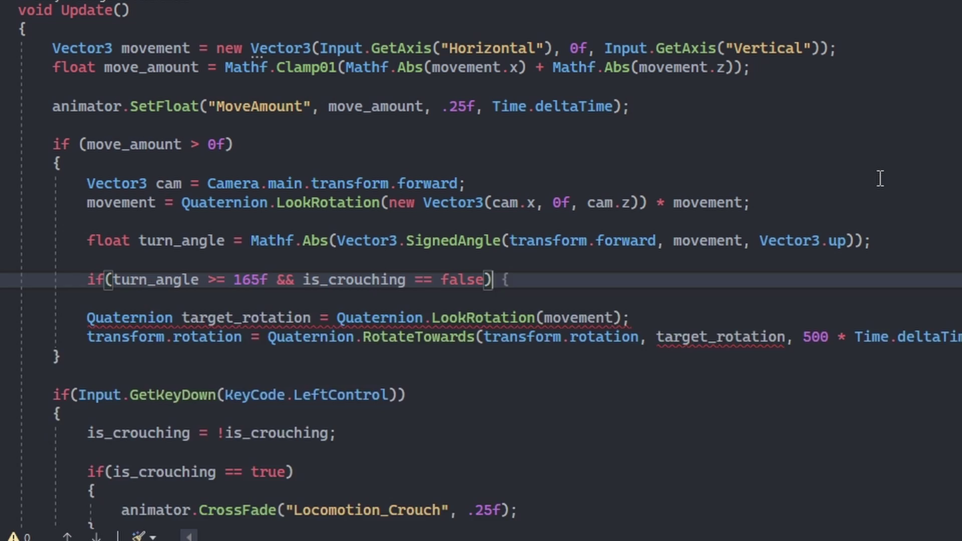
pyautogui.press('Return')
pyautogui.press('Return')
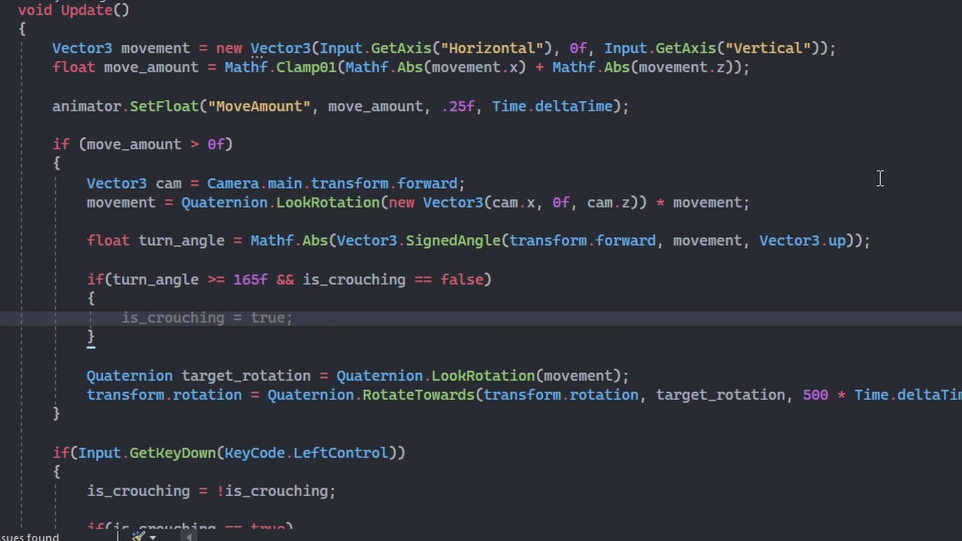
pyautogui.write('if(an')
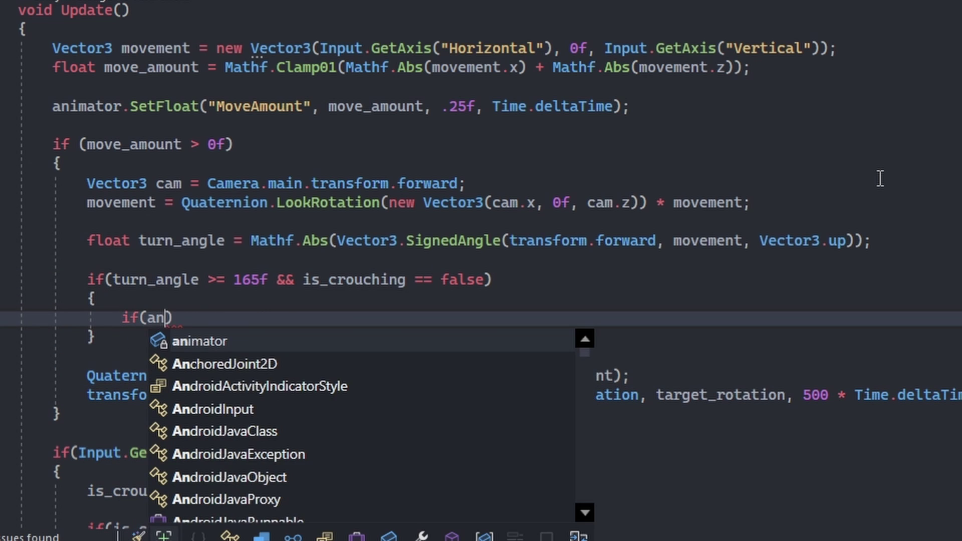
pyautogui.write('im')
# Step: Inside it, when IsRunning, crossfade to "Sprint Turn 180" with .25f
pyautogui.press('Tab')
pyautogui.write('.Get')
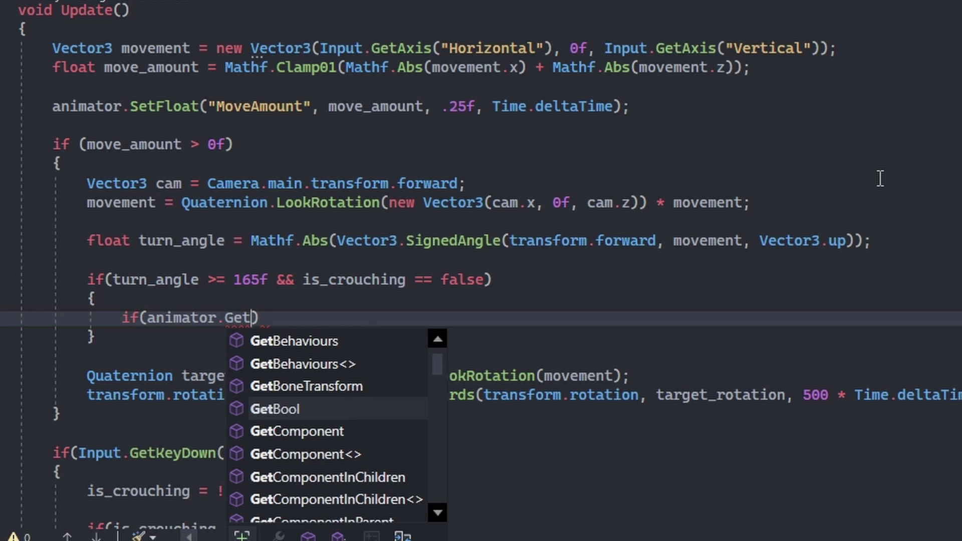
pyautogui.write('Bool')
pyautogui.write('("IsRunning')
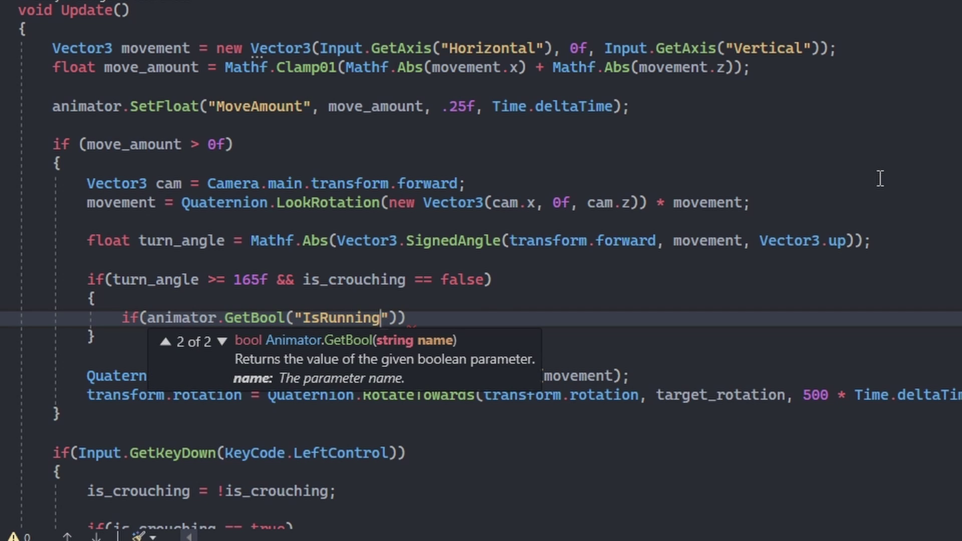
pyautogui.press('End')
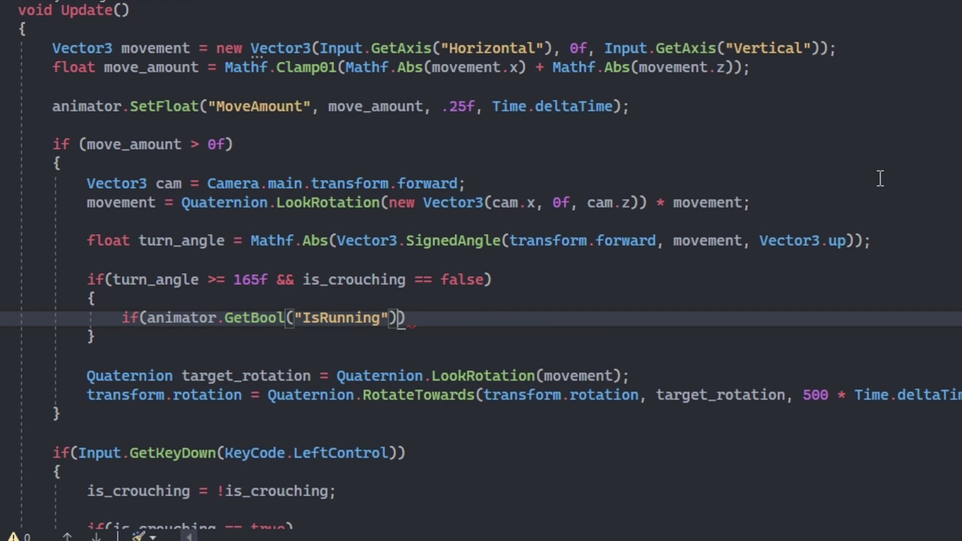
pyautogui.press('Return')
pyautogui.press('Return')
pyautogui.write('an')
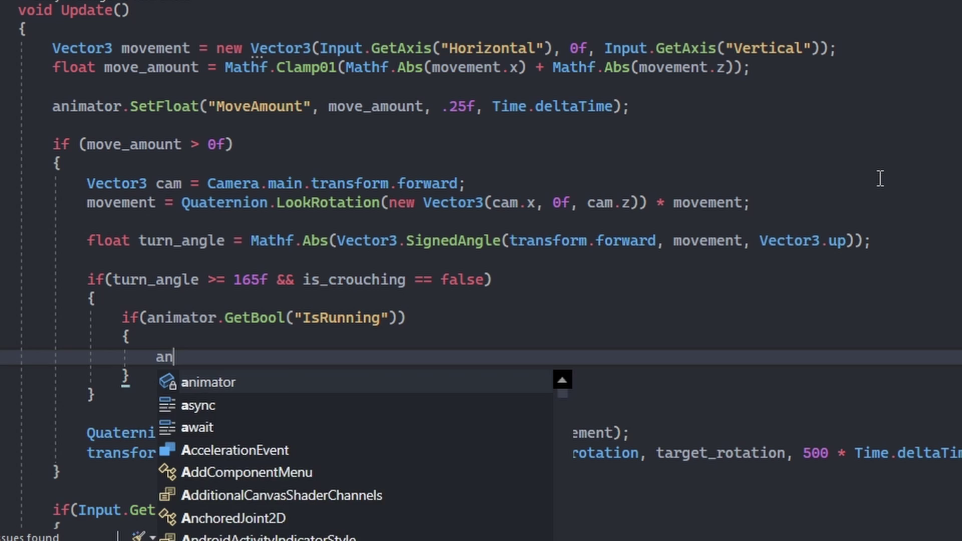
pyautogui.write('imator.')
pyautogui.write('CrossFade')
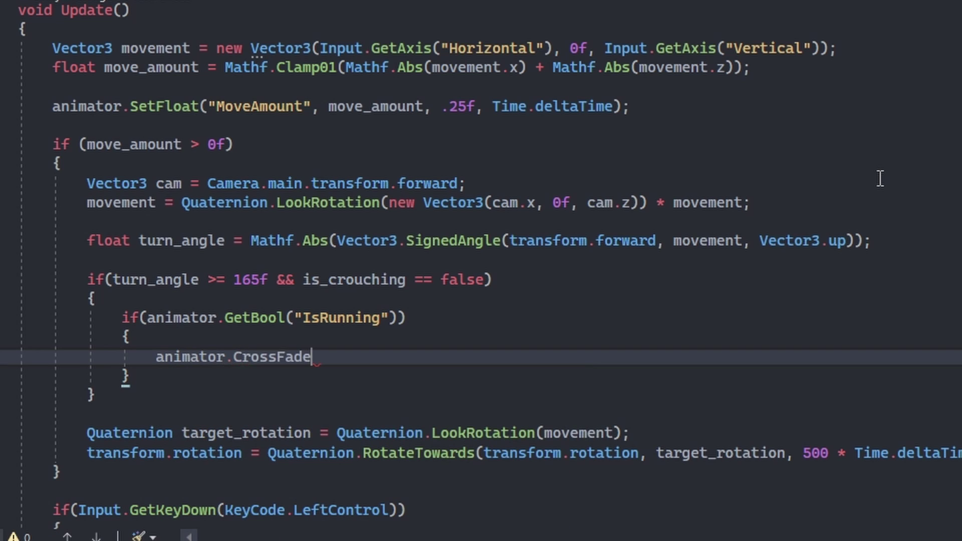
pyautogui.write('(')
pyautogui.write('"Sprint Turn 180"')
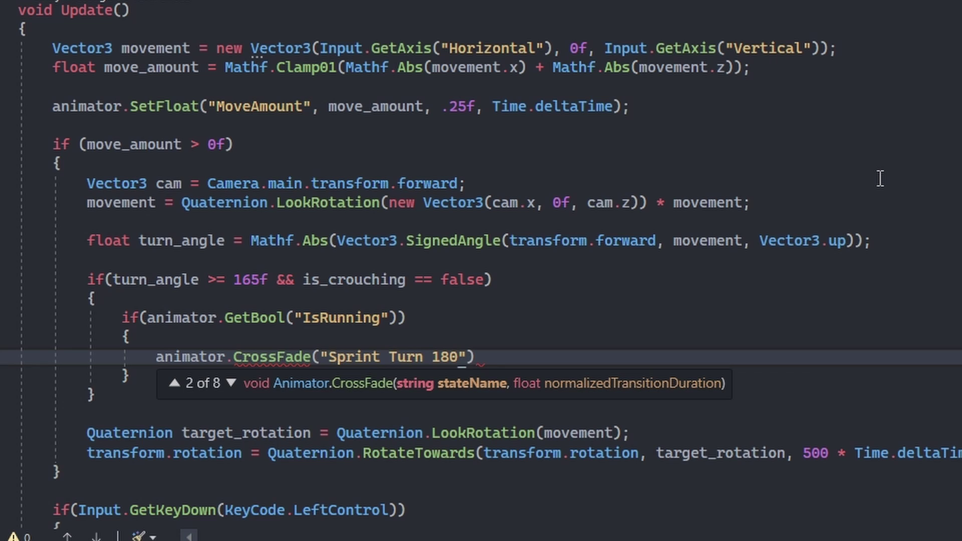
pyautogui.write(', .')
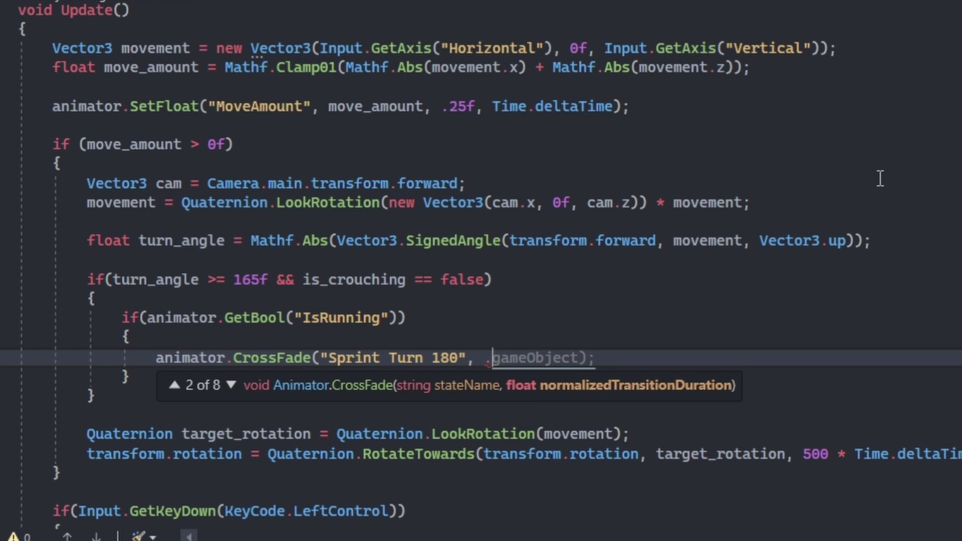
pyautogui.write('25f)')
pyautogui.write(';')
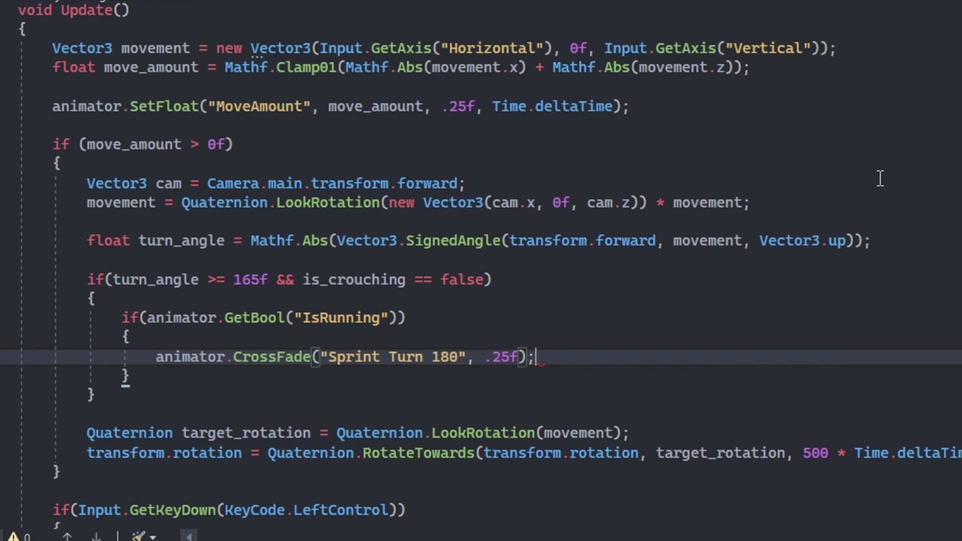
pyautogui.press('Down')
pyautogui.press('Return')
pyautogui.write('els')
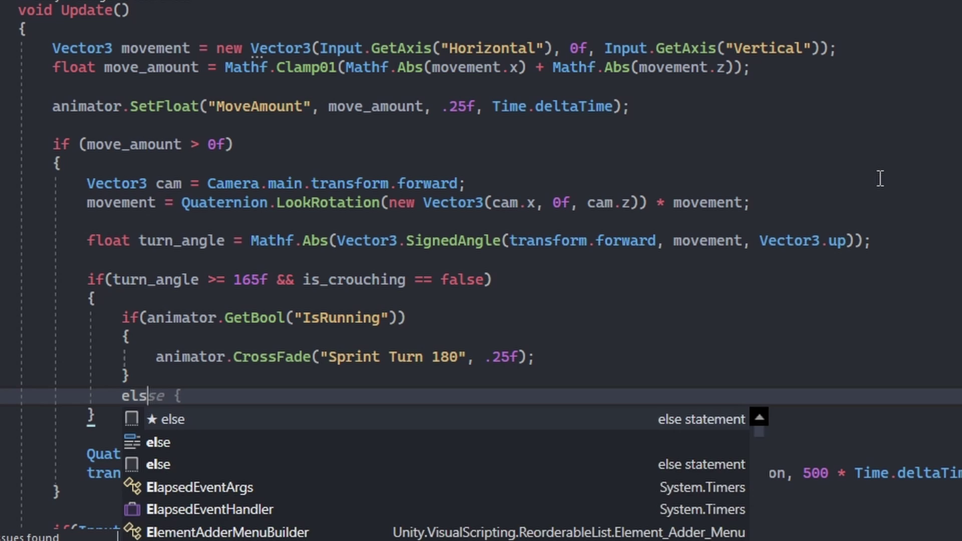
pyautogui.write('e')
# Step: Add an else branch with animator.CrossFade("Walk Turn 180", .15f)
pyautogui.press('Return')
pyautogui.write('{')
pyautogui.press('Return')
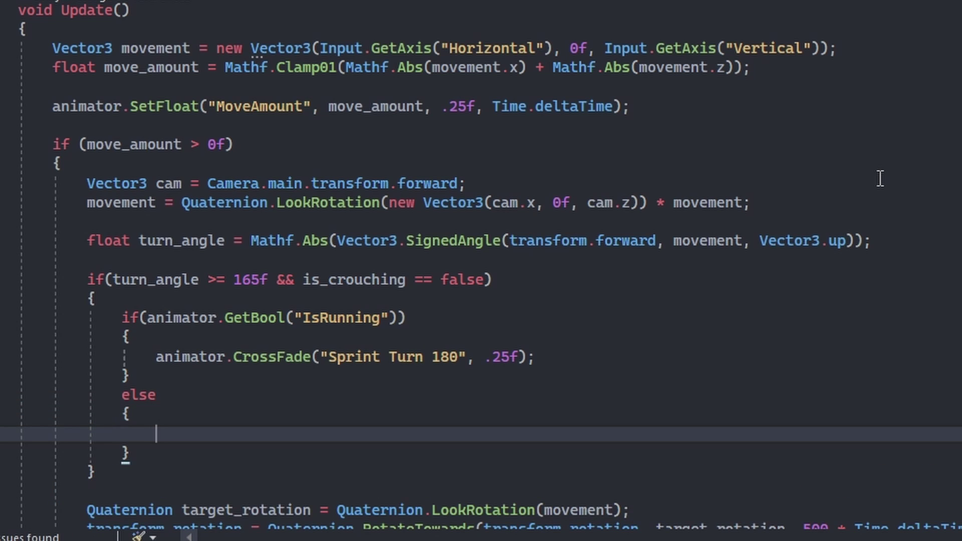
pyautogui.write('anim')
pyautogui.press('Tab')
pyautogui.write('.')
pyautogui.write('Cr')
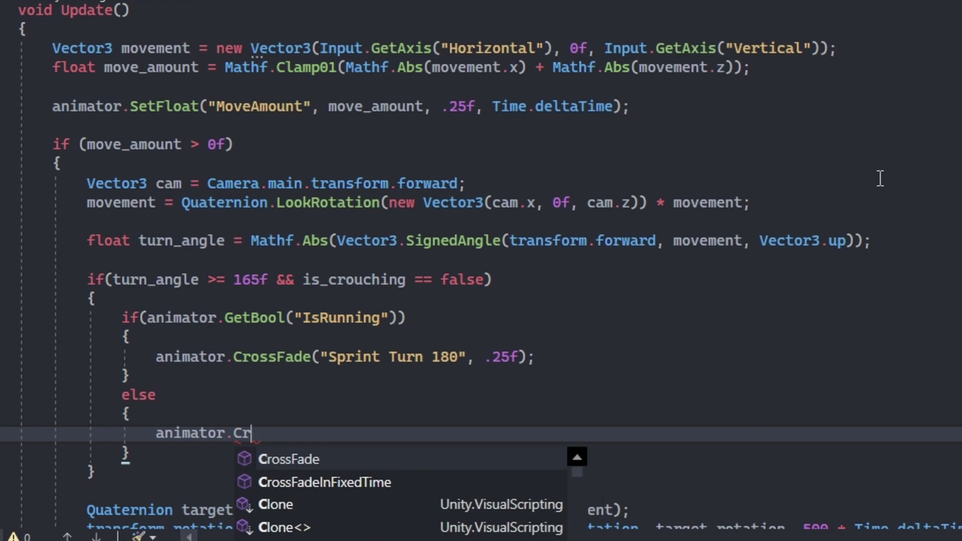
pyautogui.press('Tab')
pyautogui.write('(')
pyautogui.write('"Walk ')
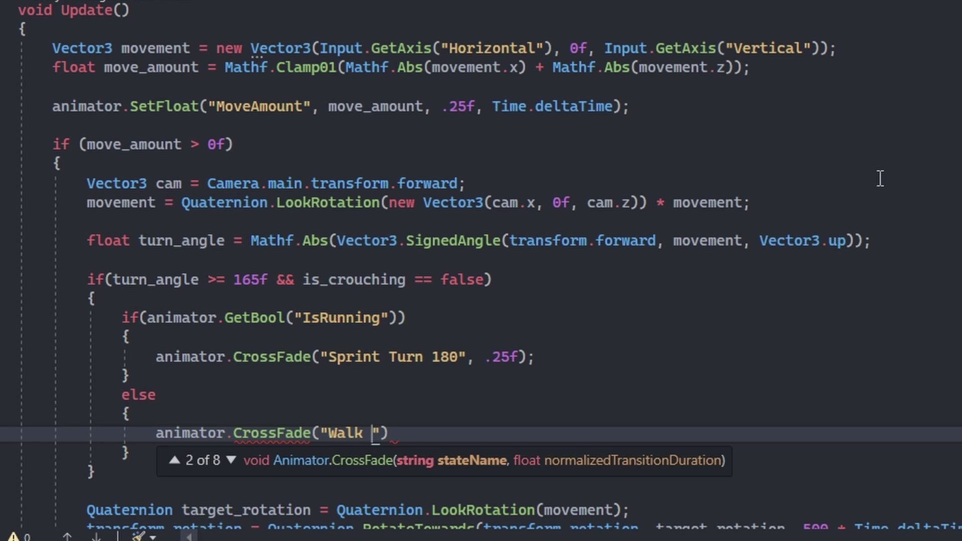
pyautogui.write('Turn 180')
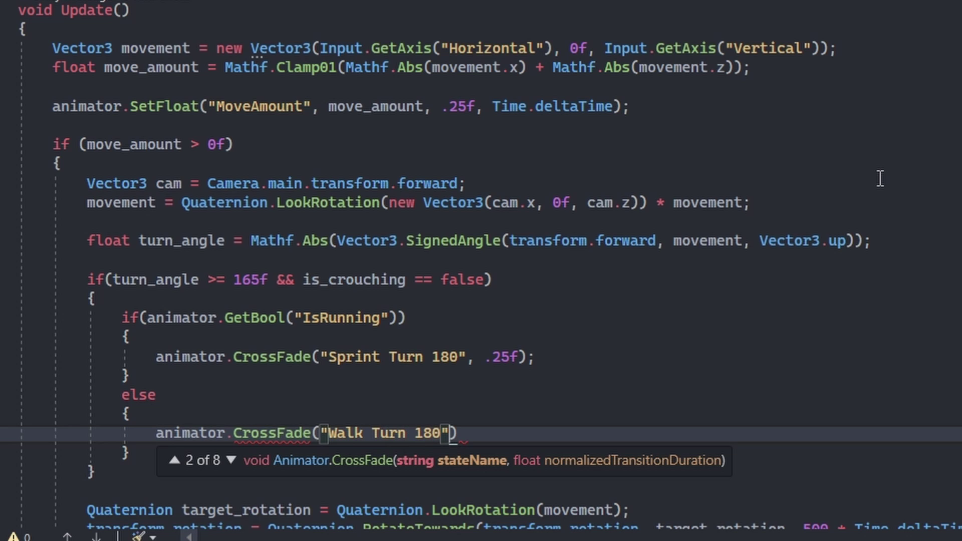
pyautogui.write('"')
pyautogui.write(', ')
pyautogui.write('.1')
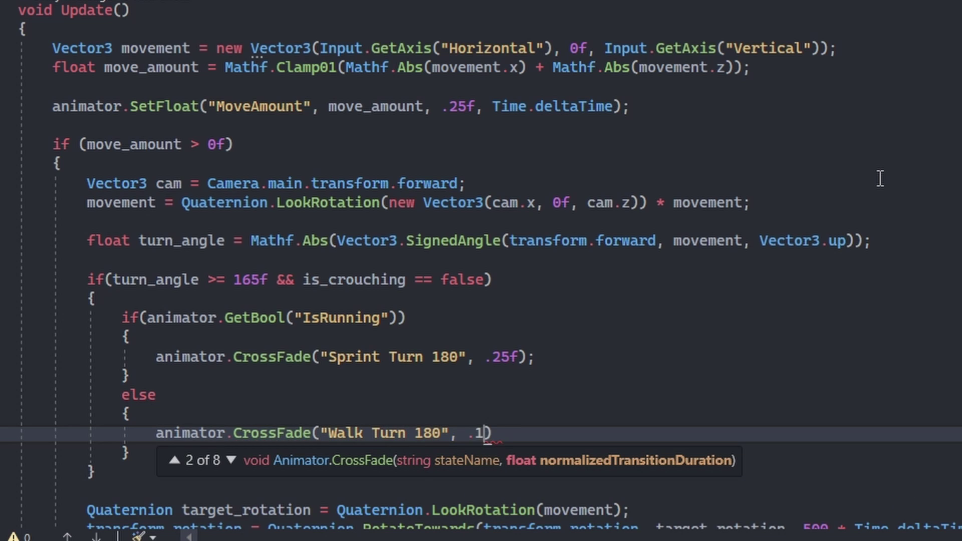
pyautogui.write('5f')
pyautogui.write(');')
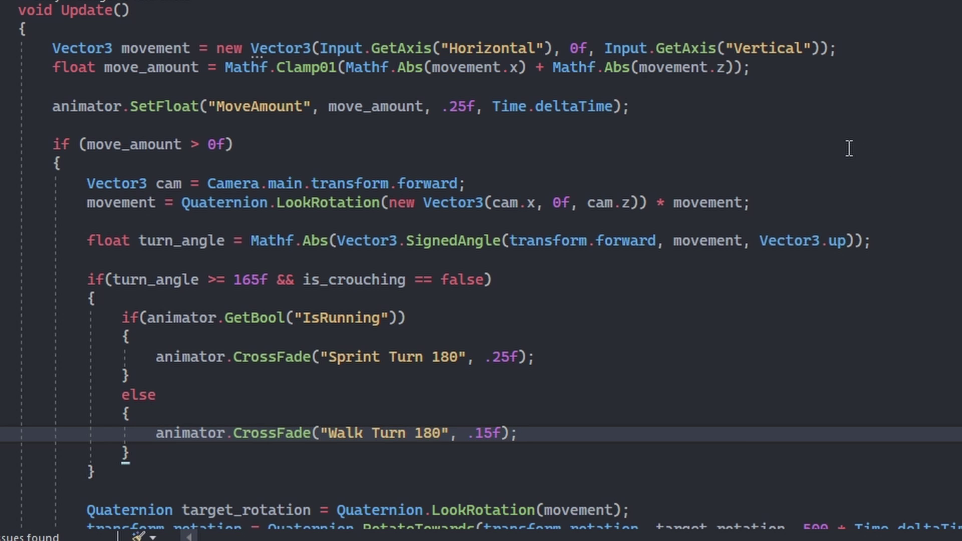
pyautogui.scroll(-1, 711, 265)
pyautogui.scroll(5, 747, 177)
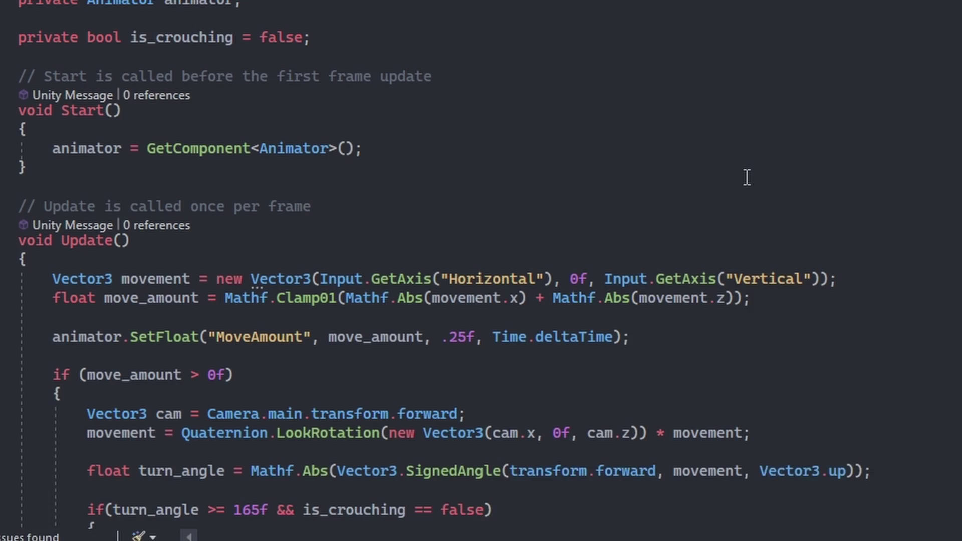
pyautogui.scroll(2, 696, 148)
# Step: Declare public bool animation_busy = false and return early from Update while it's true
pyautogui.click(475, 105)
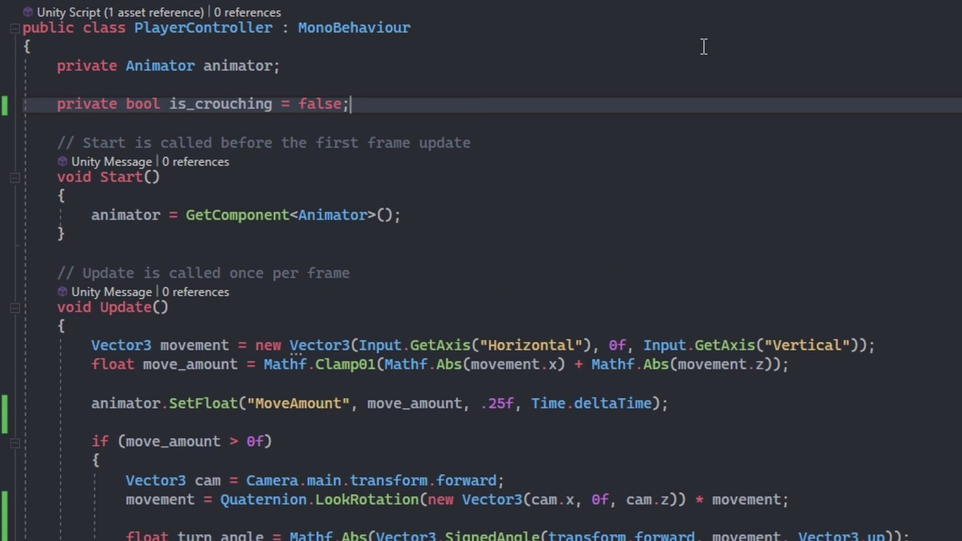
pyautogui.press('Return')
pyautogui.write('public bool')
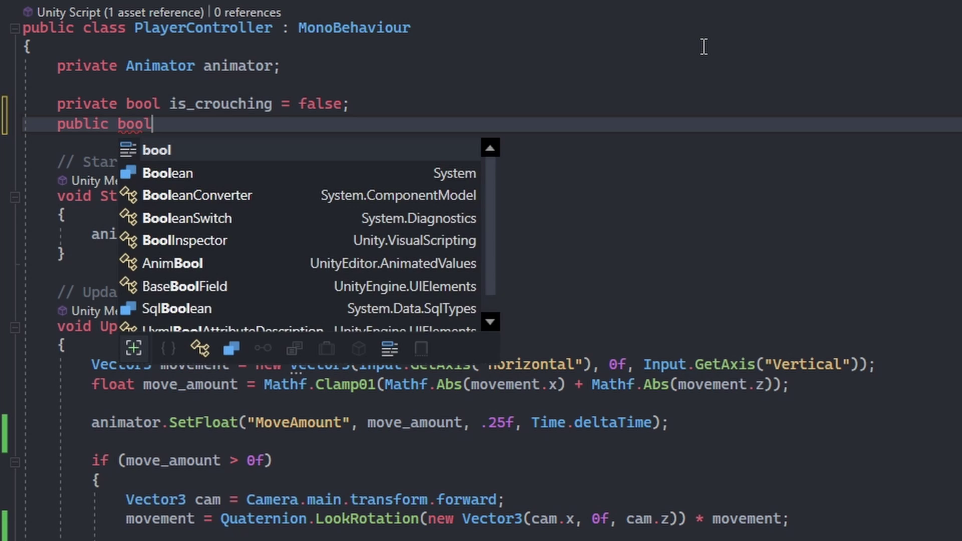
pyautogui.write(' an')
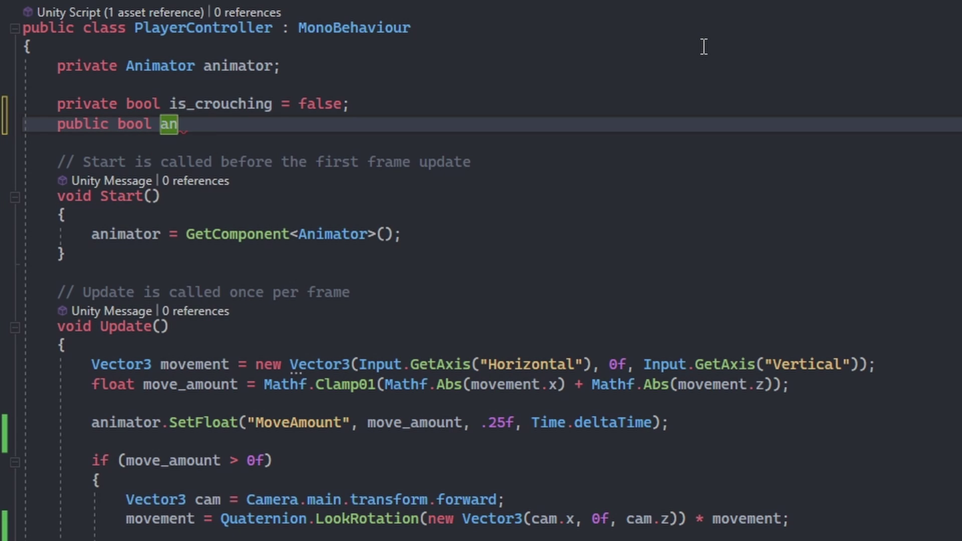
pyautogui.write('imation_busy')
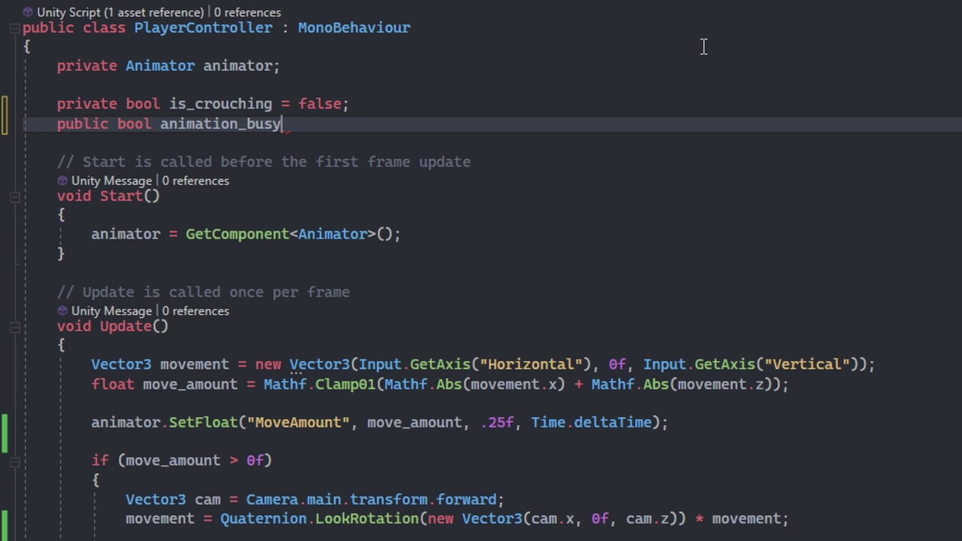
pyautogui.write(' = false;')
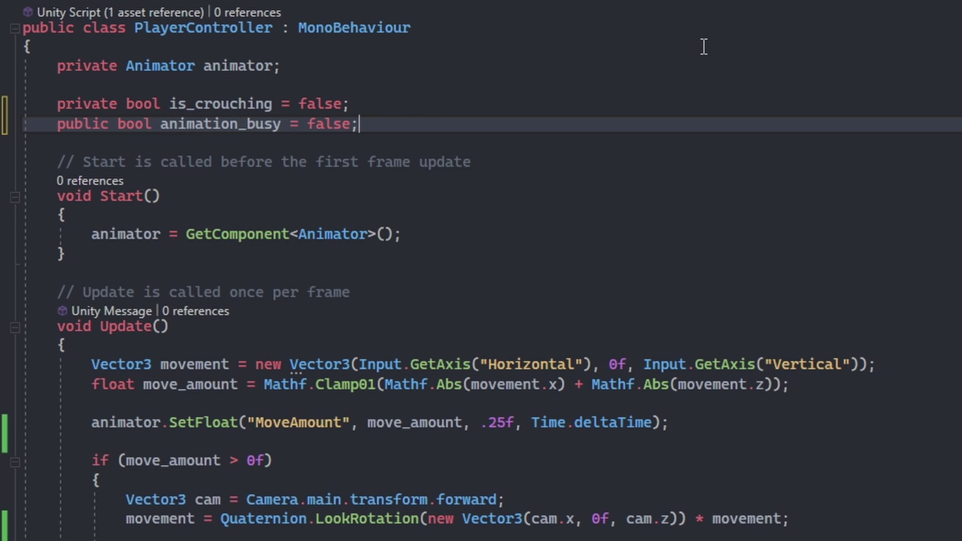
pyautogui.scroll(-4, 639, 78)
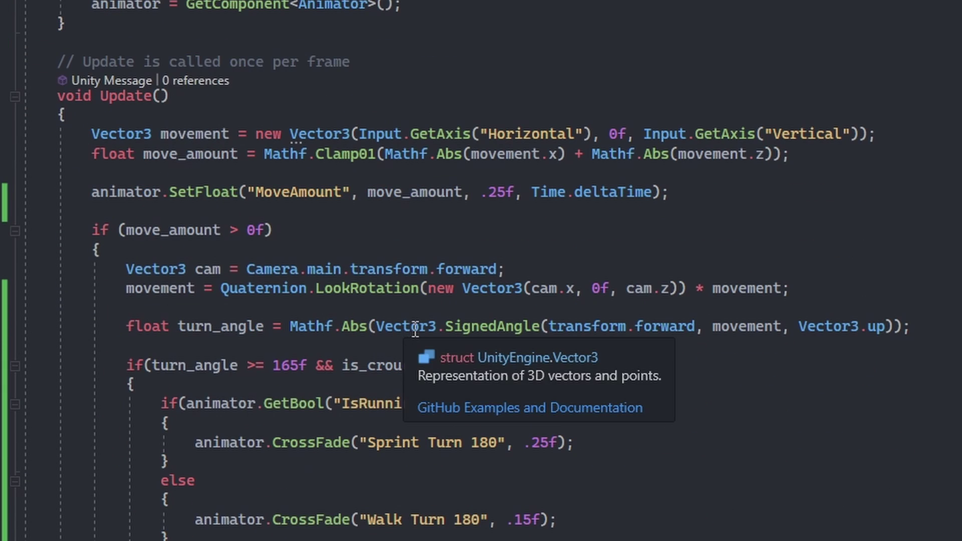
pyautogui.click(746, 193)
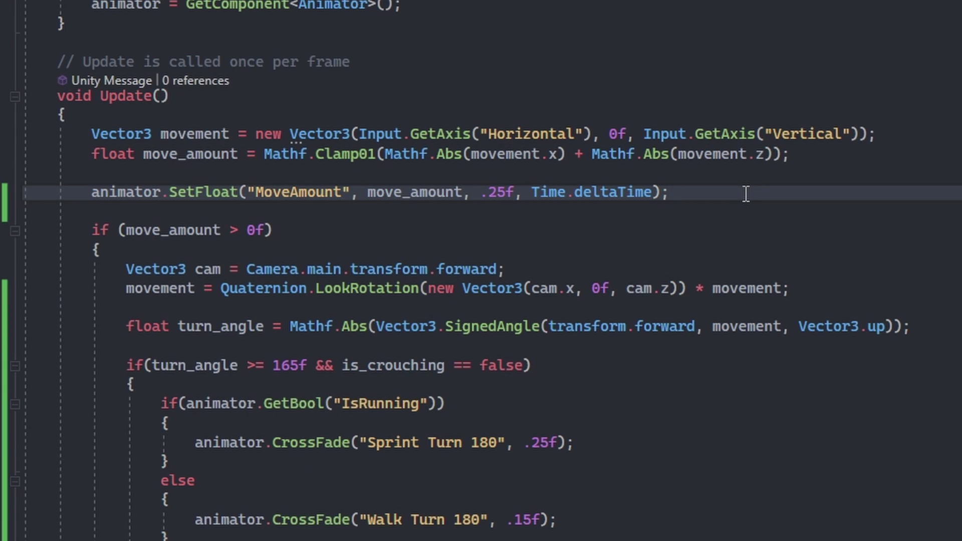
pyautogui.press('Return')
pyautogui.press('Return')
pyautogui.write('if(an')
pyautogui.press('Tab')
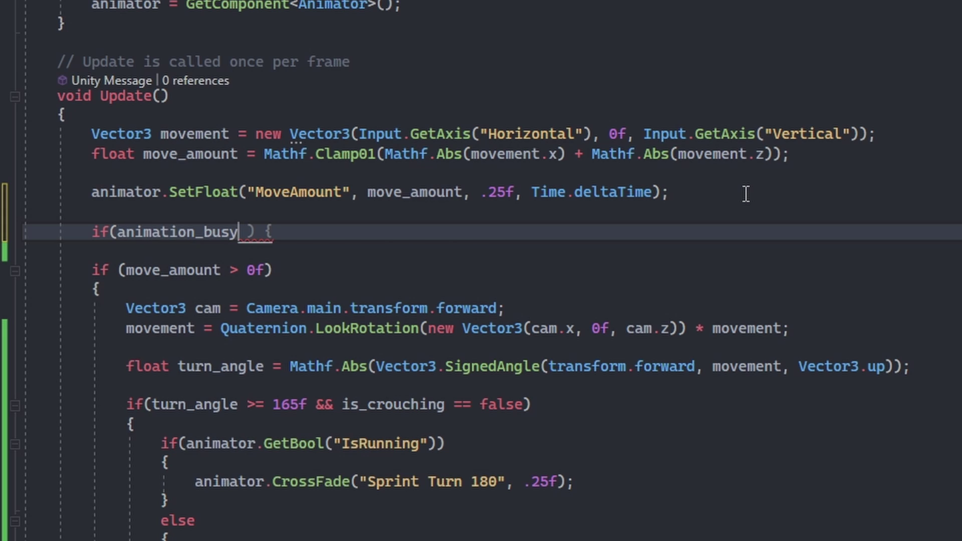
pyautogui.write(') { retu')
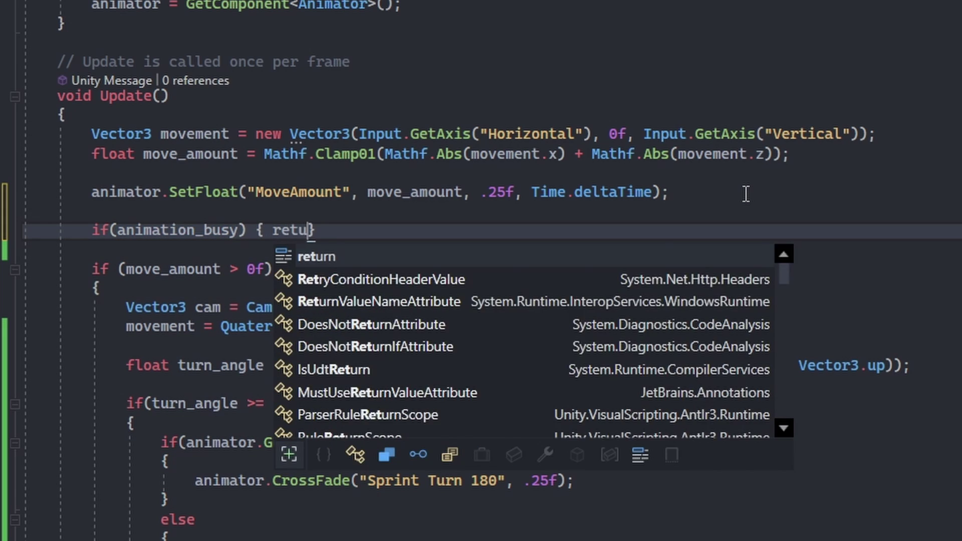
pyautogui.write('rn;  }')
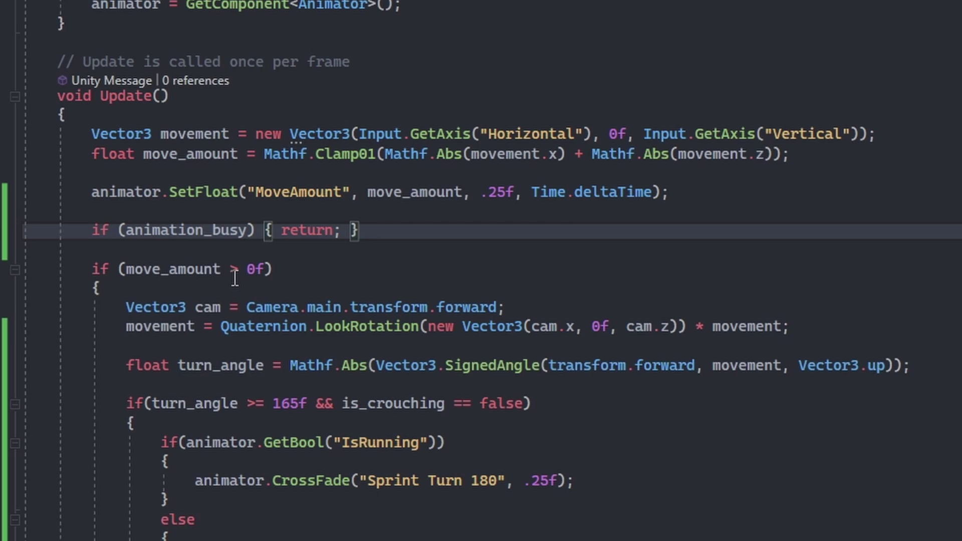
pyautogui.scroll(-4, 234, 278)
# Step: Set animation_busy = true at the end of the turn block
pyautogui.moveTo(101, 168); pyautogui.dragTo(524, 366)
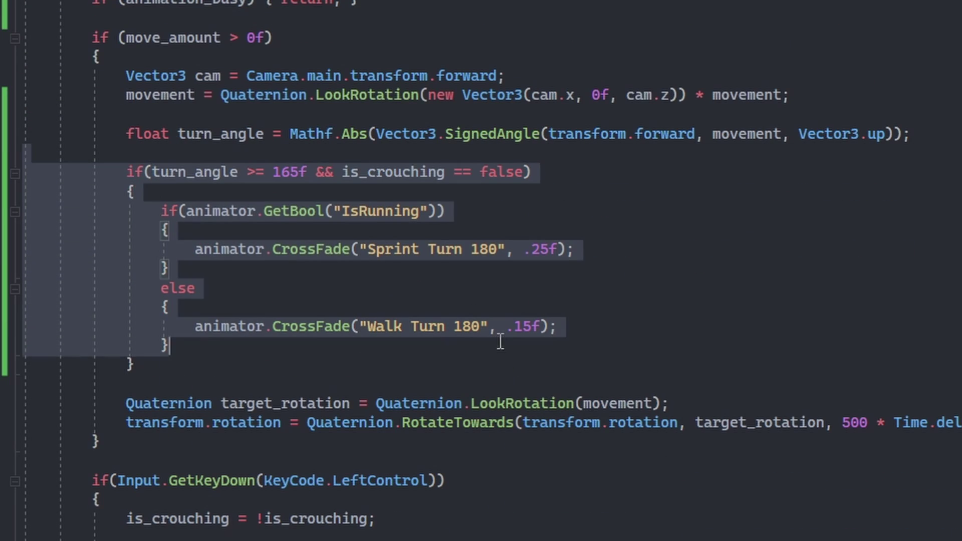
pyautogui.click(308, 355)
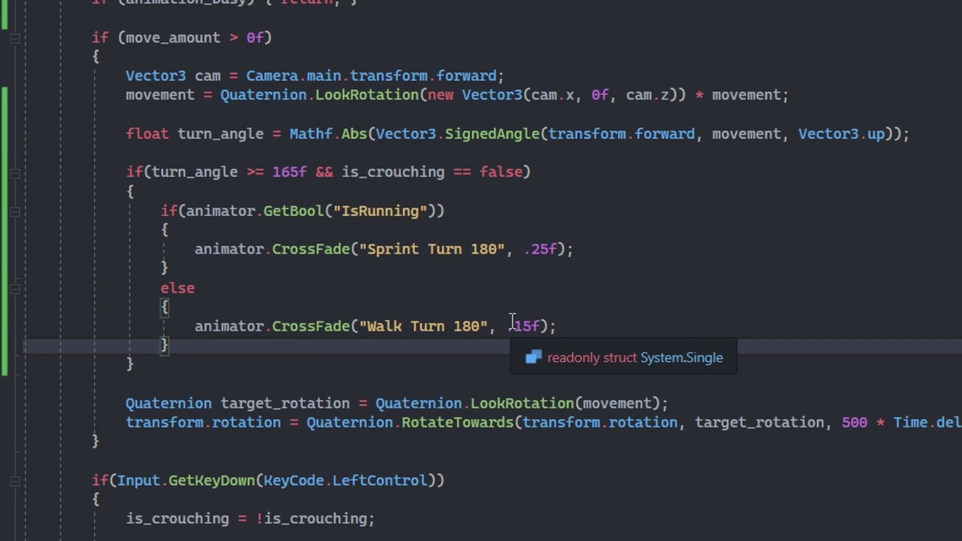
pyautogui.press('Return')
pyautogui.write('an')
pyautogui.press('Tab')
pyautogui.write('= ')
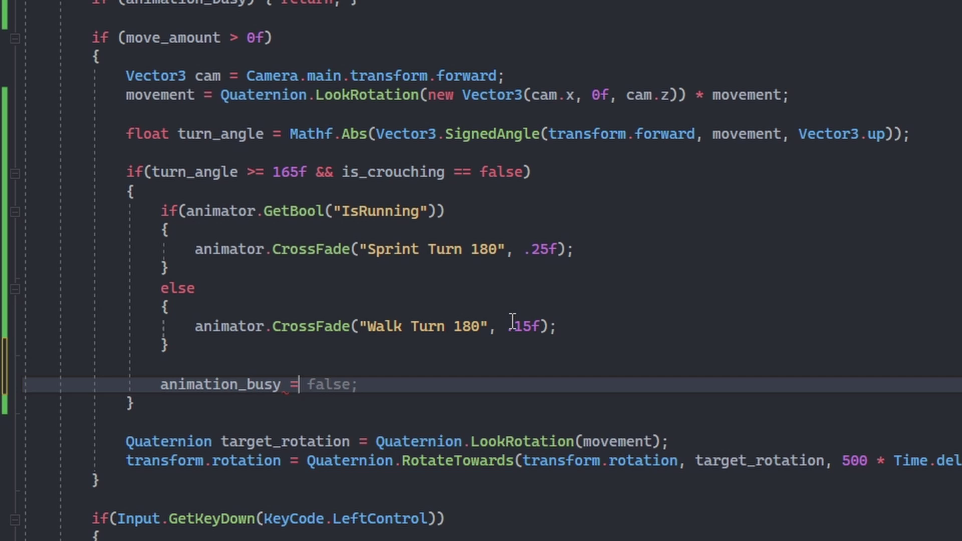
pyautogui.write('tru')
pyautogui.press('Tab')
pyautogui.write(';')
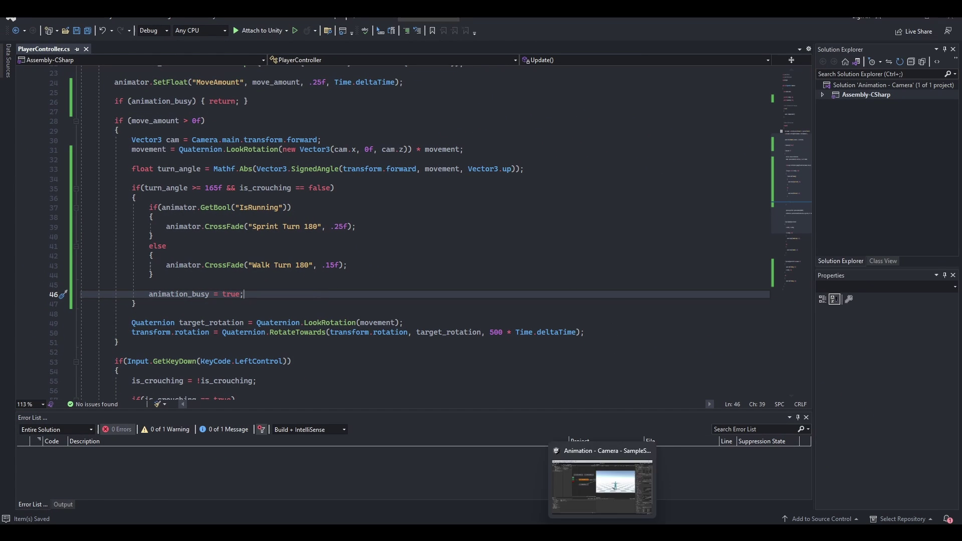
# Step: Run Play mode in Unity twice to test the turn animations, then go back to PlayerController
pyautogui.click(601, 485)
pyautogui.click(466, 36)
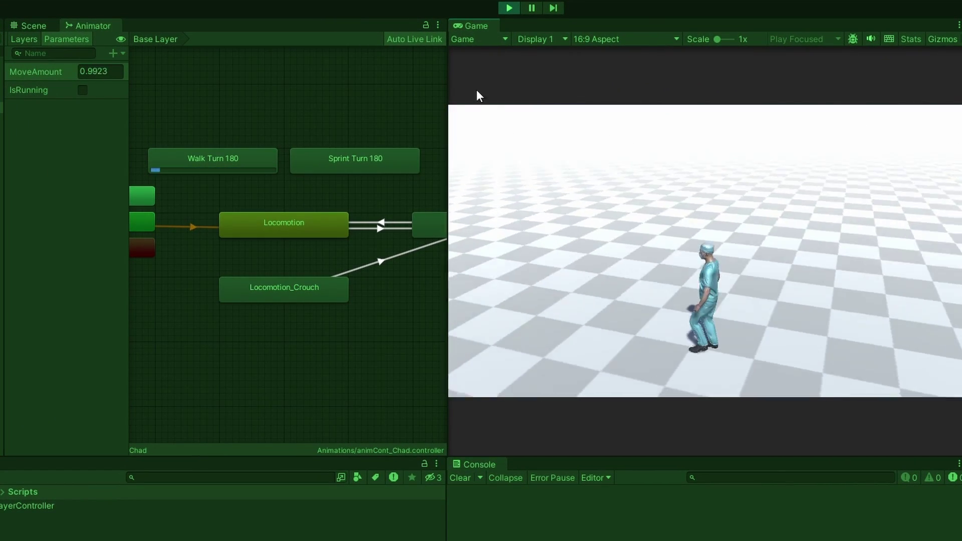
pyautogui.click(509, 8)
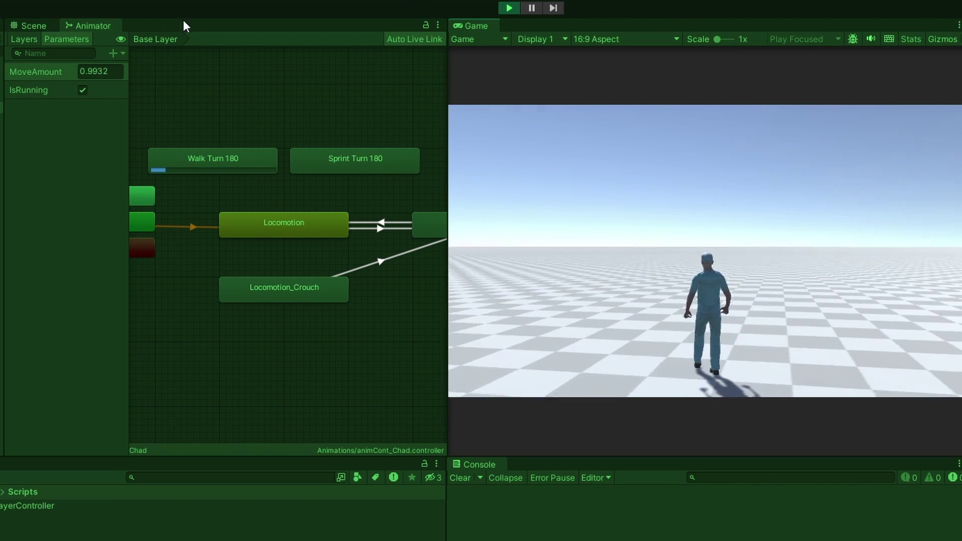
pyautogui.click(508, 7)
pyautogui.click(508, 6)
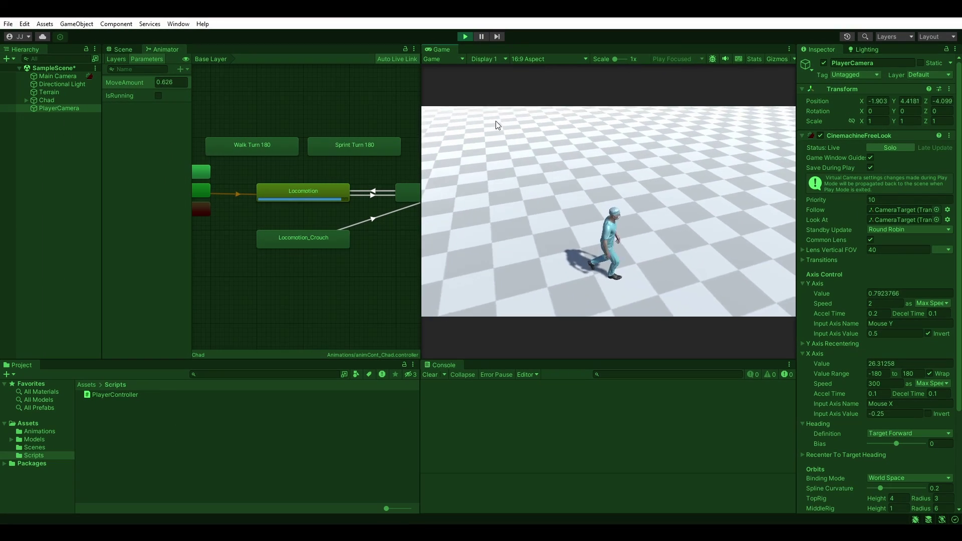
pyautogui.click(466, 36)
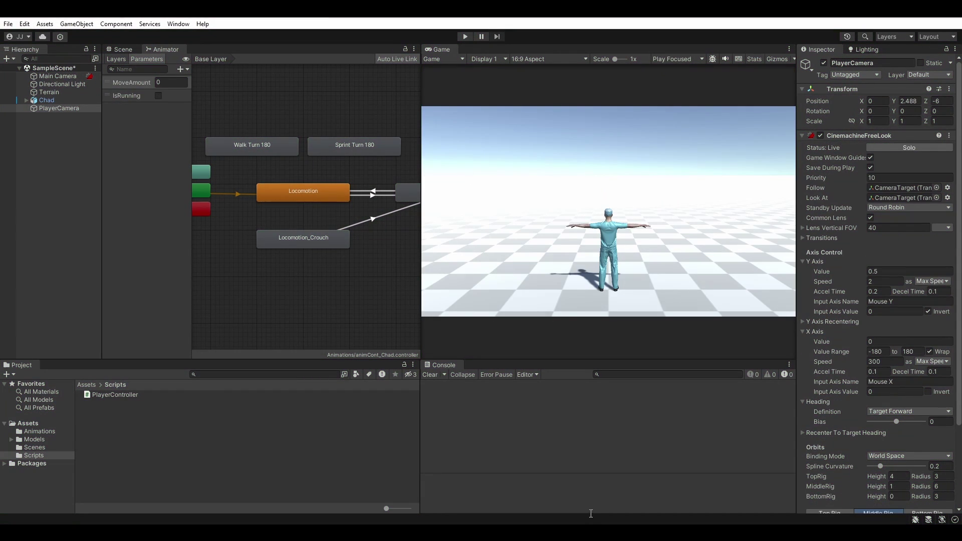
pyautogui.click(628, 492)
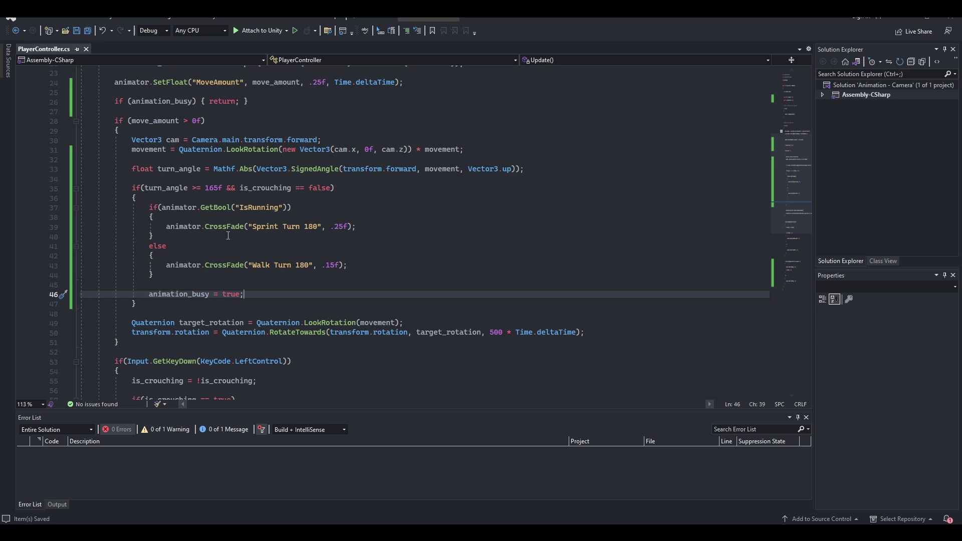
pyautogui.scroll(-4, 228, 235)
pyautogui.scroll(-3, 228, 235)
pyautogui.scroll(-2, 228, 236)
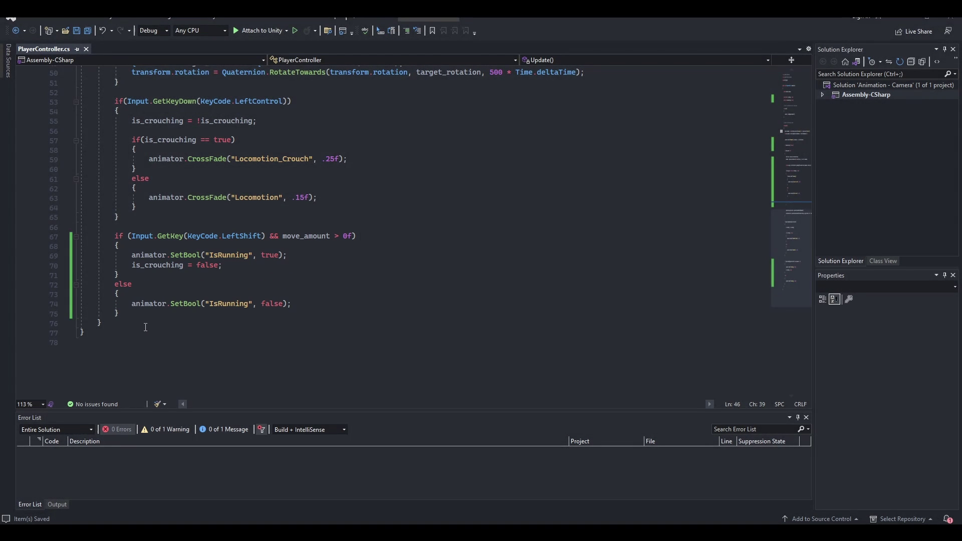
# Step: Cut the LeftShift IsRunning if/else block from the end of Update
pyautogui.moveTo(120, 313); pyautogui.dragTo(118, 238)
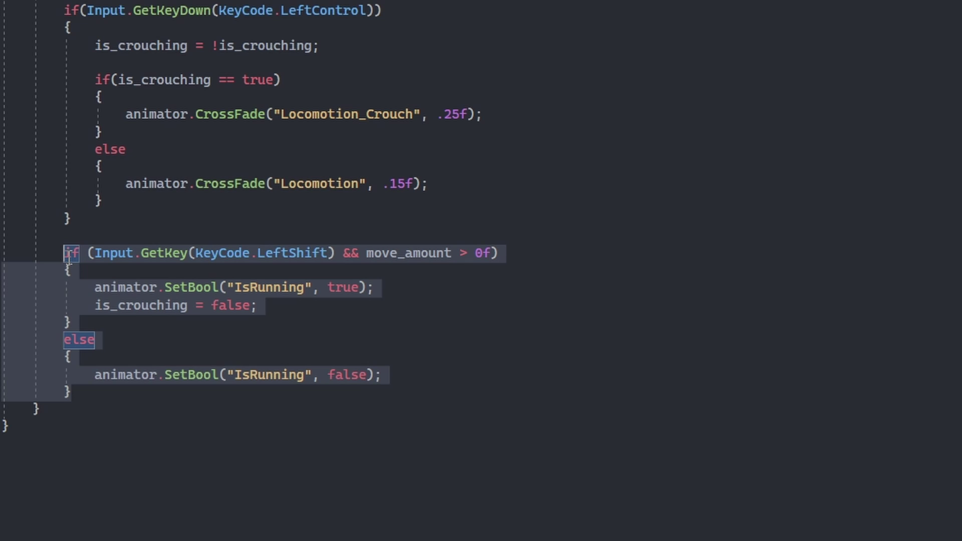
pyautogui.press('Delete')
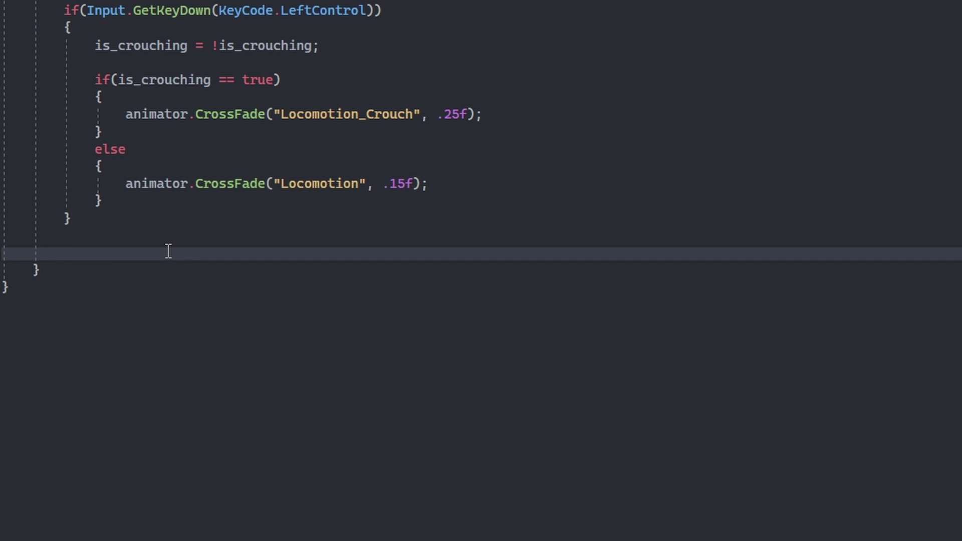
pyautogui.press('BackSpace')
pyautogui.press('BackSpace')
pyautogui.scroll(4, 164, 221)
pyautogui.scroll(4, 355, 274)
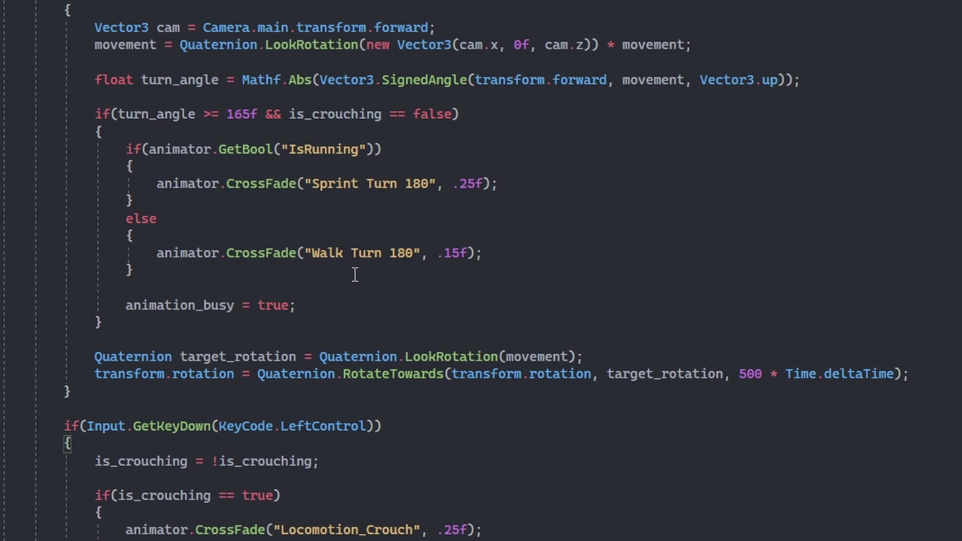
pyautogui.scroll(3, 354, 275)
pyautogui.scroll(1, 332, 256)
# Step: Paste the IsRunning block below the animator.SetFloat MoveAmount line
pyautogui.click(291, 150)
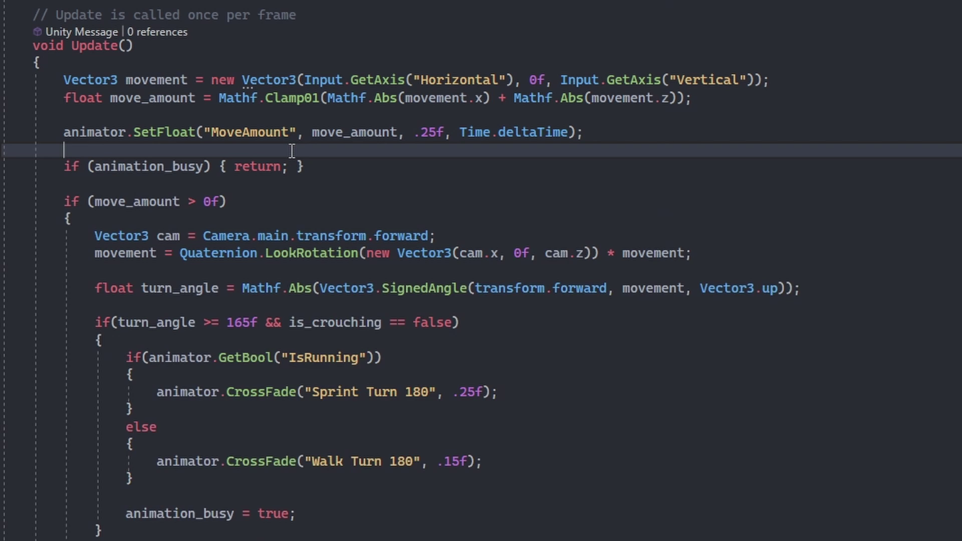
pyautogui.press('Return')
pyautogui.write('if (Input.GetKey(KeyCode.LeftShift) && move_amount > 0f)         {             animator.SetBool("IsRunning", true);             is_crouching = false;         }         else         {             animator.SetBool("IsRunning", false);         }')
pyautogui.press('Return')
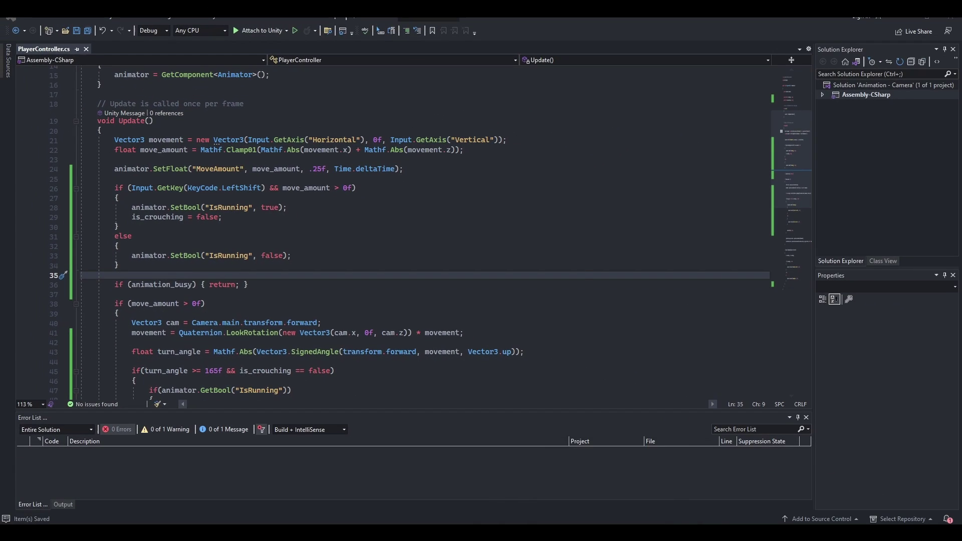
# Step: Play the game, sprint forward with Shift+W, and reverse with S to trigger Sprint Turn 180
pyautogui.click(579, 481)
pyautogui.click(466, 37)
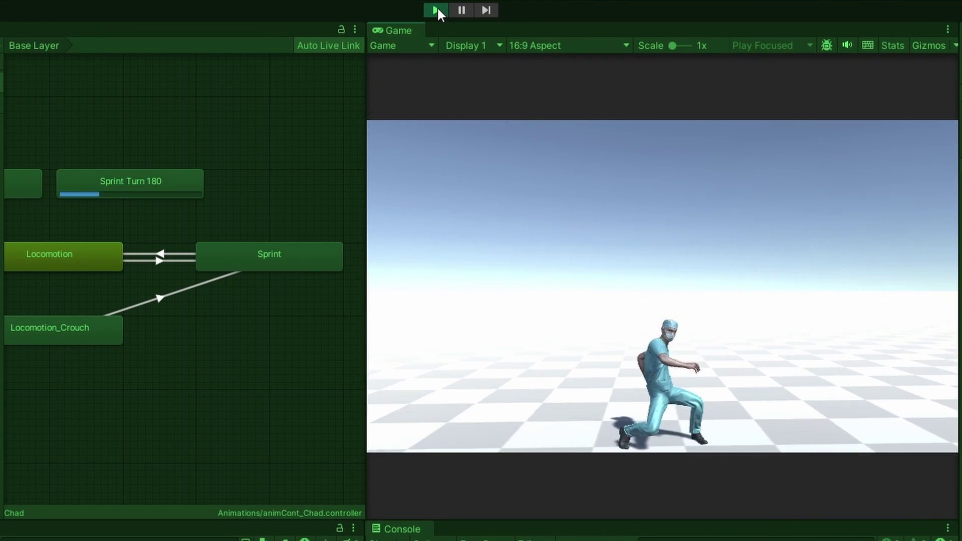
pyautogui.click(437, 10)
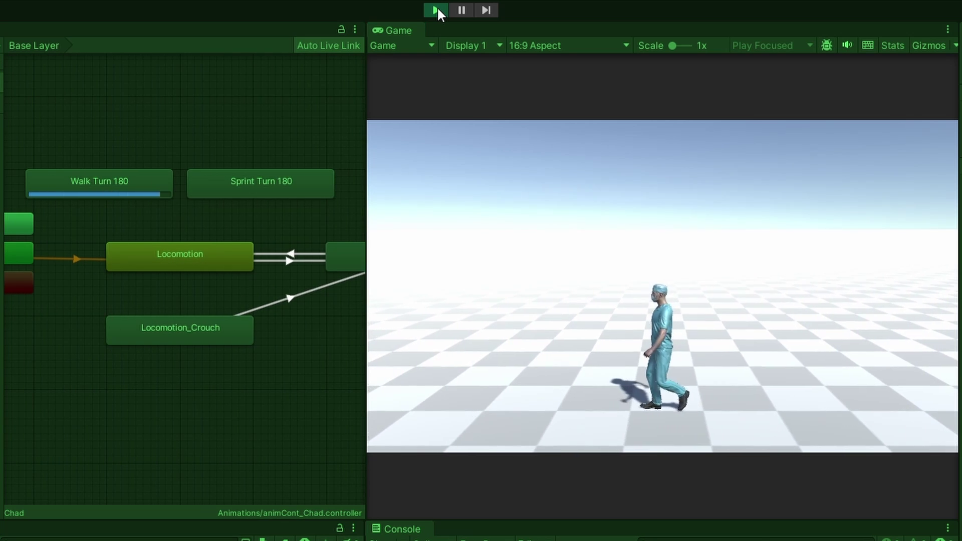
pyautogui.click(437, 9)
pyautogui.hotkey('shift', 'w')
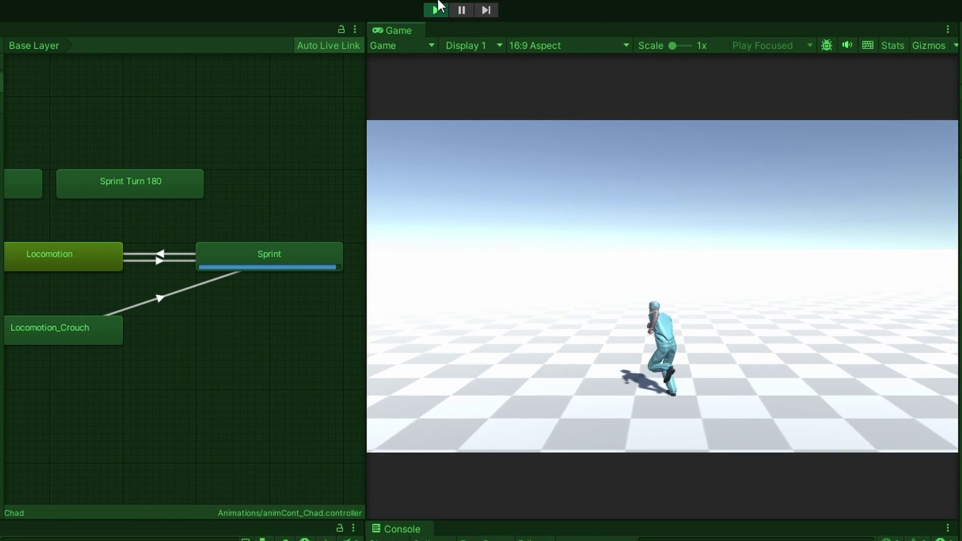
pyautogui.press('s')
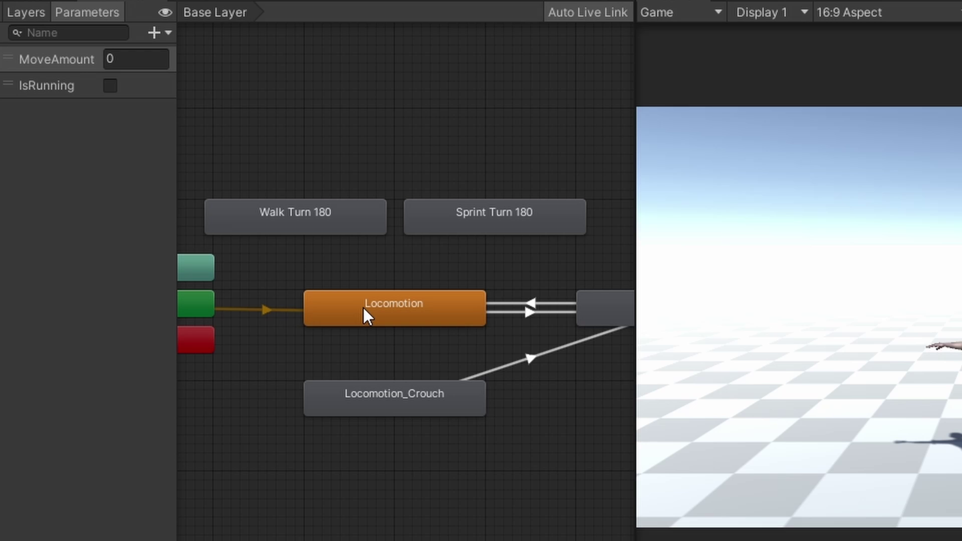
# Step: Connect Walk Turn 180 to Locomotion with exit time 1 and transition duration 0.15
pyautogui.rightClick(291, 221)
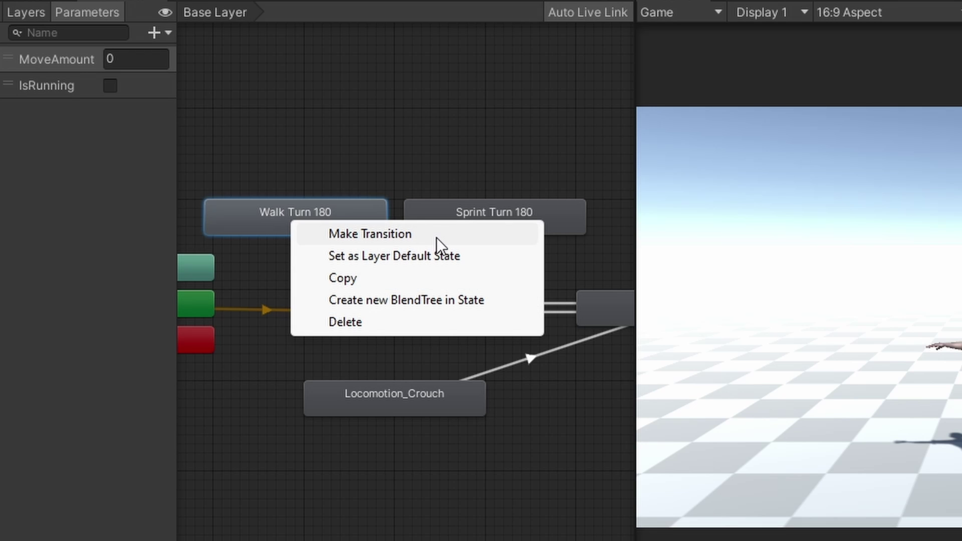
pyautogui.click(437, 235)
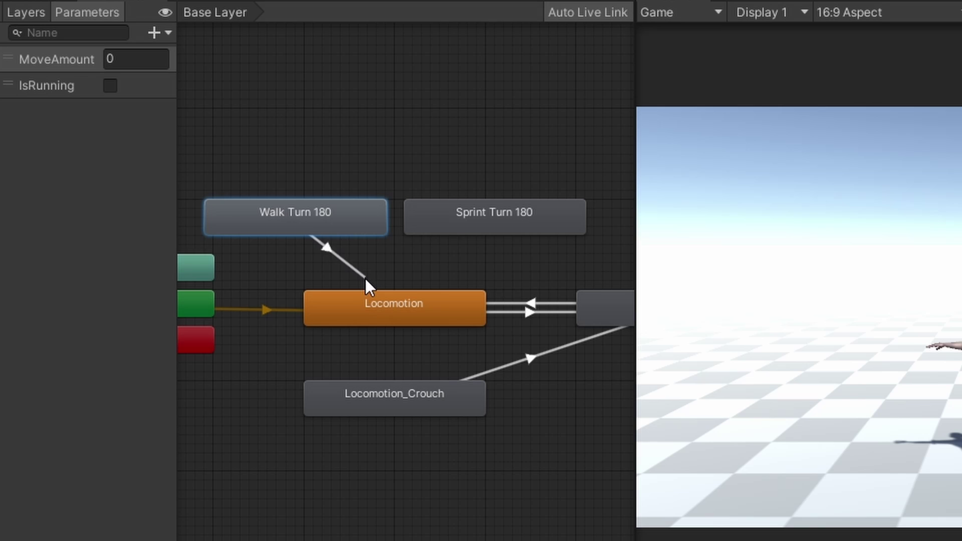
pyautogui.click(378, 308)
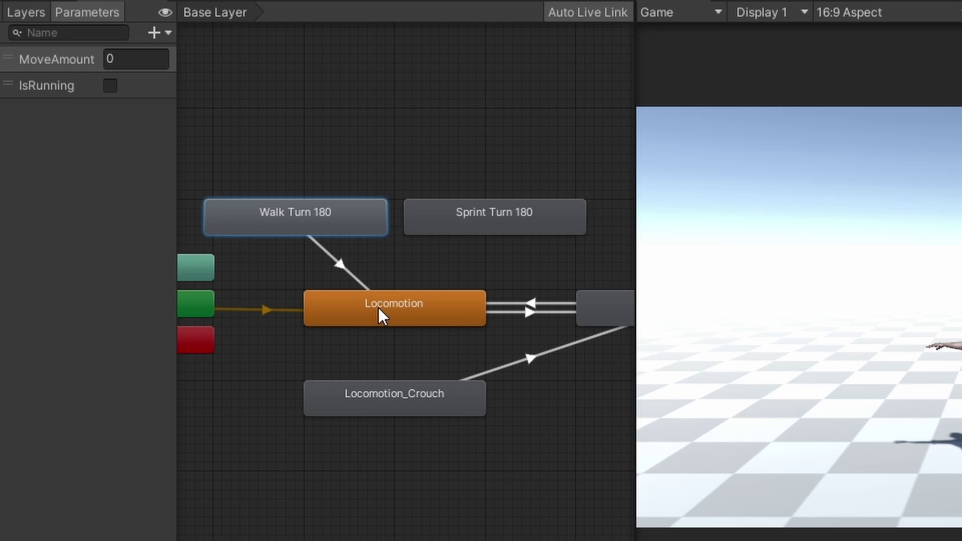
pyautogui.click(341, 269)
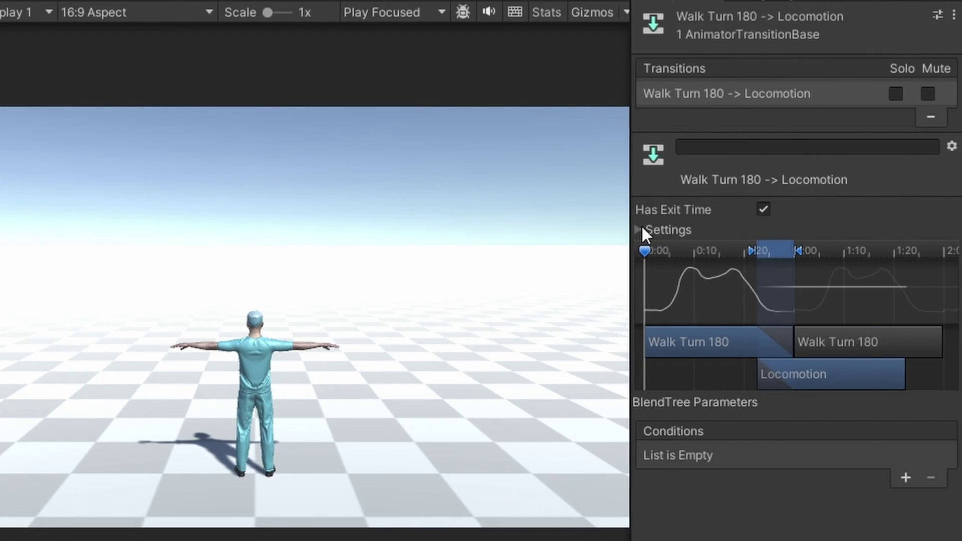
pyautogui.click(638, 228)
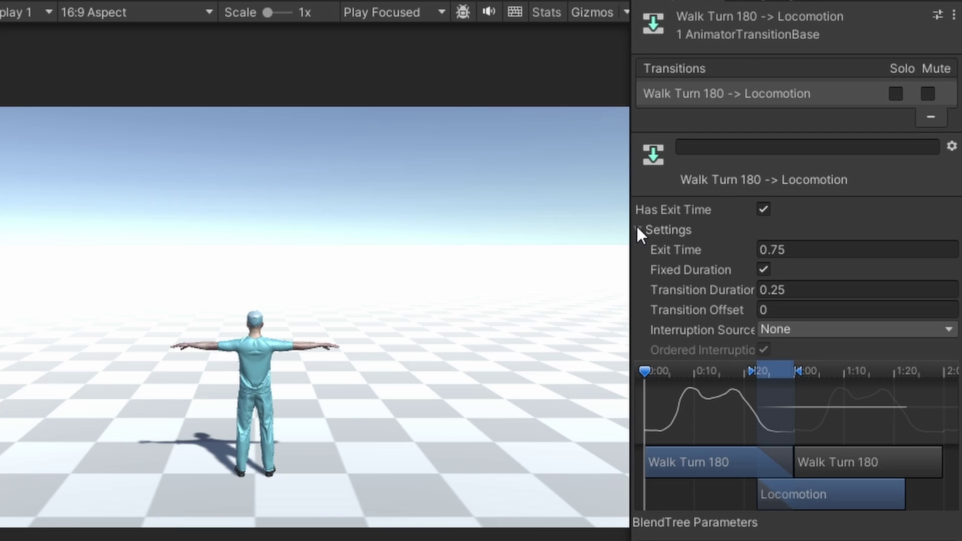
pyautogui.click(638, 228)
pyautogui.write('1')
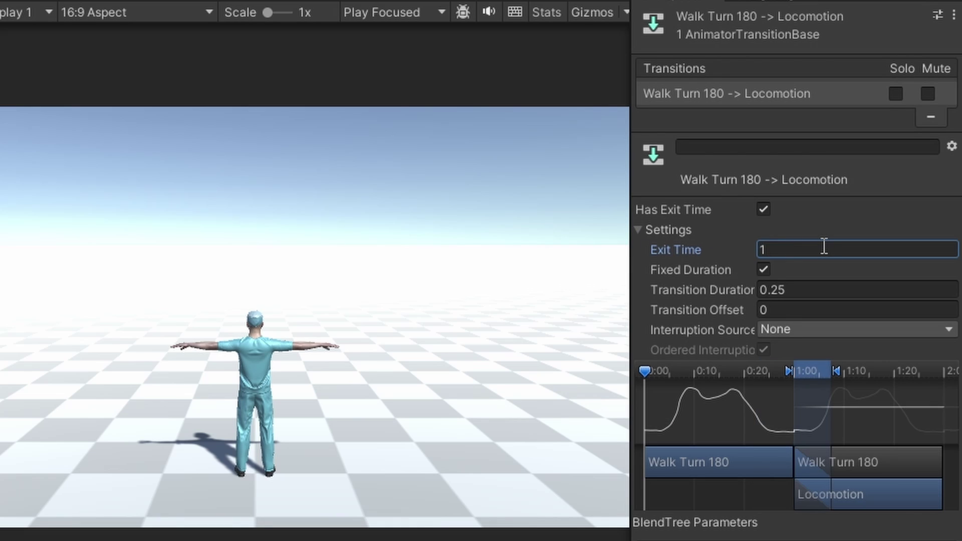
pyautogui.click(833, 287)
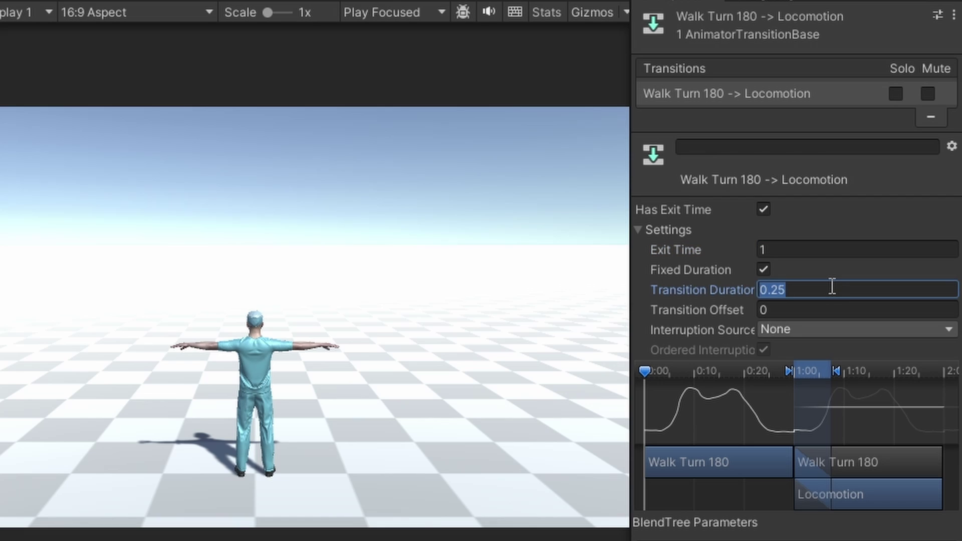
pyautogui.write('.15')
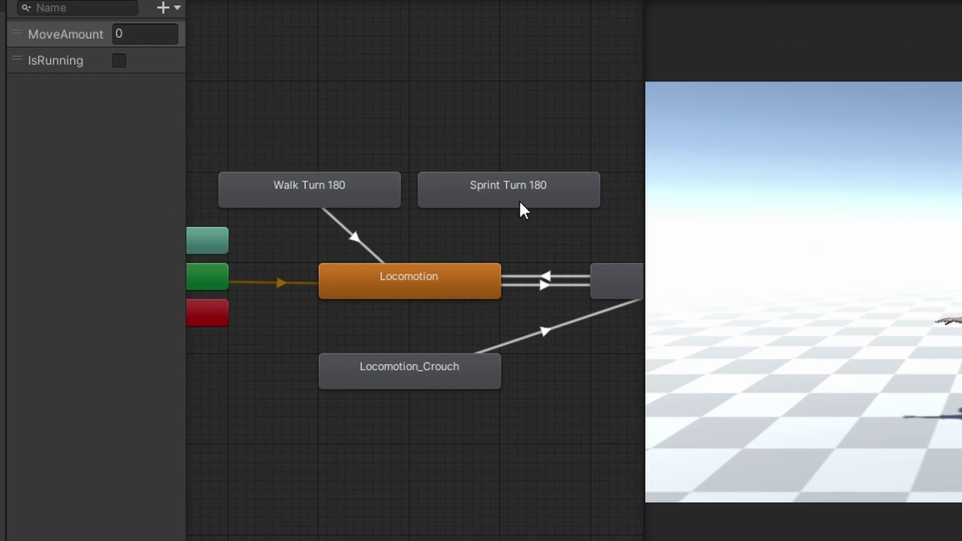
# Step: Add a Sprint Turn 180 to Locomotion transition: exit time 1, duration 0.25, interruption source Next State
pyautogui.rightClick(501, 201)
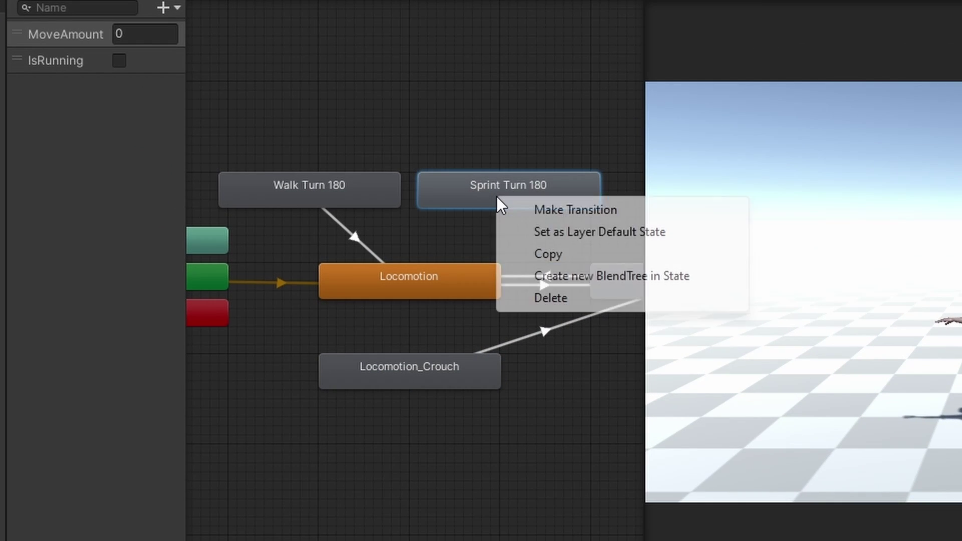
pyautogui.click(552, 213)
pyautogui.click(446, 277)
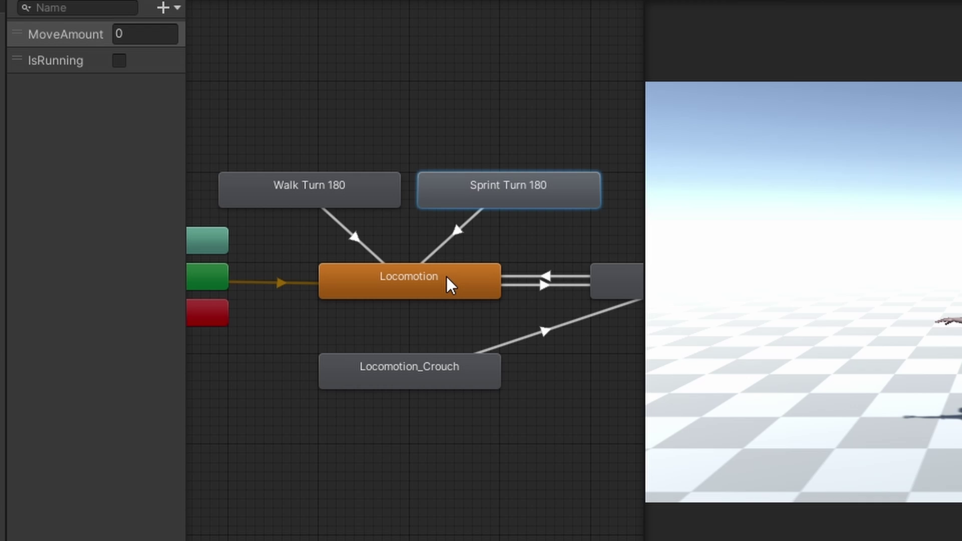
pyautogui.click(457, 228)
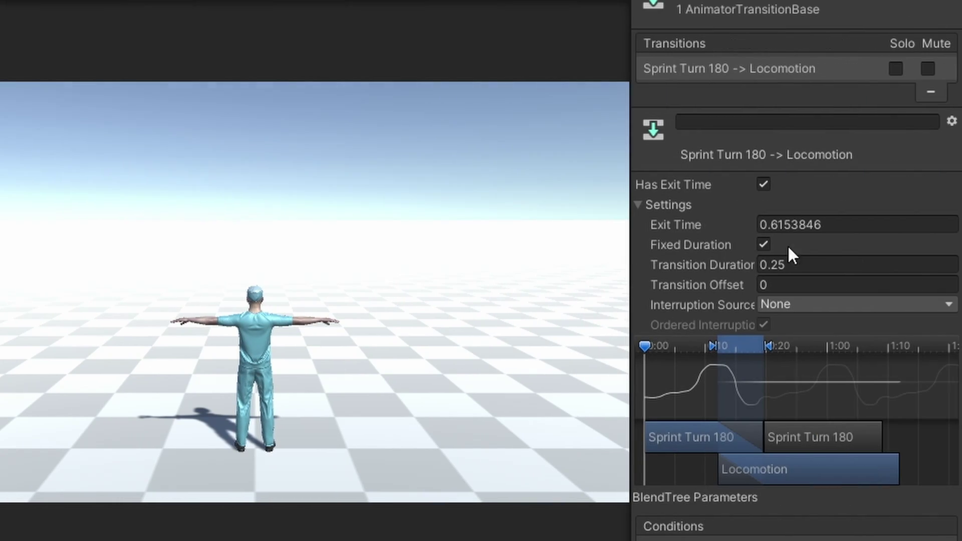
pyautogui.click(872, 226)
pyautogui.write('1')
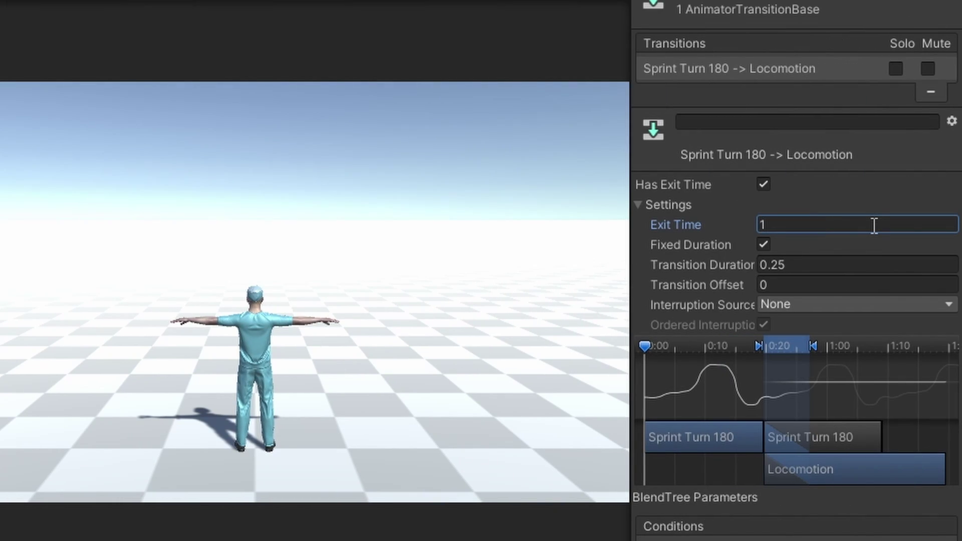
pyautogui.click(836, 266)
pyautogui.write('0.')
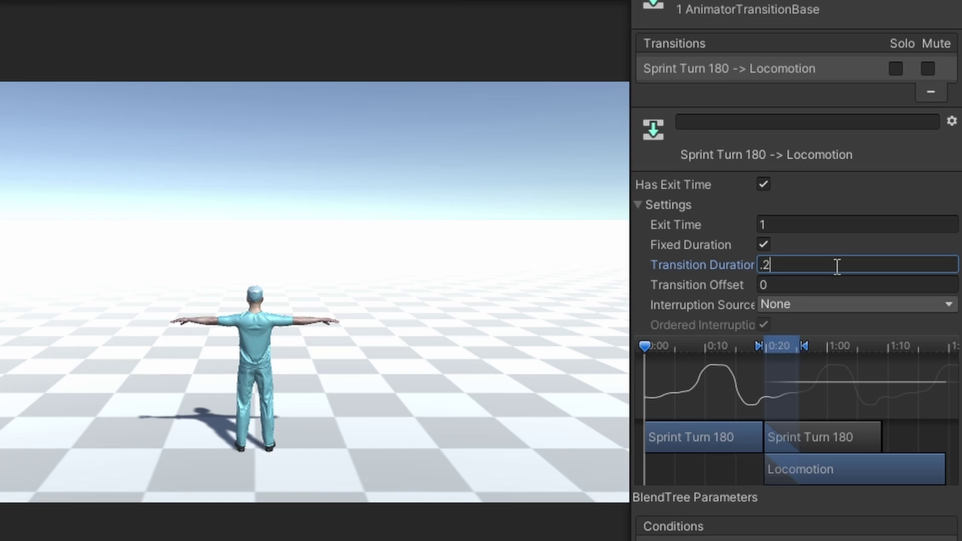
pyautogui.write('25')
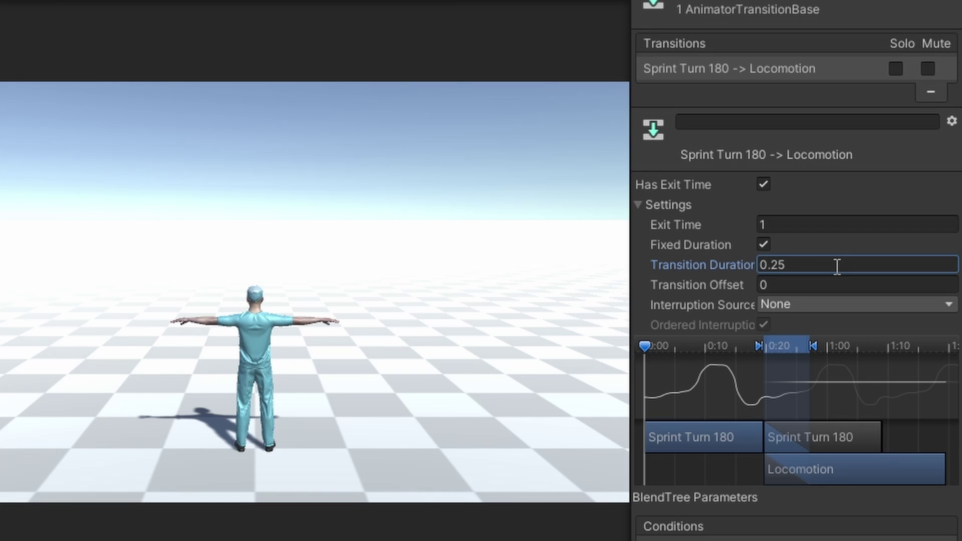
pyautogui.click(823, 302)
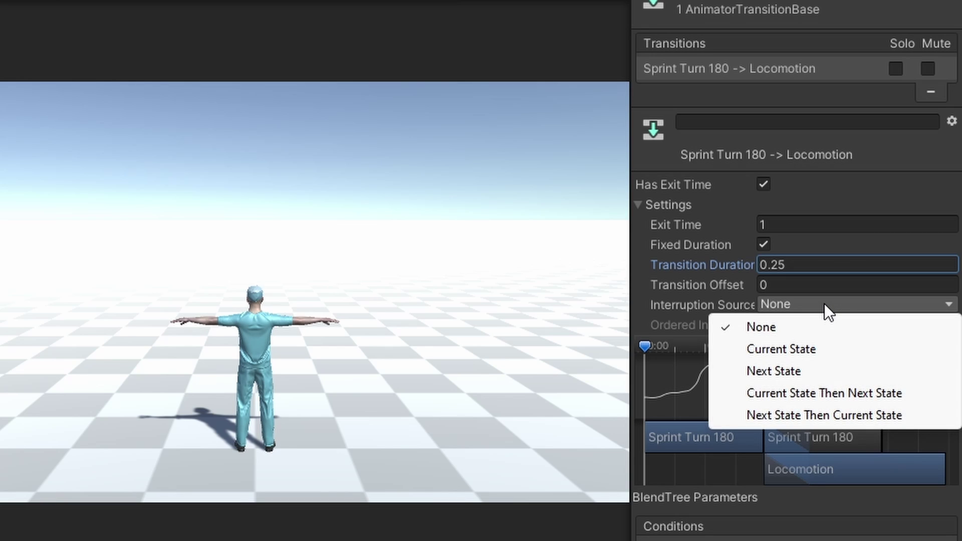
pyautogui.click(800, 371)
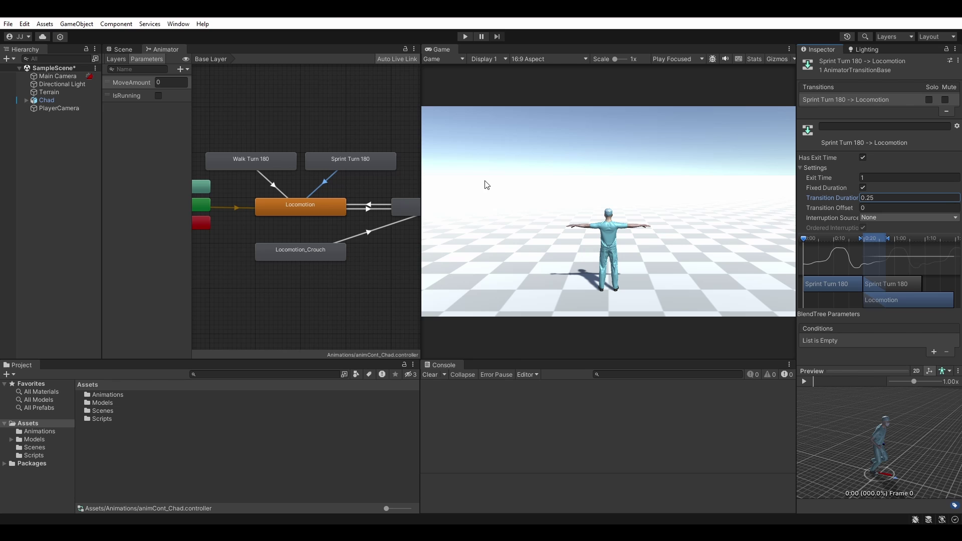
# Step: Play-test walking, sprinting and turning with Shift and W, then stop play mode with Ctrl+P
pyautogui.click(465, 36)
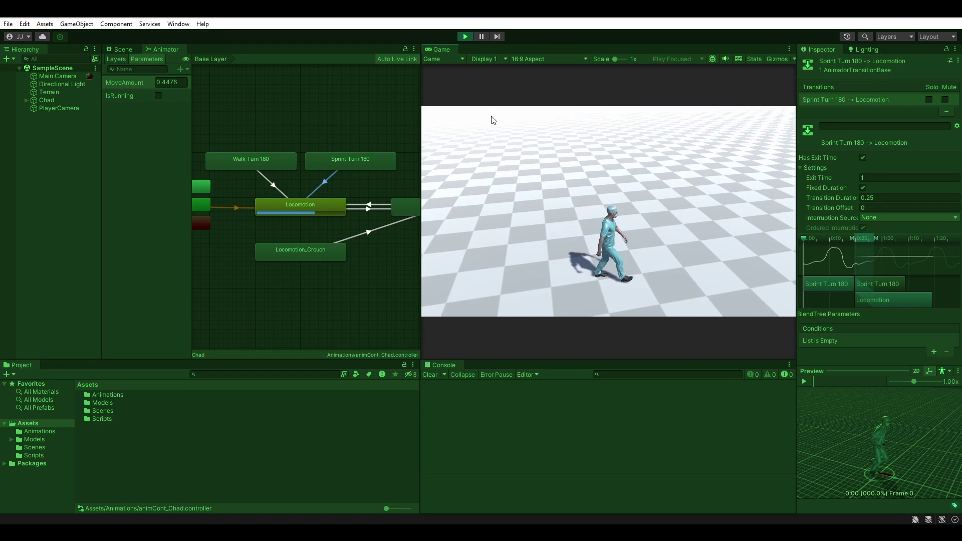
pyautogui.press('shift')
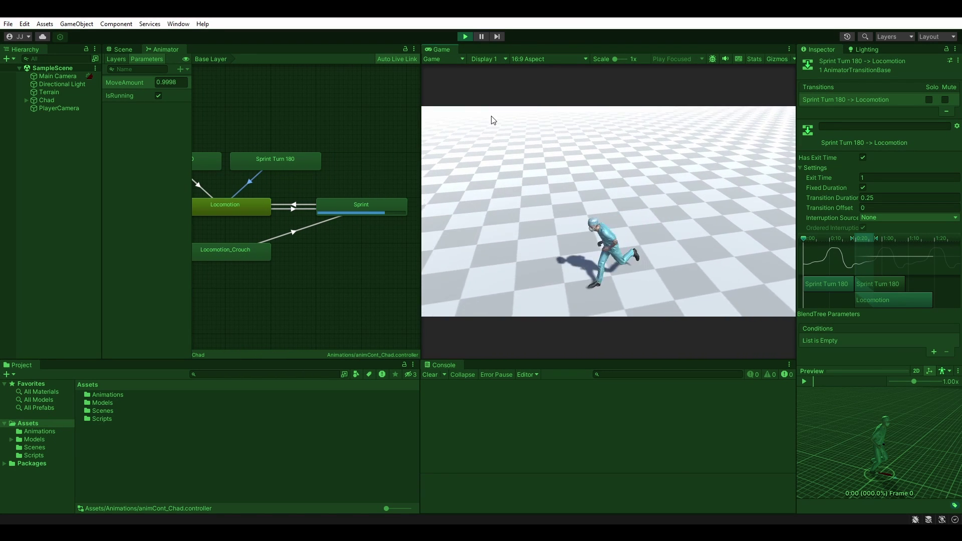
pyautogui.press('shift')
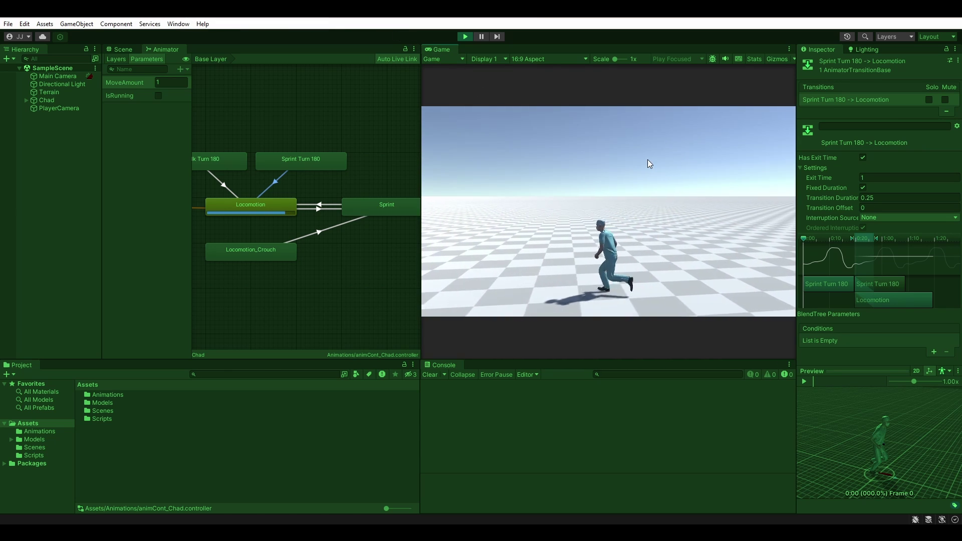
pyautogui.press('w')
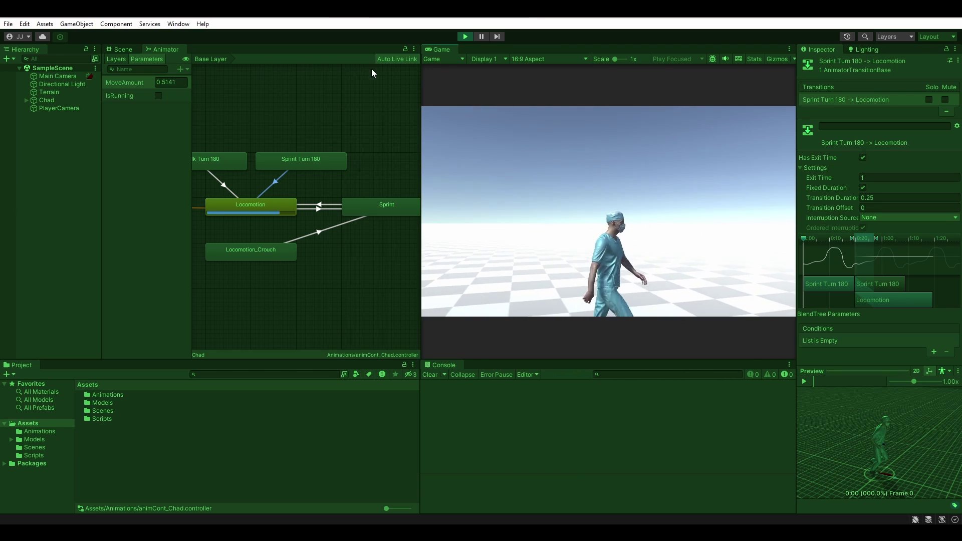
pyautogui.press('w')
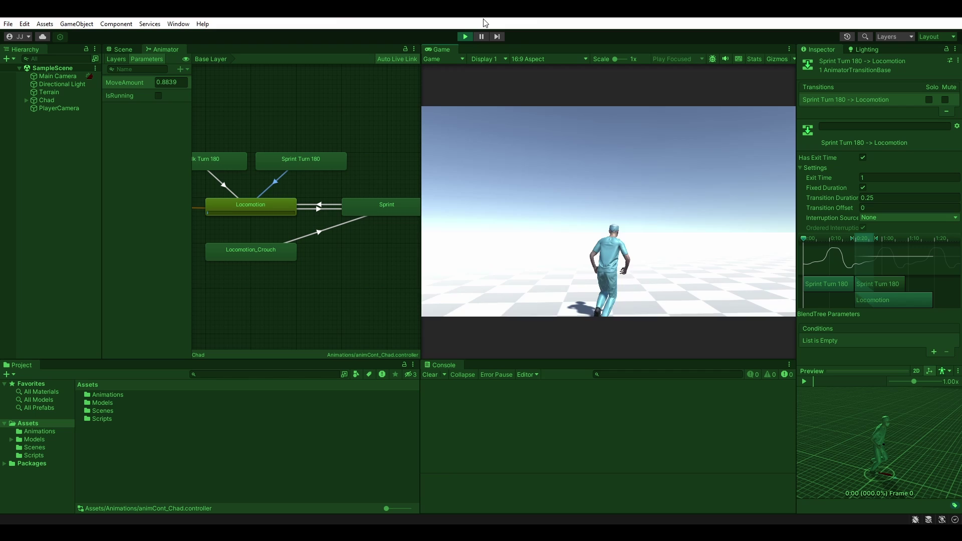
pyautogui.hotkey('ctrl', 'p')
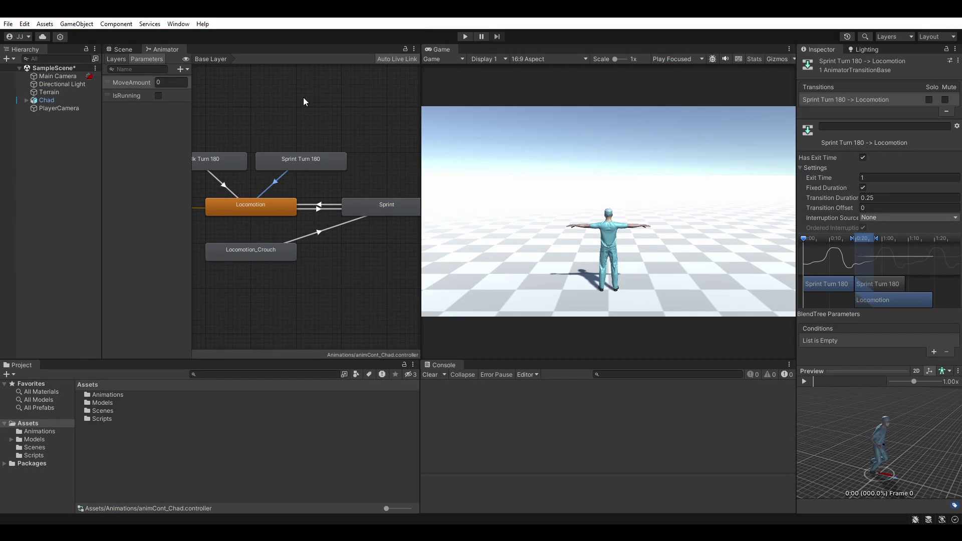
# Step: Add a new behaviour script named AnimationBusy to the Walk Turn 180 state
pyautogui.click(275, 161)
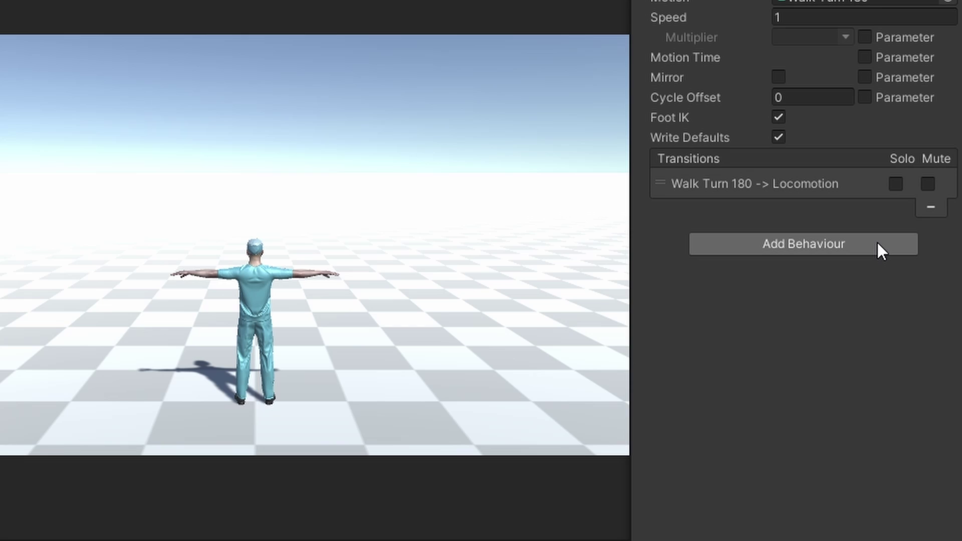
pyautogui.click(878, 243)
pyautogui.click(835, 322)
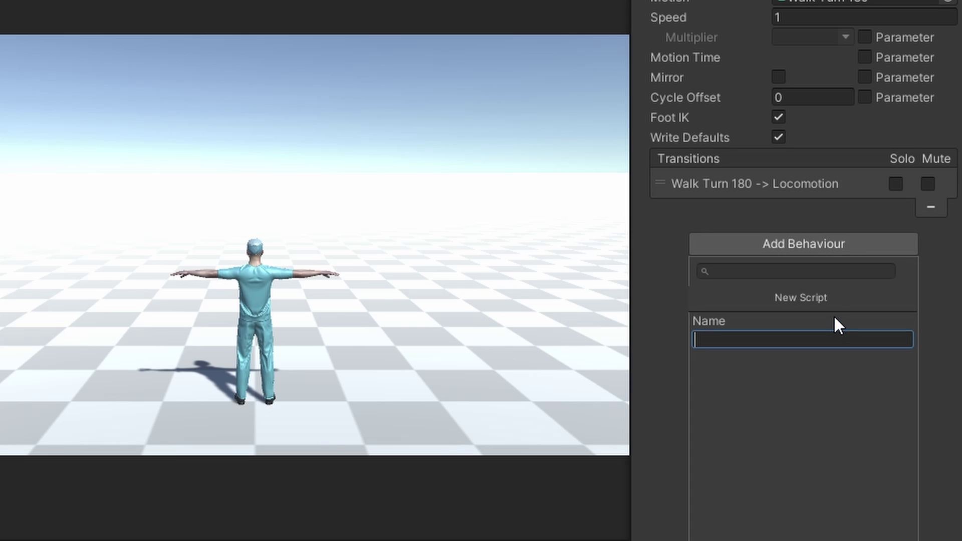
pyautogui.write('AnimationBu')
pyautogui.write('sy')
pyautogui.press('Return')
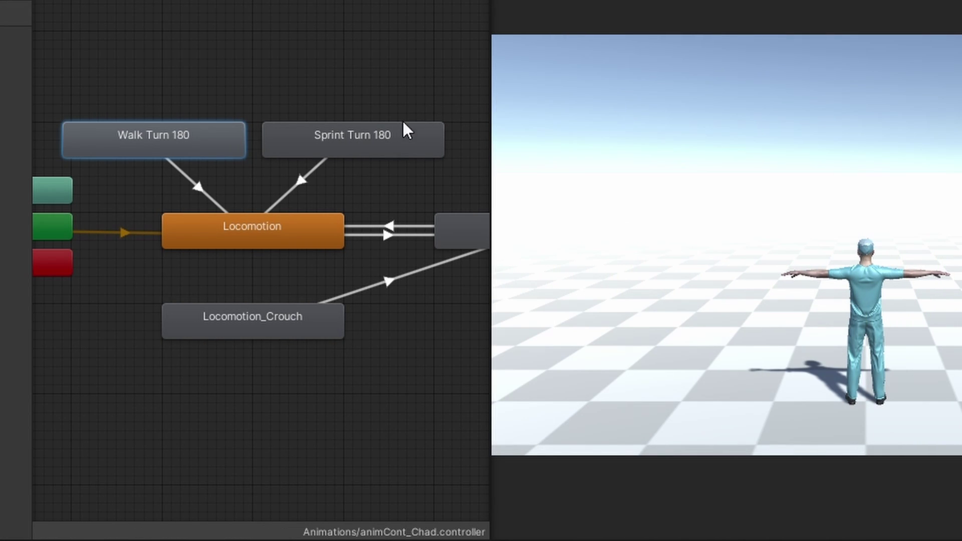
# Step: Attach AnimationBusy to Sprint Turn 180 as well and open the script in the code editor
pyautogui.click(396, 137)
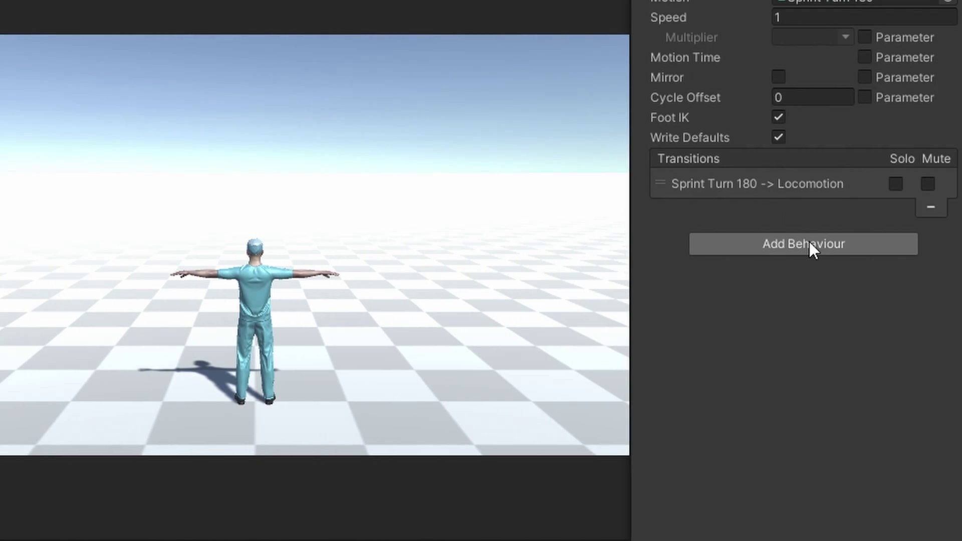
pyautogui.click(809, 248)
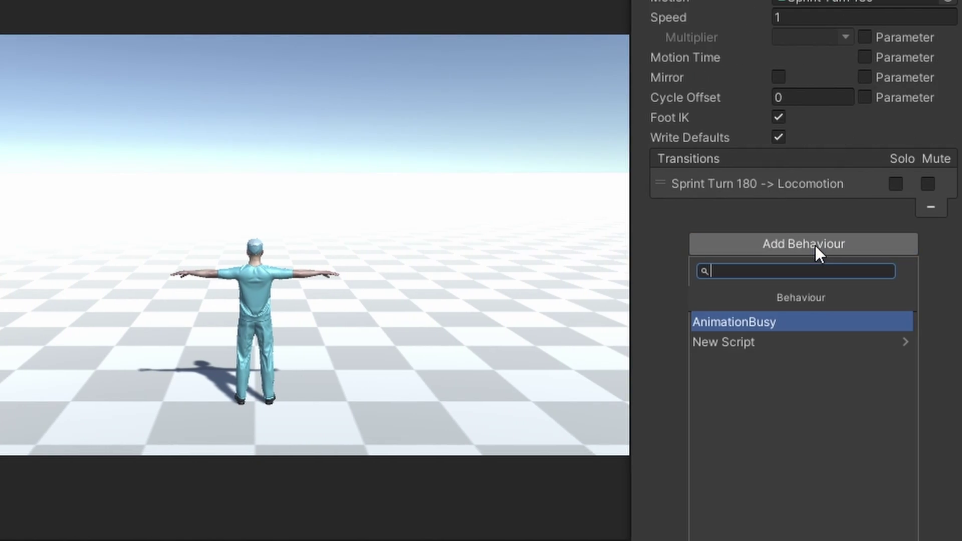
pyautogui.click(784, 322)
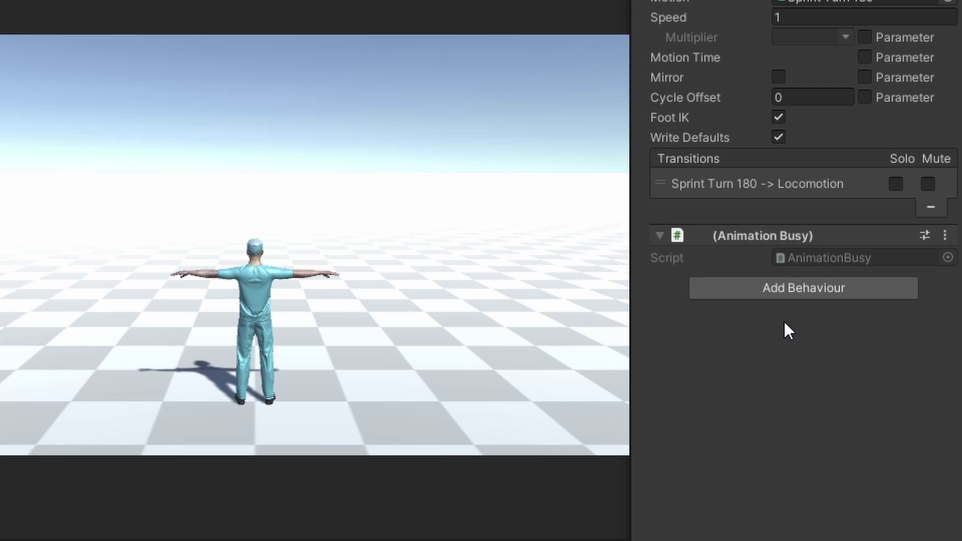
pyautogui.doubleClick(859, 255)
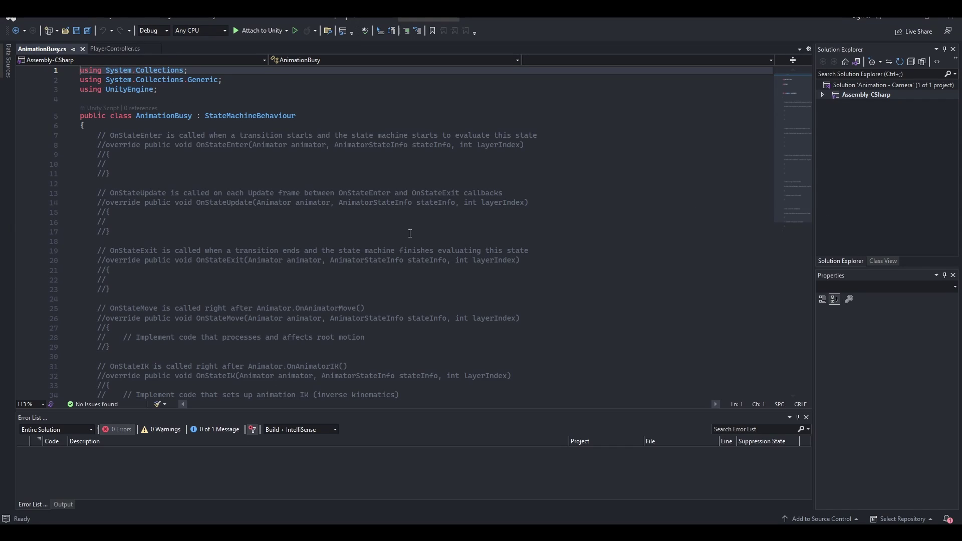
pyautogui.scroll(-1, 294, 204)
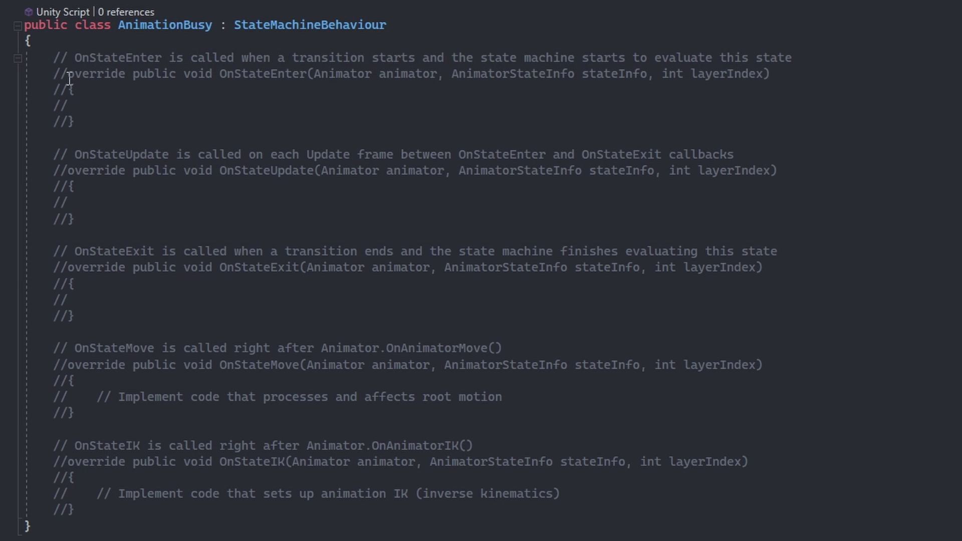
# Step: Uncomment the OnStateEnter and OnStateExit methods in AnimationBusy.cs
pyautogui.click(68, 74)
pyautogui.press('BackSpace')
pyautogui.press('BackSpace')
pyautogui.click(68, 89)
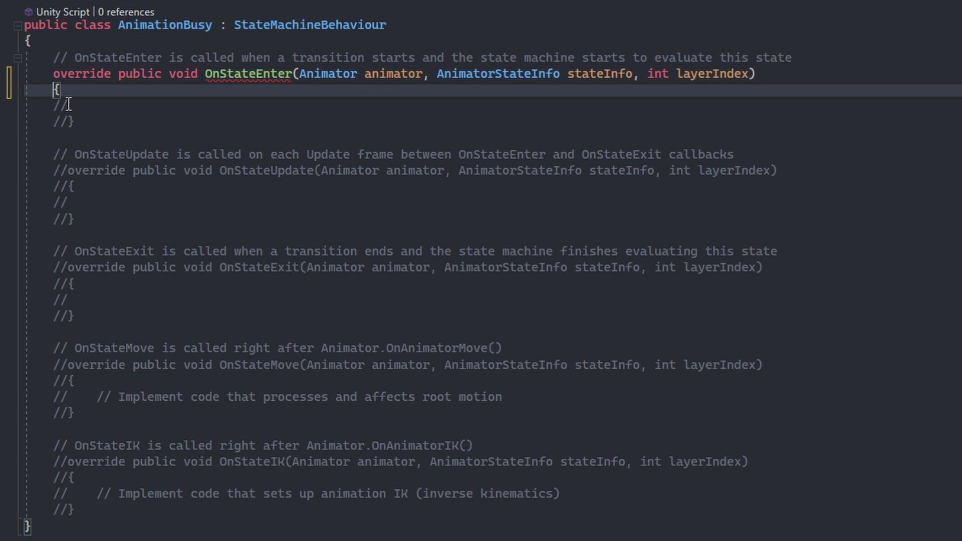
pyautogui.click(68, 106)
pyautogui.press('BackSpace')
pyautogui.press('BackSpace')
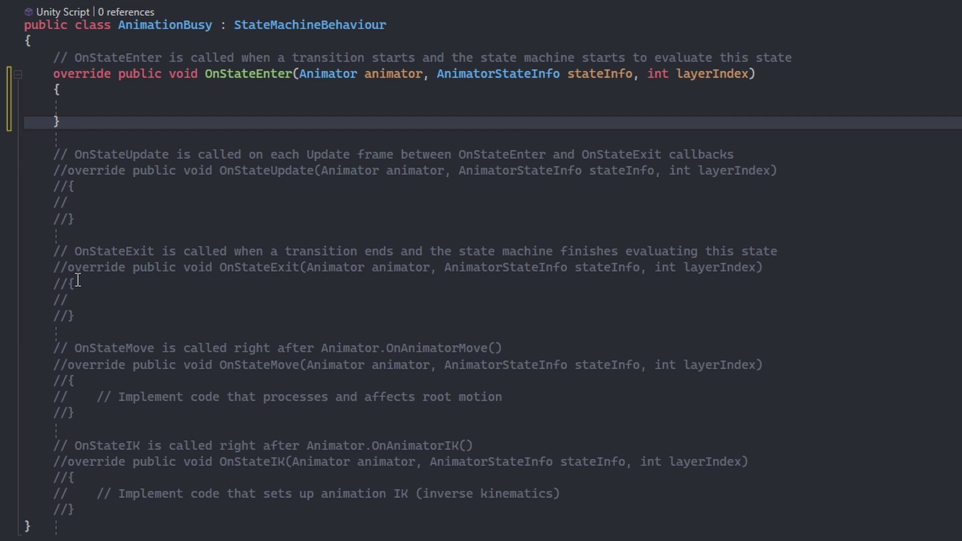
pyautogui.click(68, 281)
pyautogui.press('BackSpace')
pyautogui.press('BackSpace')
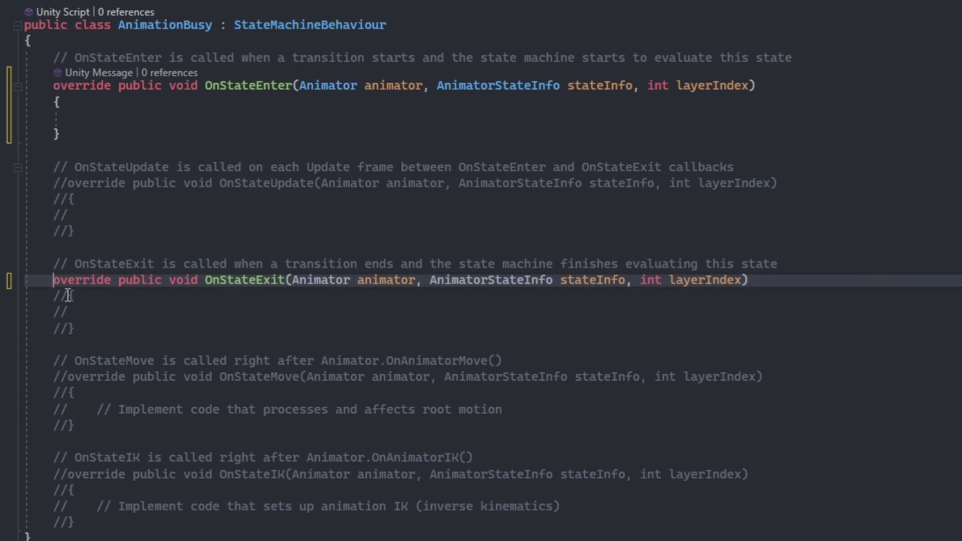
pyautogui.click(68, 296)
pyautogui.press('BackSpace')
pyautogui.press('BackSpace')
pyautogui.click(65, 313)
pyautogui.click(68, 329)
pyautogui.press('BackSpace')
pyautogui.press('BackSpace')
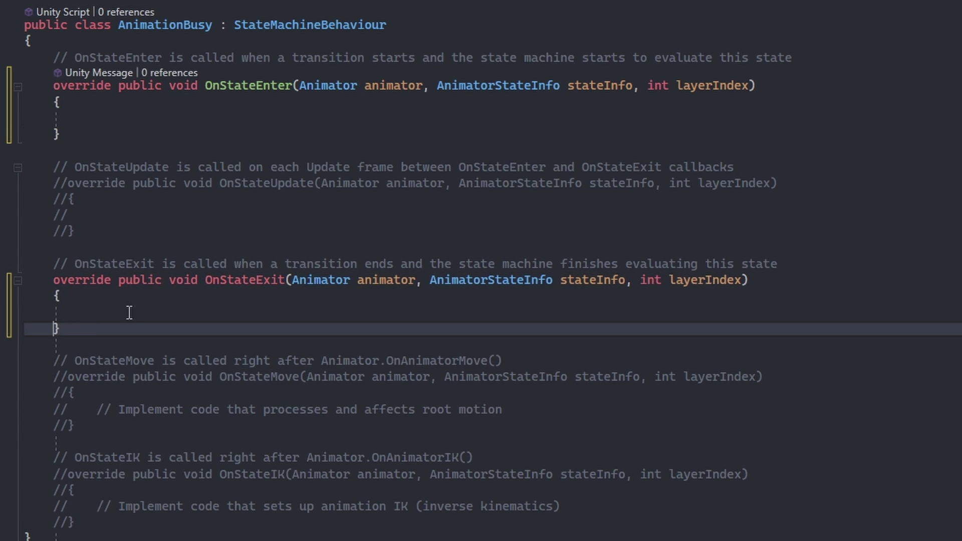
pyautogui.scroll(2, 199, 301)
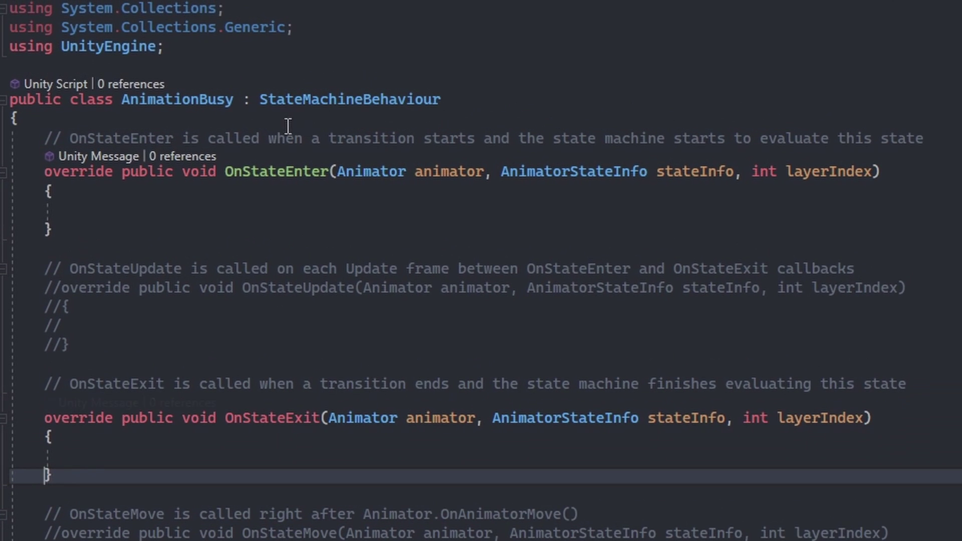
# Step: Declare a PlayerController player_controller field at the top of the class
pyautogui.click(247, 118)
pyautogui.press('Return')
pyautogui.write('Pl')
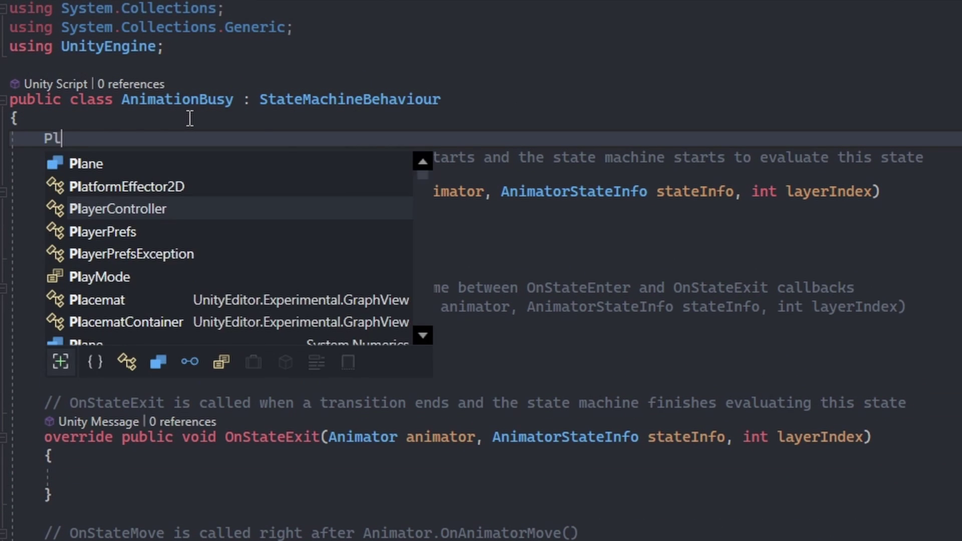
pyautogui.write('ayer')
pyautogui.press('Tab')
pyautogui.write('player')
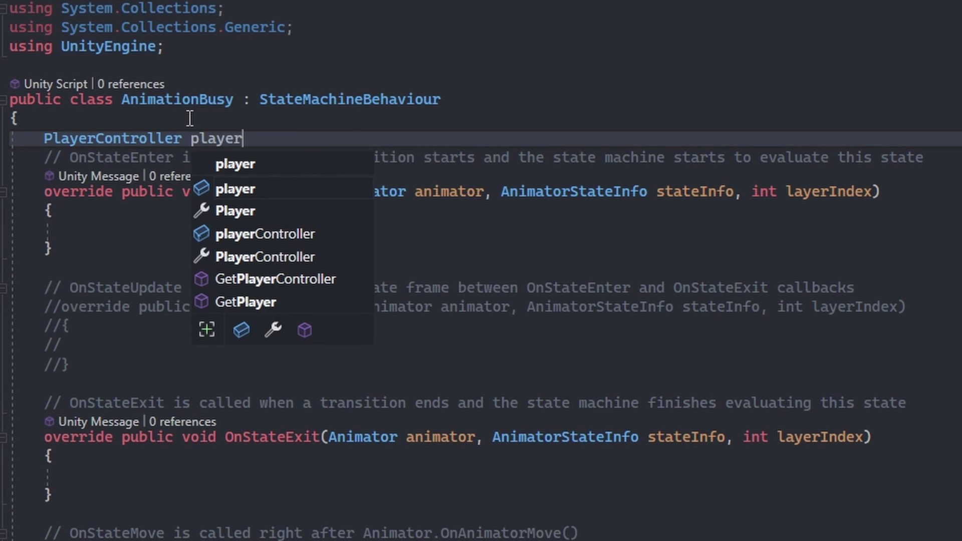
pyautogui.write('_controller;')
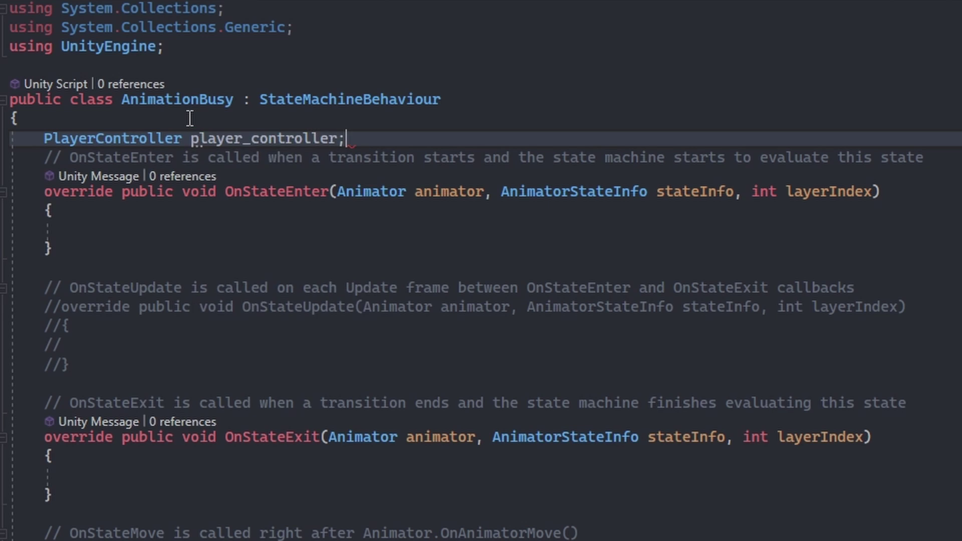
pyautogui.press('Return')
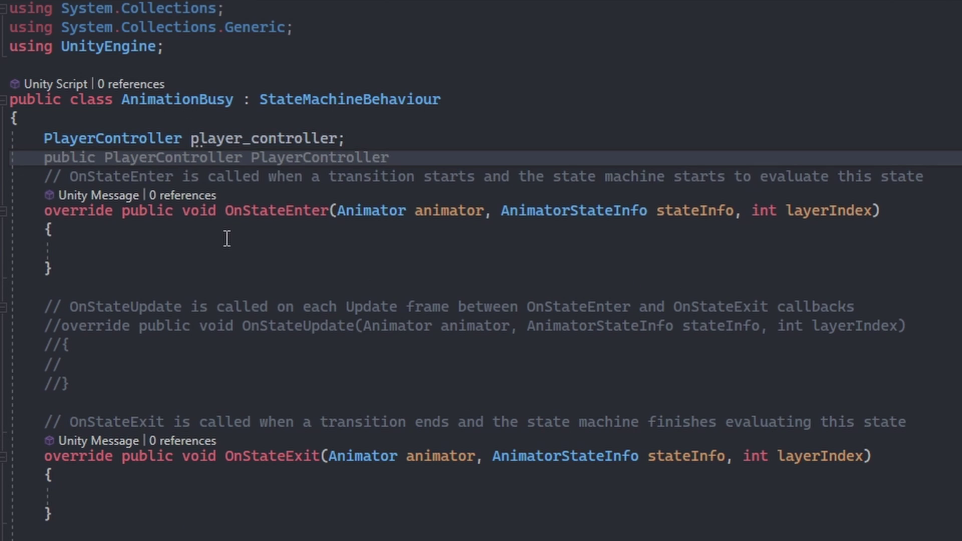
# Step: In OnStateEnter, set player_controller from animator.transform.GetComponent<PlayerController>() when it is null
pyautogui.click(226, 242)
pyautogui.write('f(p')
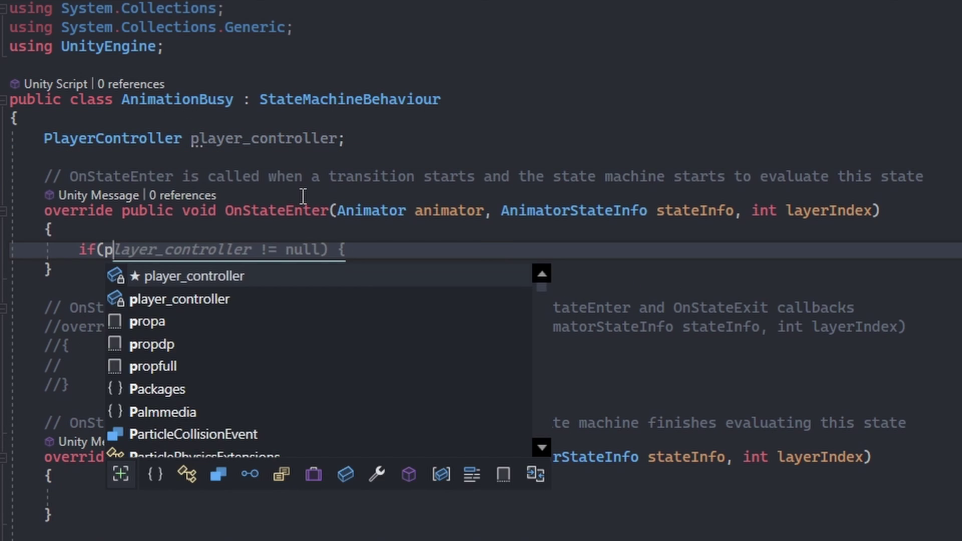
pyautogui.press('Tab')
pyautogui.write('== null')
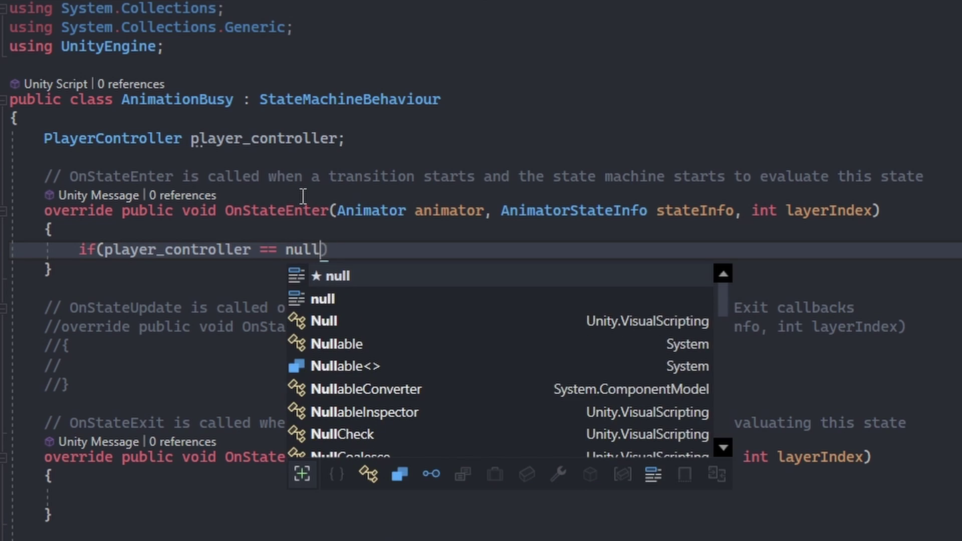
pyautogui.write(')')
pyautogui.press('Return')
pyautogui.write('{')
pyautogui.press('Return')
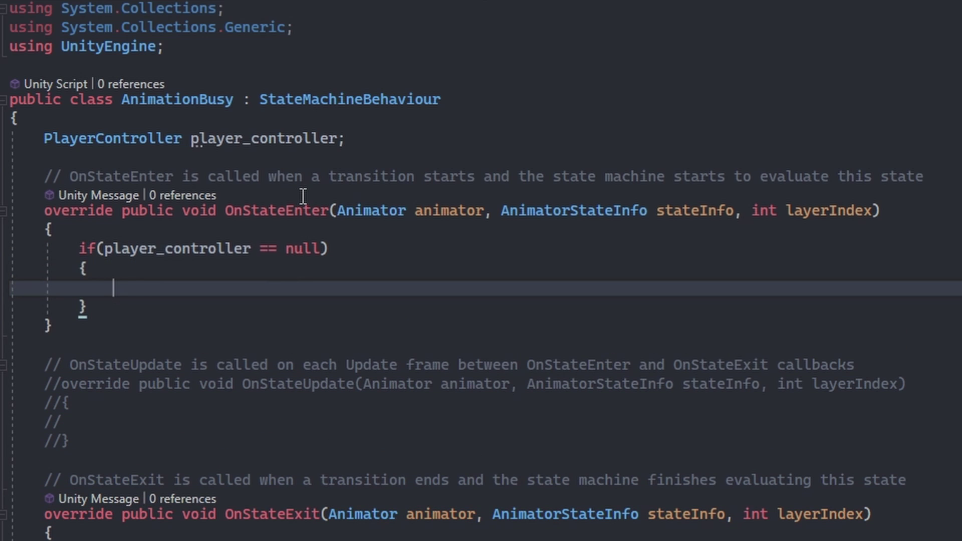
pyautogui.write('player_')
pyautogui.press('Tab')
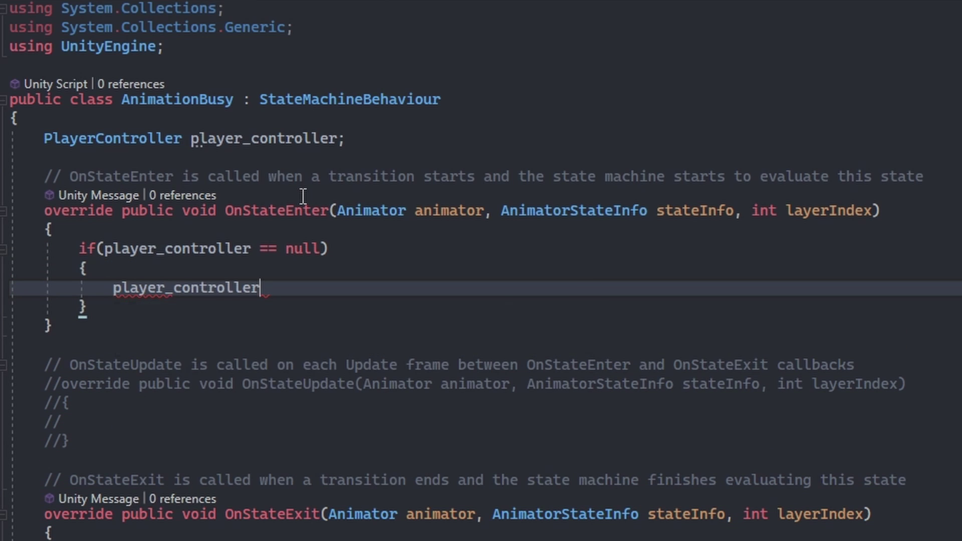
pyautogui.write('anim')
pyautogui.press('Tab')
pyautogui.write('.')
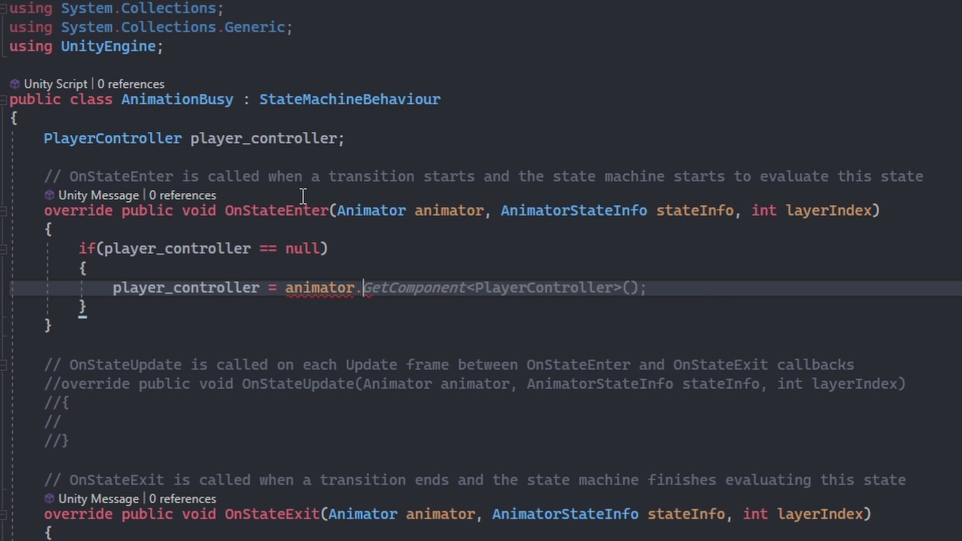
pyautogui.write('tra')
pyautogui.press('Tab')
pyautogui.write('.G')
pyautogui.press('Tab')
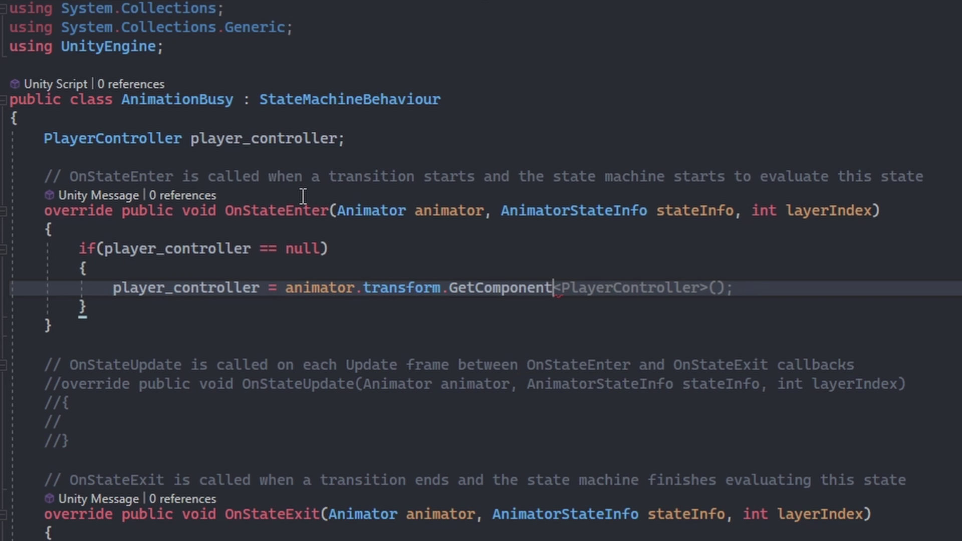
pyautogui.press('Tab')
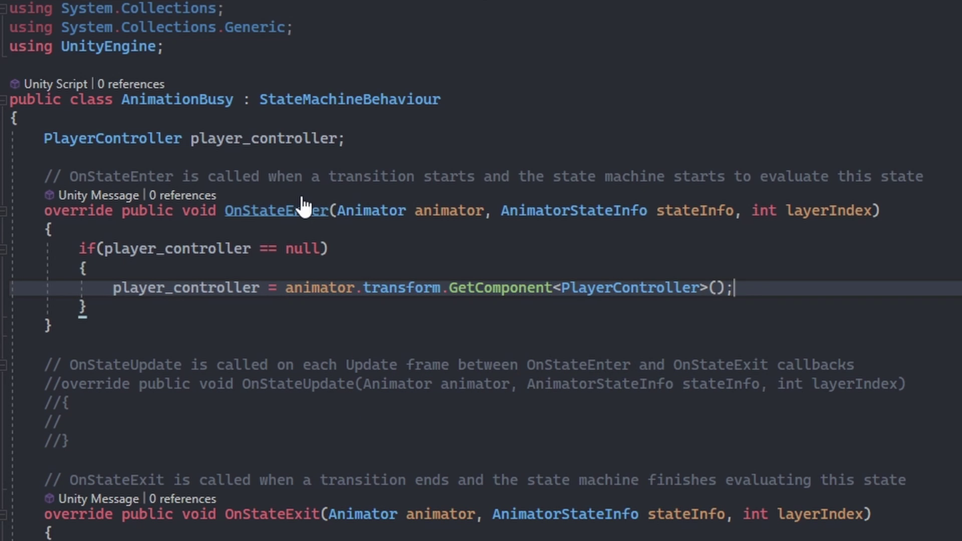
# Step: Add player_controller.animation_busy = true; after the if block
pyautogui.press('Down')
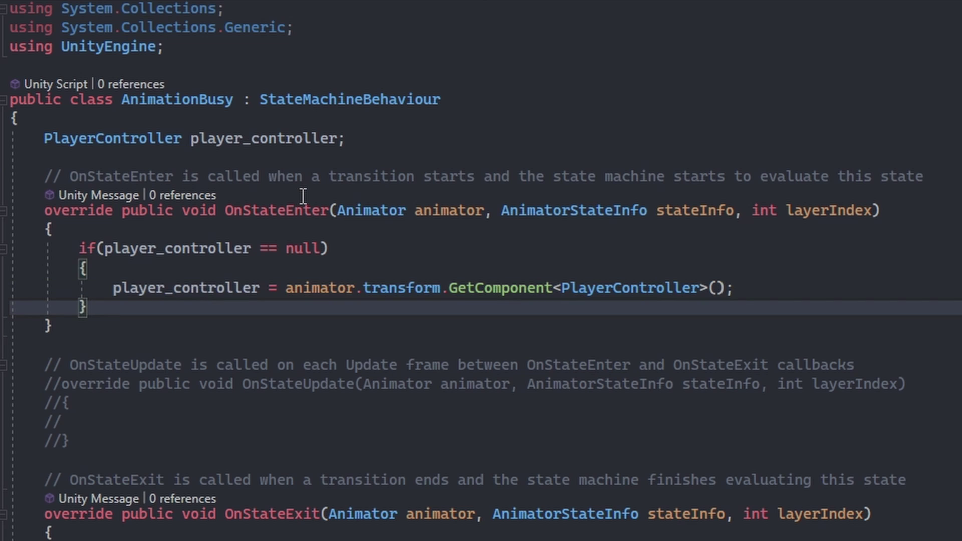
pyautogui.press('Return')
pyautogui.press('Return')
pyautogui.write('pla')
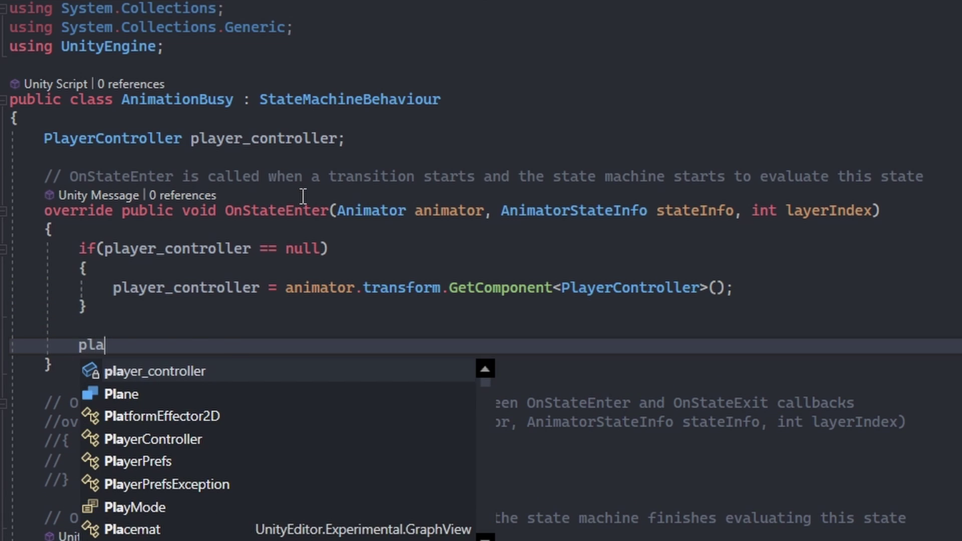
pyautogui.press('Tab')
pyautogui.write('.an')
pyautogui.press('Tab')
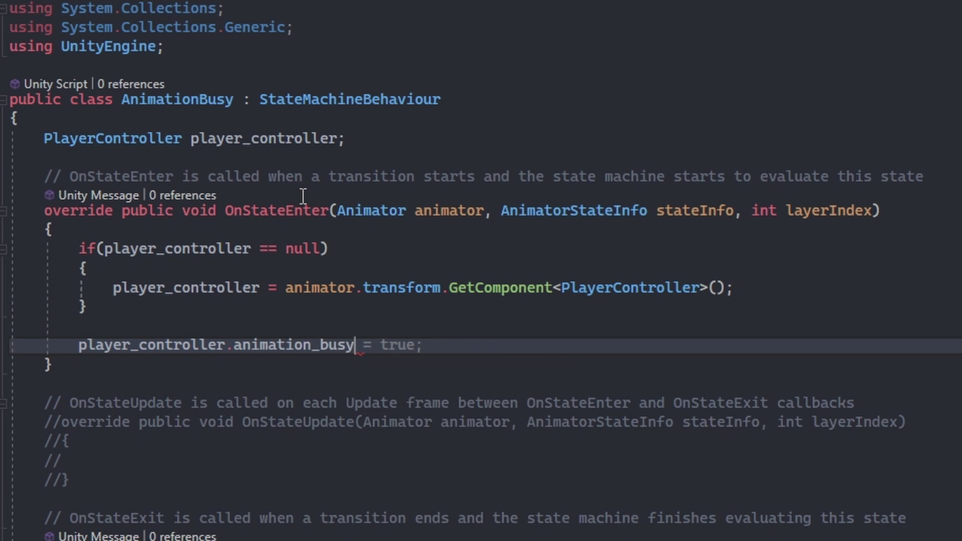
pyautogui.write('tru')
pyautogui.press('Tab')
pyautogui.write(';')
# Step: Copy the PlayerController lookup and animation_busy lines into OnStateExit
pyautogui.moveTo(450, 346); pyautogui.dragTo(80, 248)
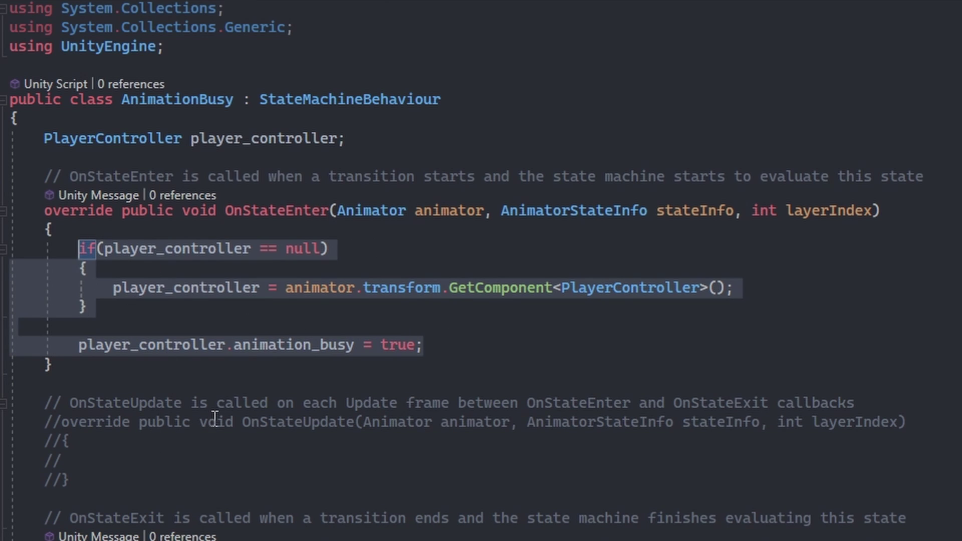
pyautogui.scroll(-4, 214, 418)
pyautogui.scroll(-2, 171, 355)
pyautogui.click(169, 241)
pyautogui.write('if (player_controller == null)         {             player_controller = animator.transform.GetComponent<PlayerController>();         }          player_controller.animation_busy = true;')
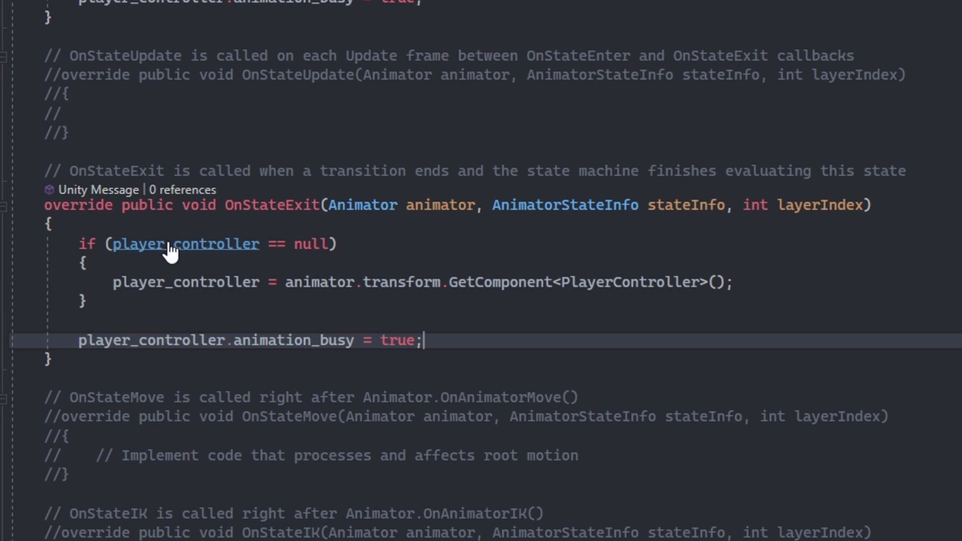
# Step: Change the pasted animation_busy value to false and save AnimationBusy.cs
pyautogui.doubleClick(397, 342)
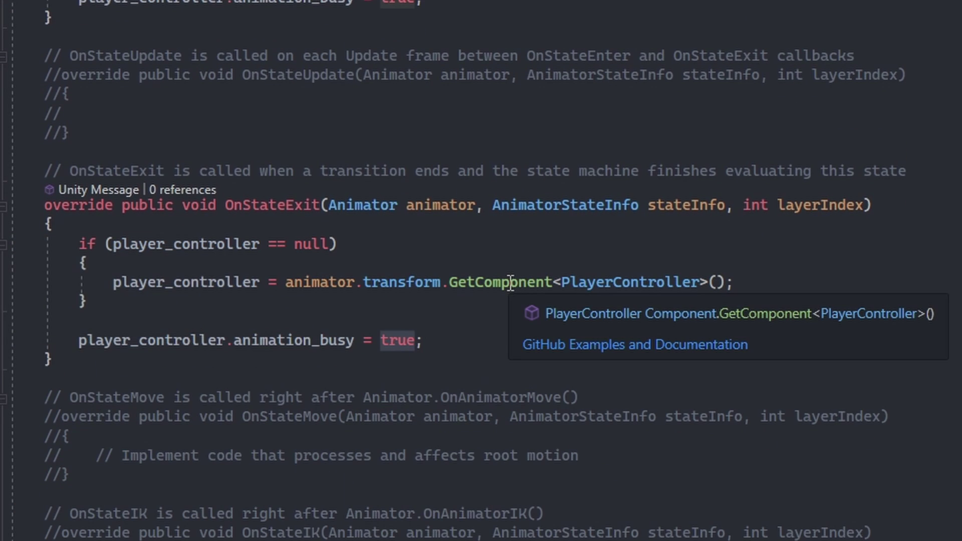
pyautogui.write('fa')
pyautogui.press('Tab')
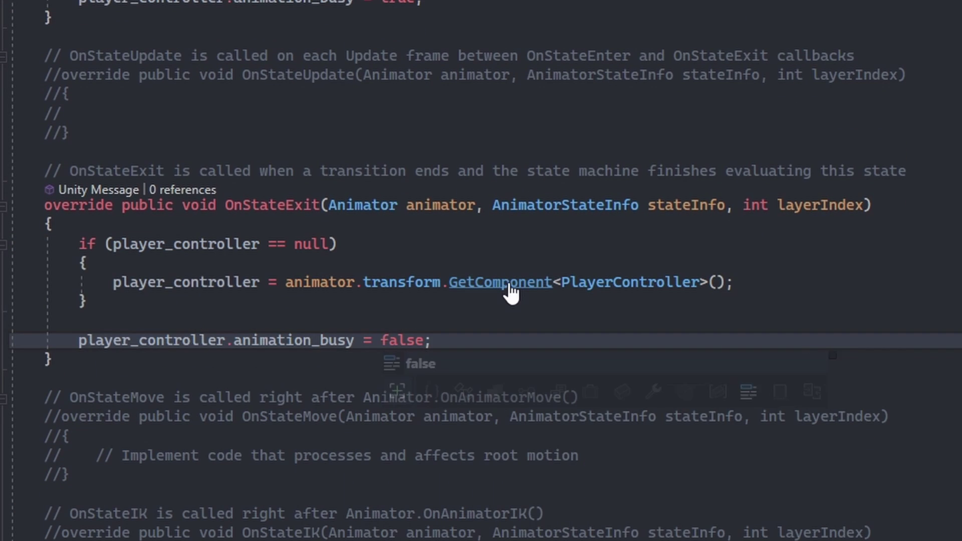
pyautogui.hotkey('ctrl', 's')
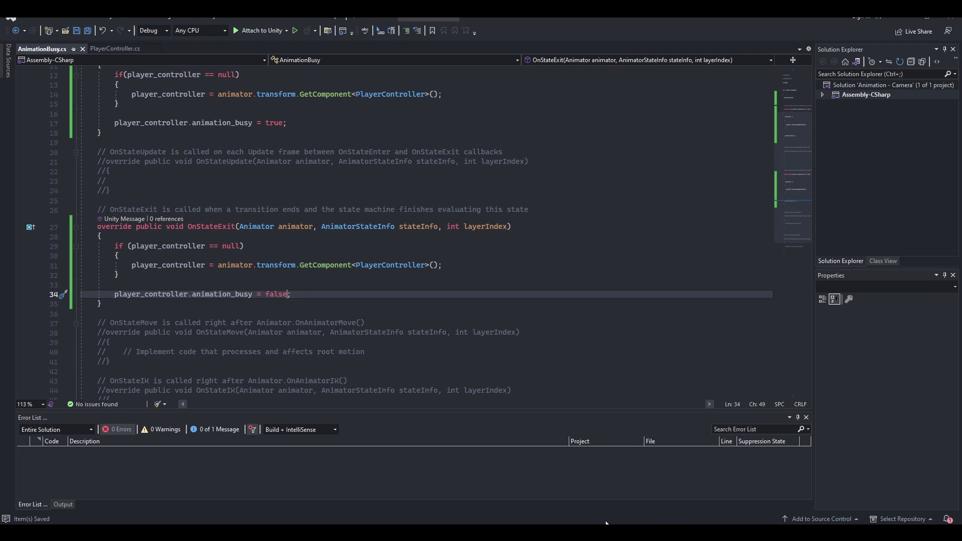
# Step: Back in Unity, play the scene, select Chad, and press S to trigger a quick turn
pyautogui.click(607, 523)
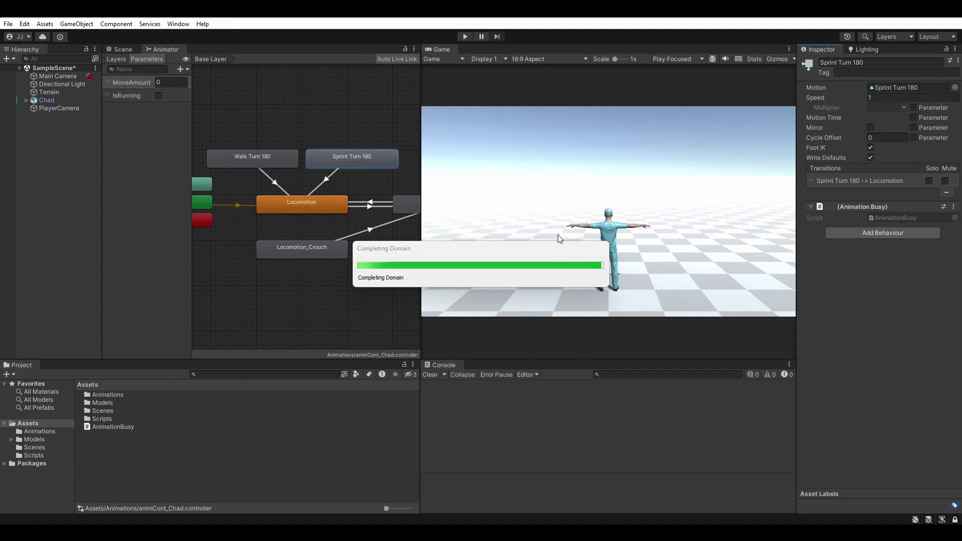
pyautogui.click(464, 37)
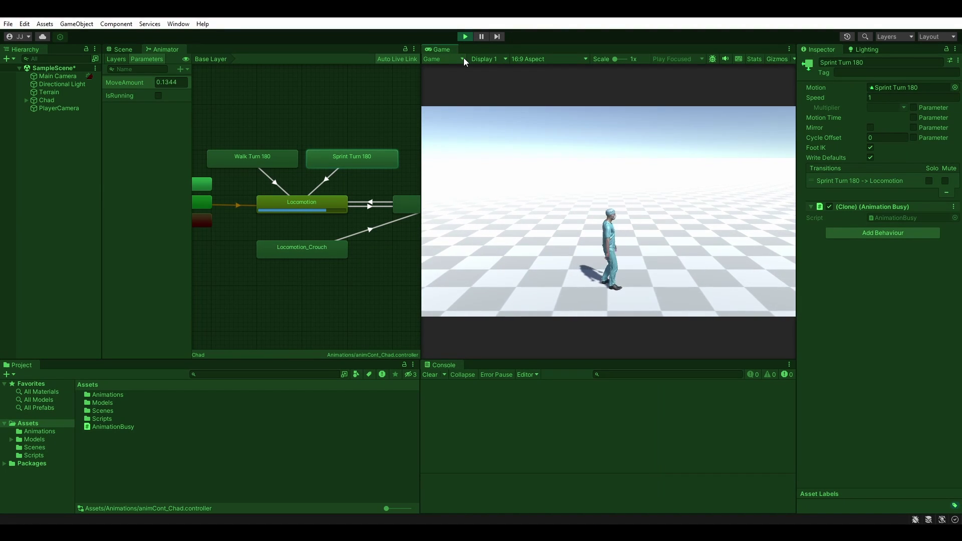
pyautogui.click(74, 101)
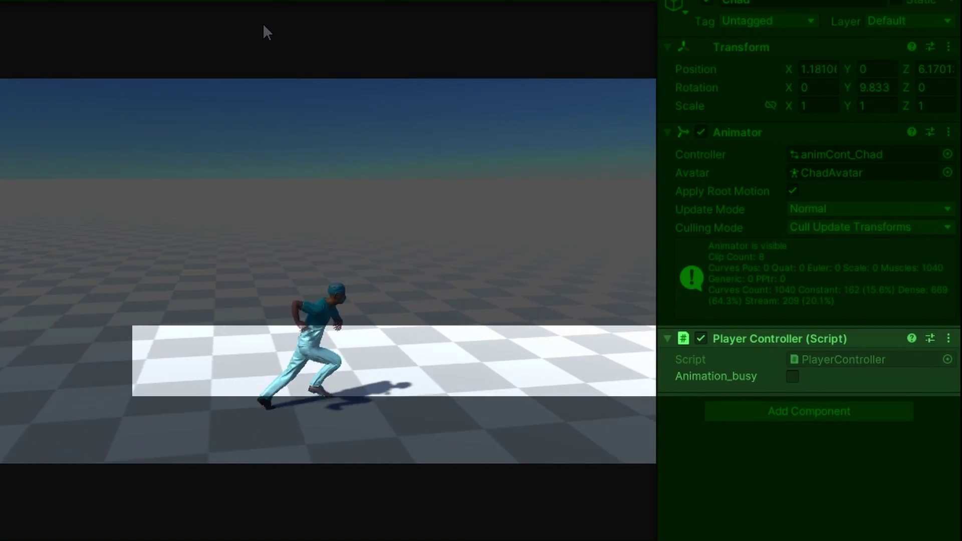
pyautogui.press('s')
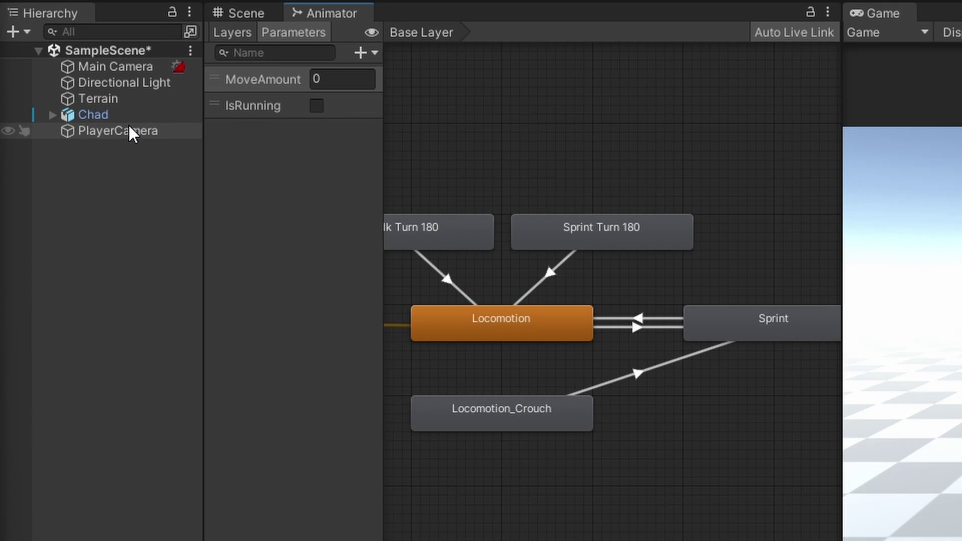
# Step: With Chad selected, play and trigger repeated arrow-key turns, then stop play mode
pyautogui.click(124, 116)
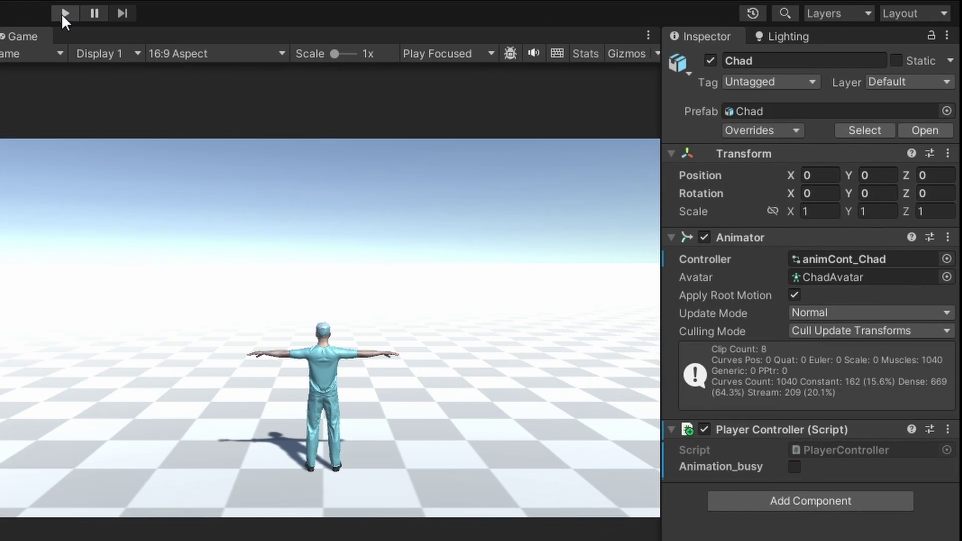
pyautogui.click(64, 12)
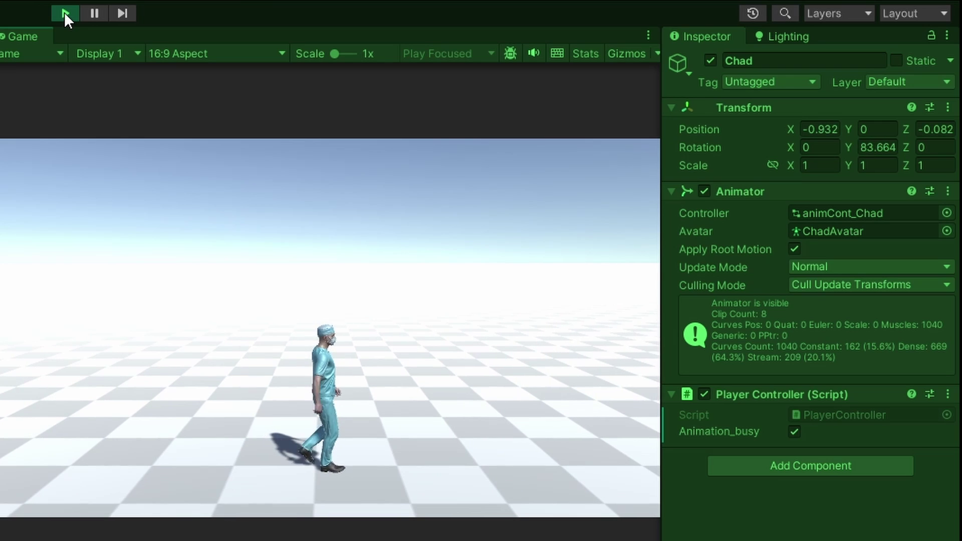
pyautogui.press('Left')
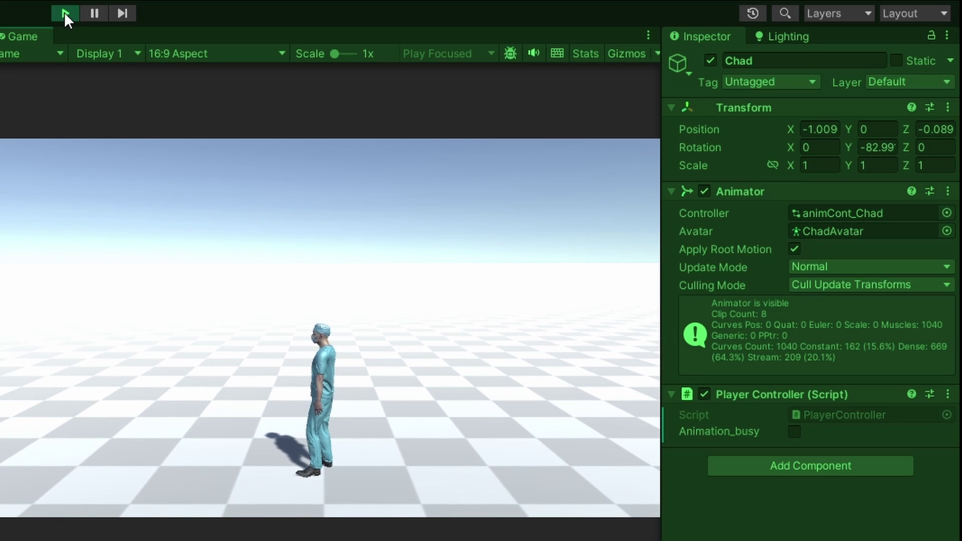
pyautogui.press('Right')
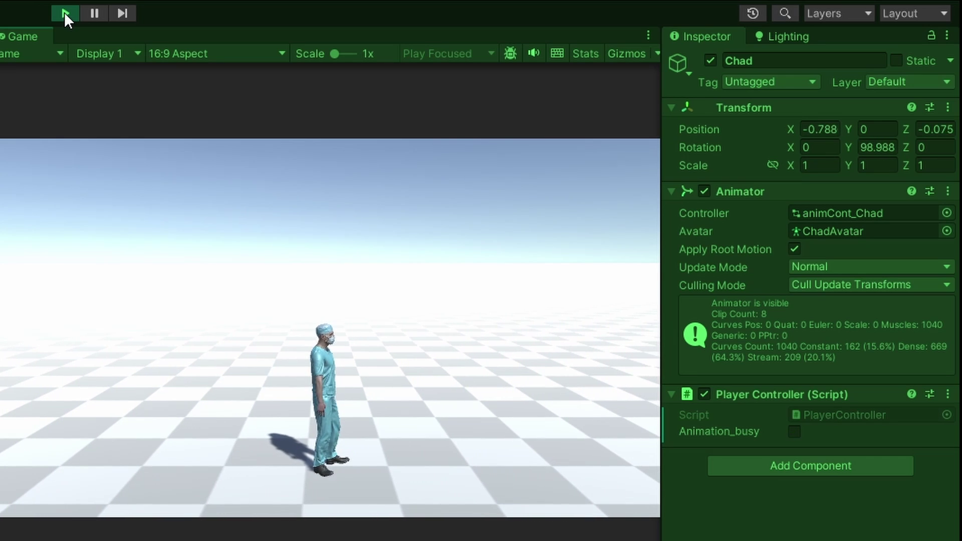
pyautogui.press('Left')
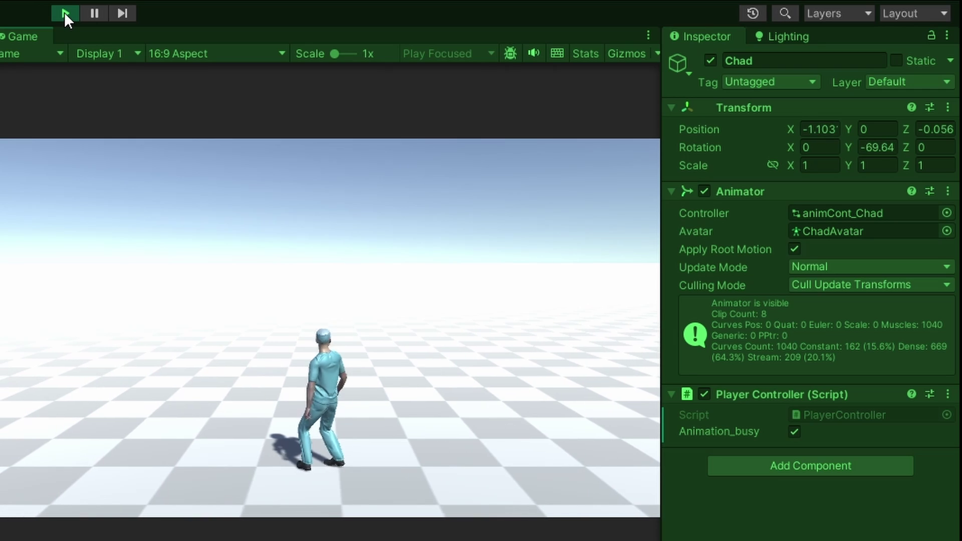
pyautogui.press('Right')
pyautogui.press('Left')
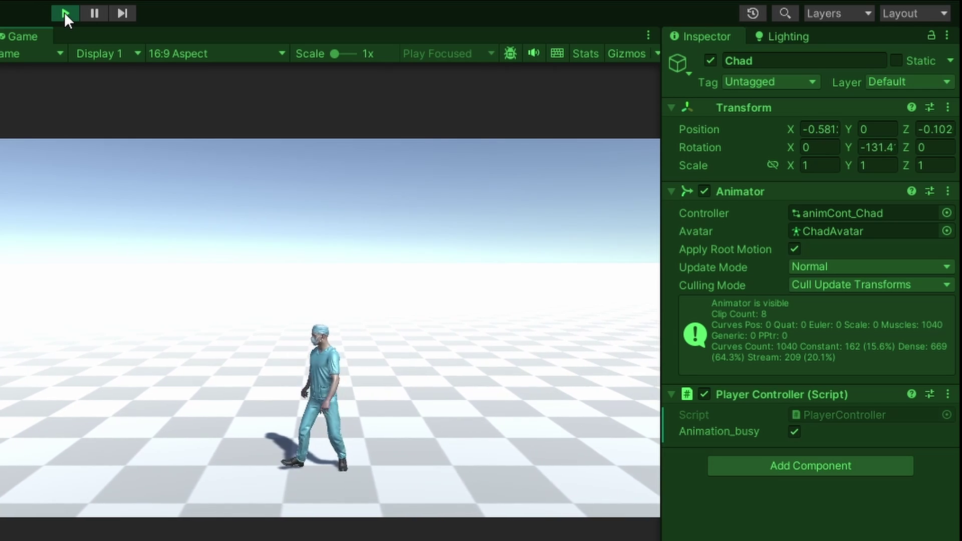
pyautogui.press('Up')
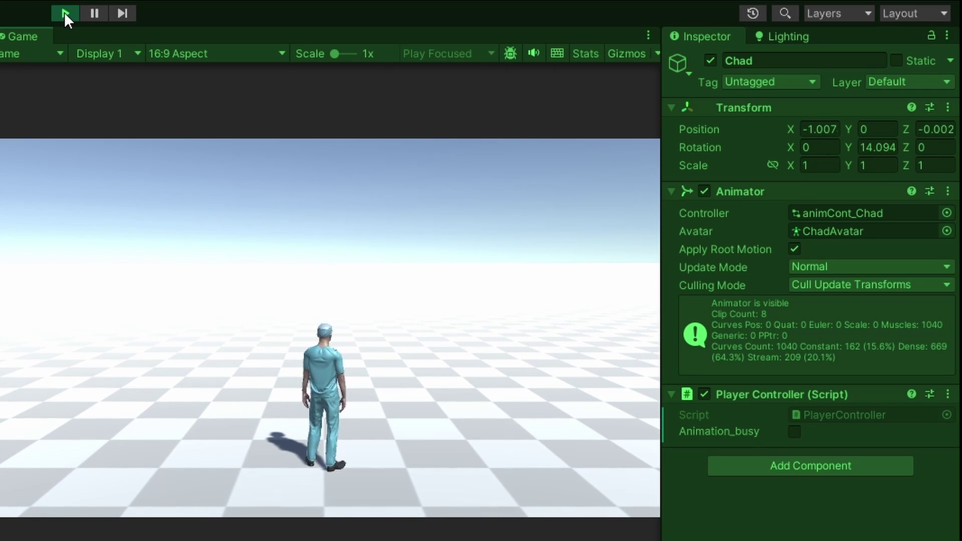
pyautogui.press('Right')
pyautogui.press('Down')
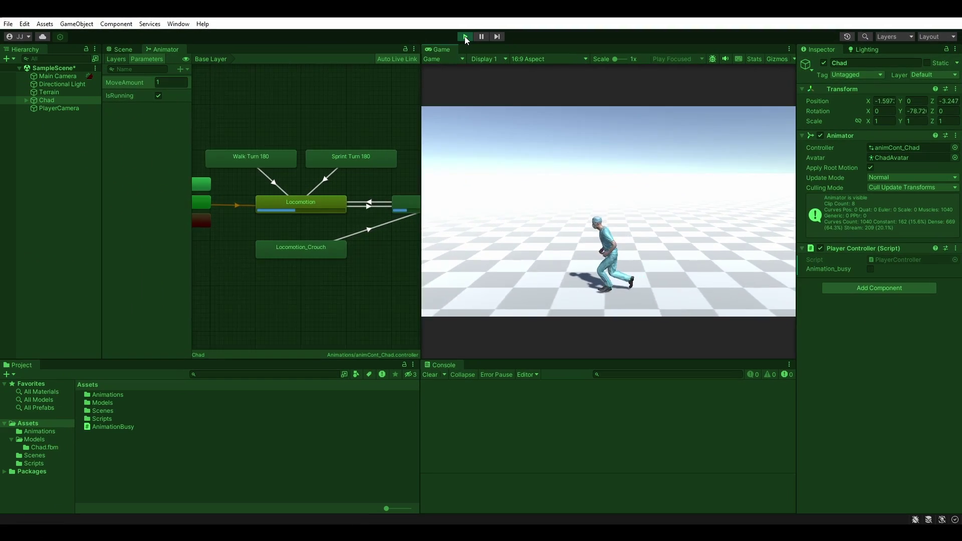
pyautogui.press('Up')
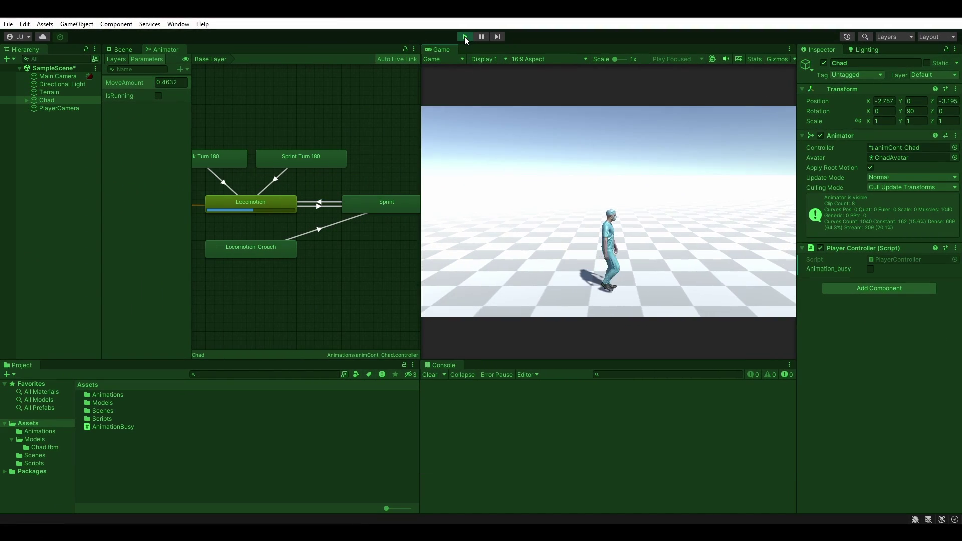
pyautogui.click(464, 37)
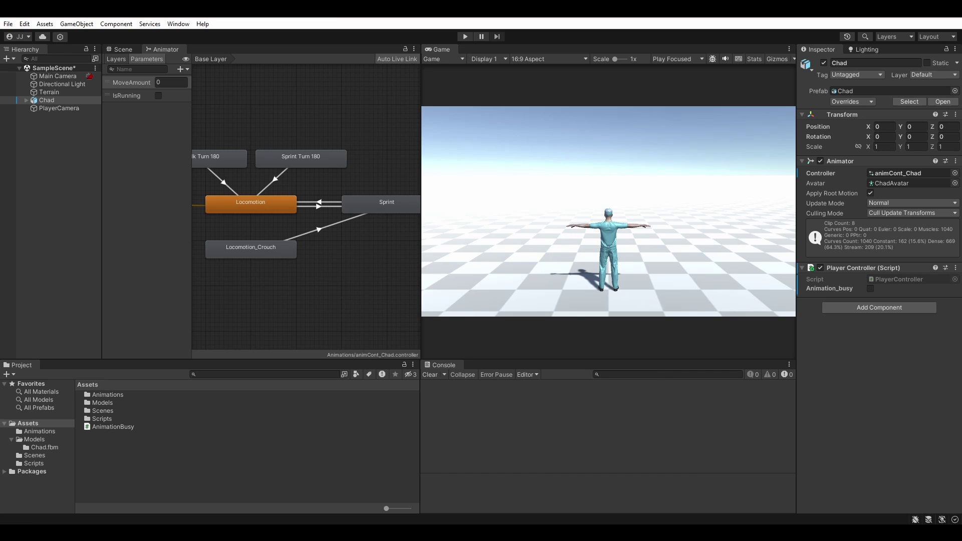
# Step: Add public Quaternion desired_rotation; below the animation_busy field in PlayerController.cs
pyautogui.hotkey('alt', 'Tab')
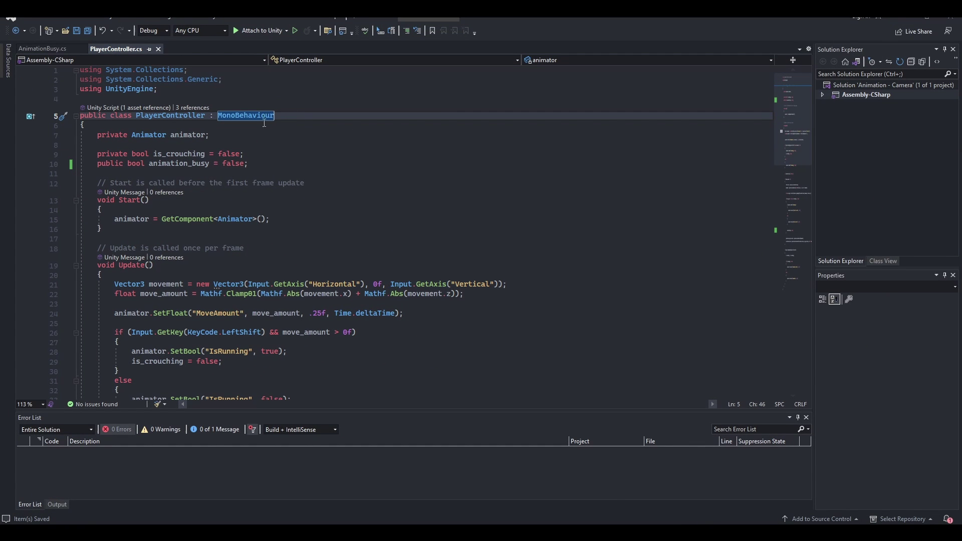
pyautogui.click(327, 160)
pyautogui.press('Return')
pyautogui.press('Return')
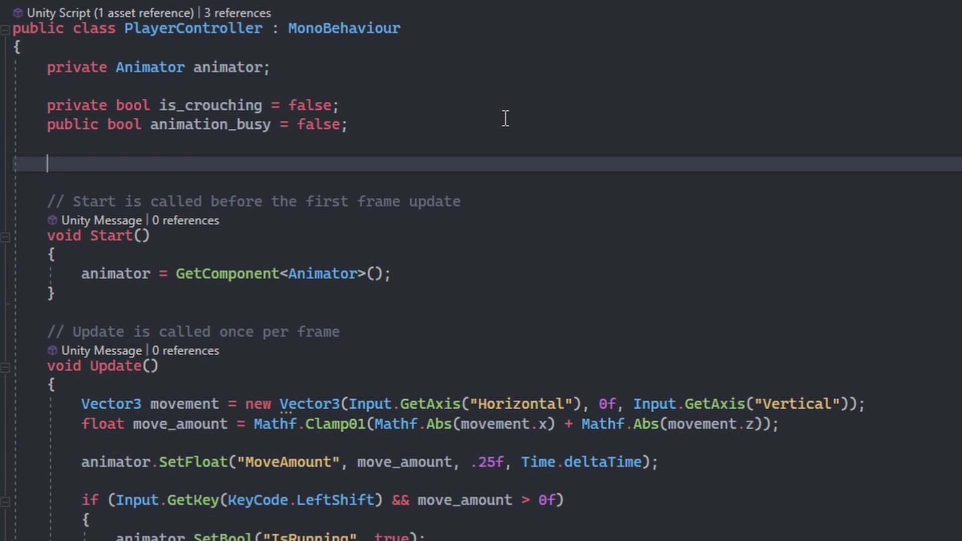
pyautogui.write('public Quat')
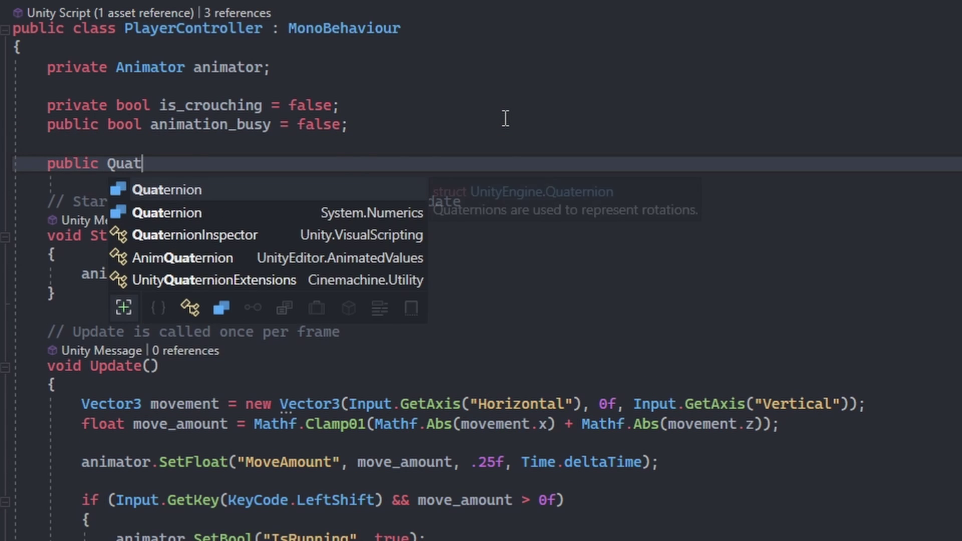
pyautogui.write('ernion desired')
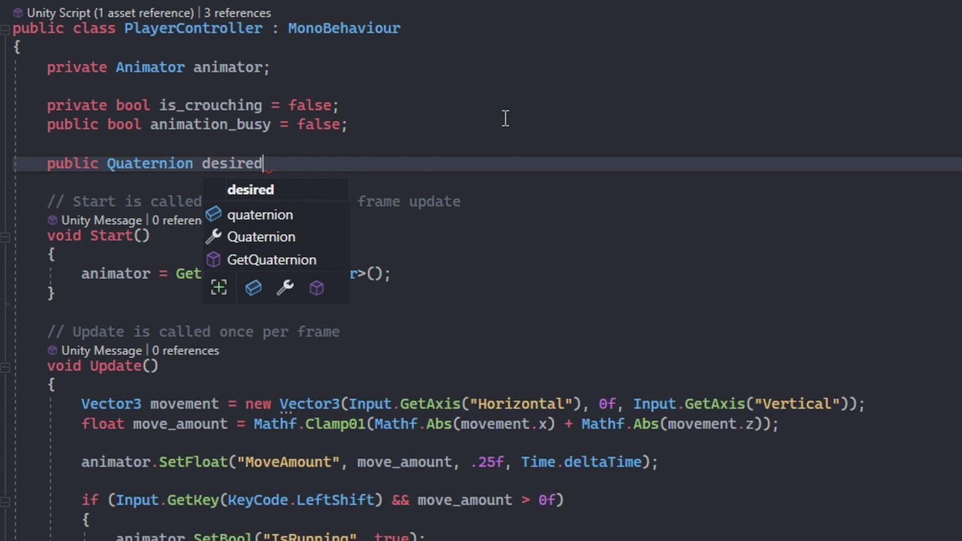
pyautogui.write('_rotation;')
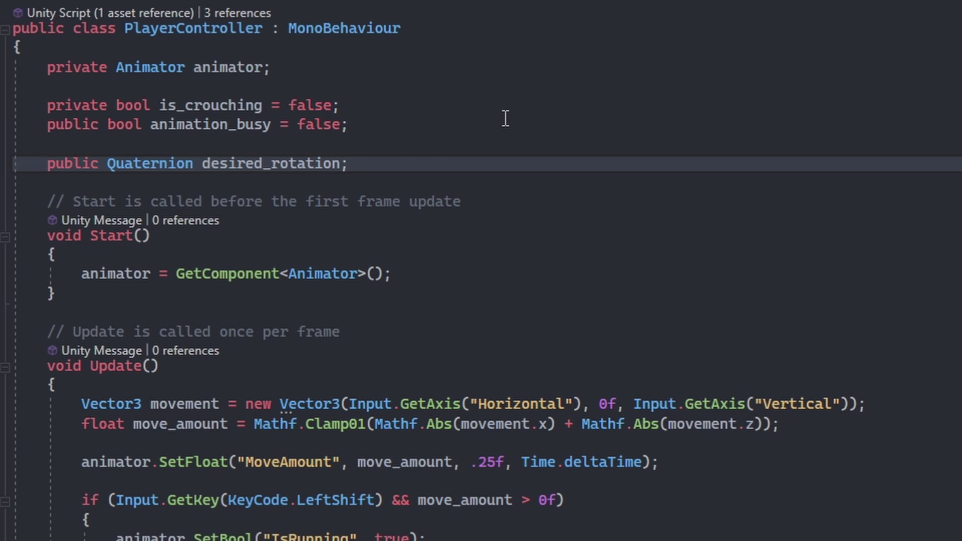
pyautogui.scroll(-7, 509, 114)
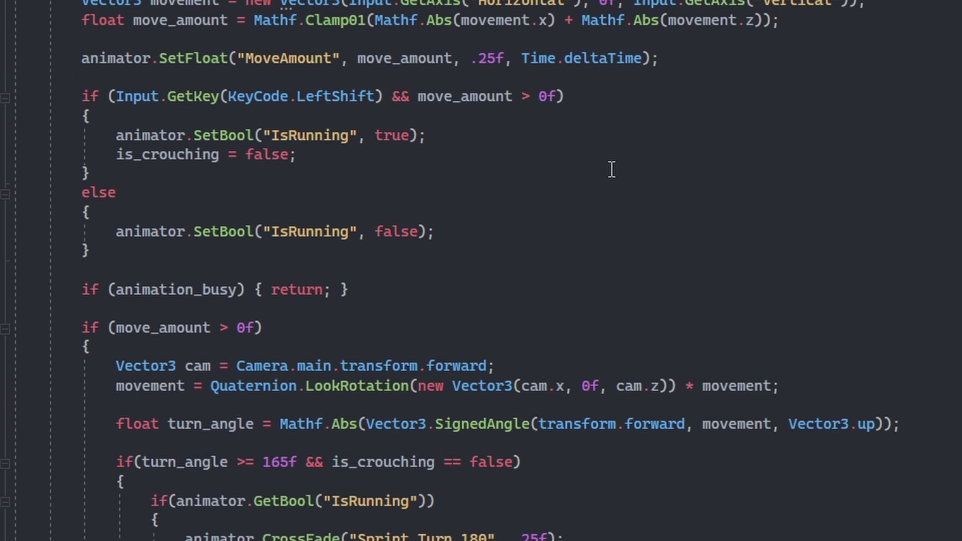
pyautogui.scroll(-3, 611, 168)
pyautogui.scroll(-2, 609, 170)
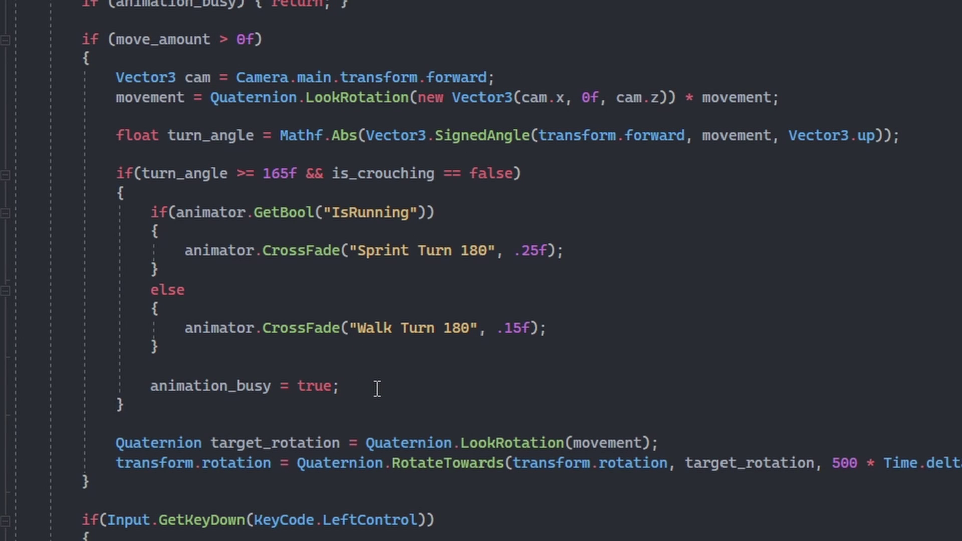
# Step: Replace animation_busy = true with Vector3 anim_rotation = animator.rootRotation.eulerAngles
pyautogui.moveTo(376, 388); pyautogui.dragTo(154, 388)
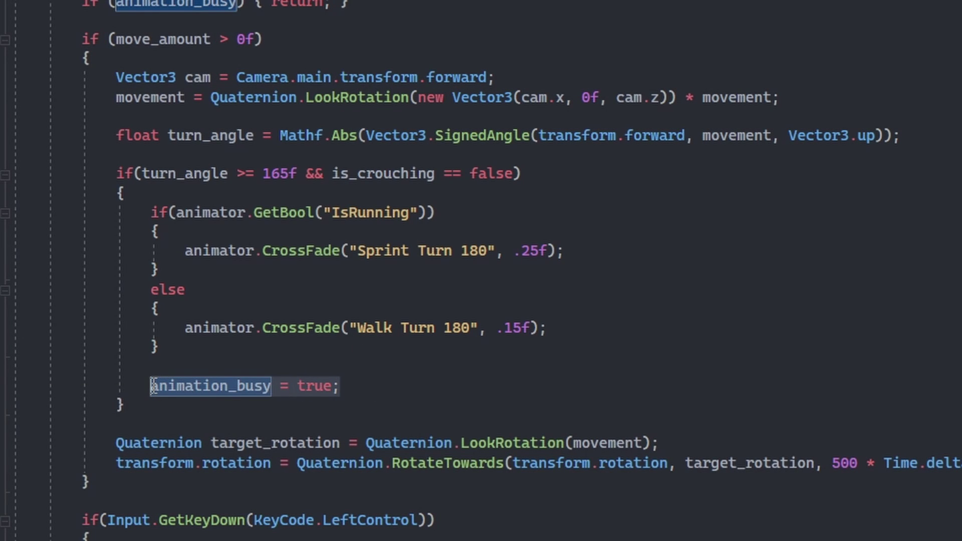
pyautogui.press('BackSpace')
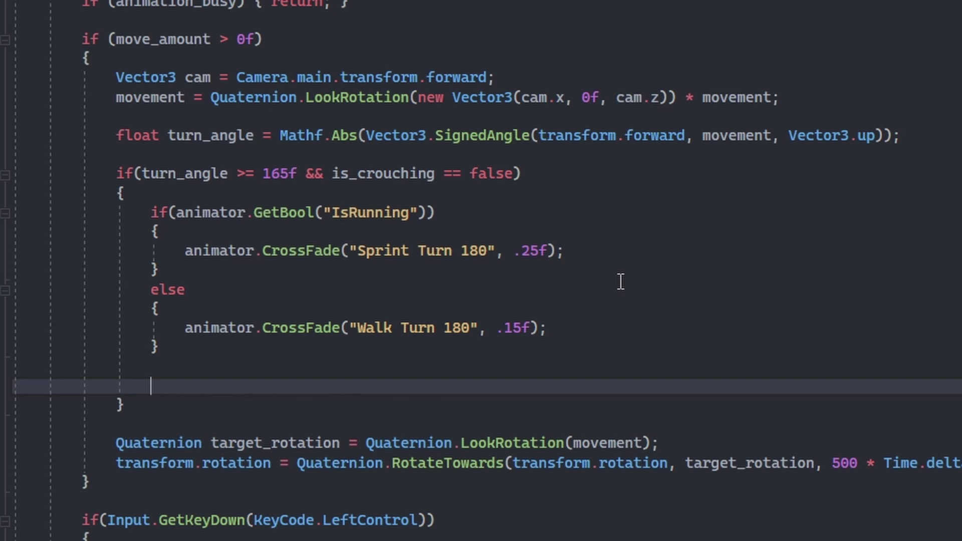
pyautogui.write('Vec3')
pyautogui.press('Tab')
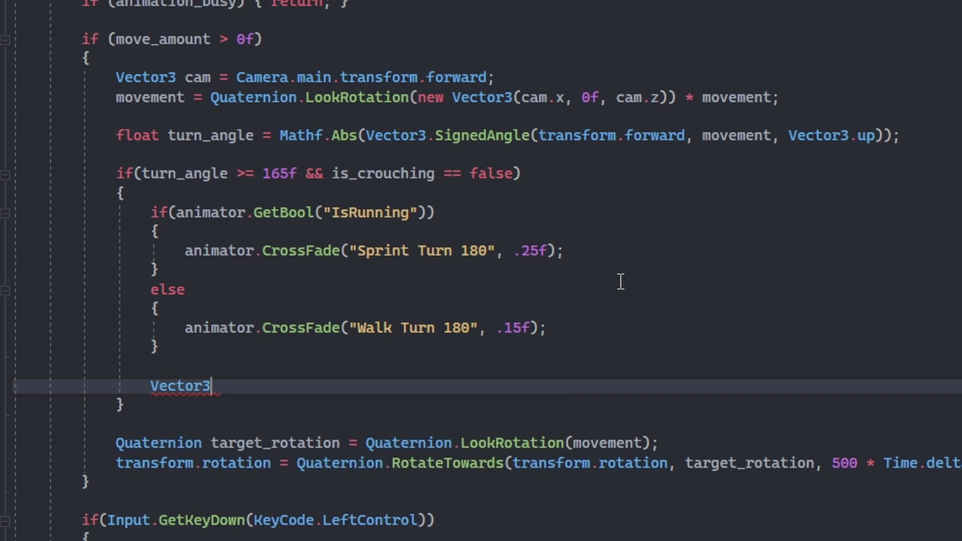
pyautogui.write(' anim_rota')
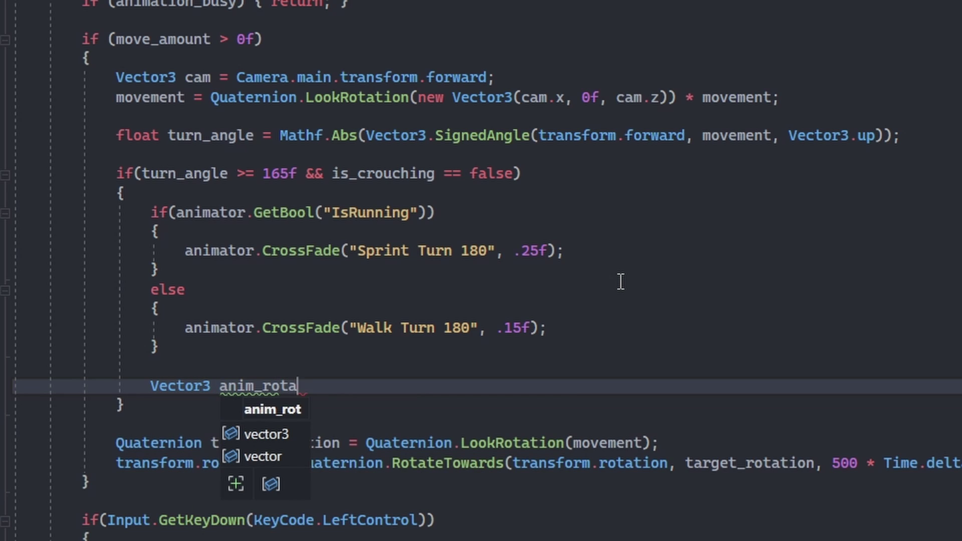
pyautogui.write('tion = anim')
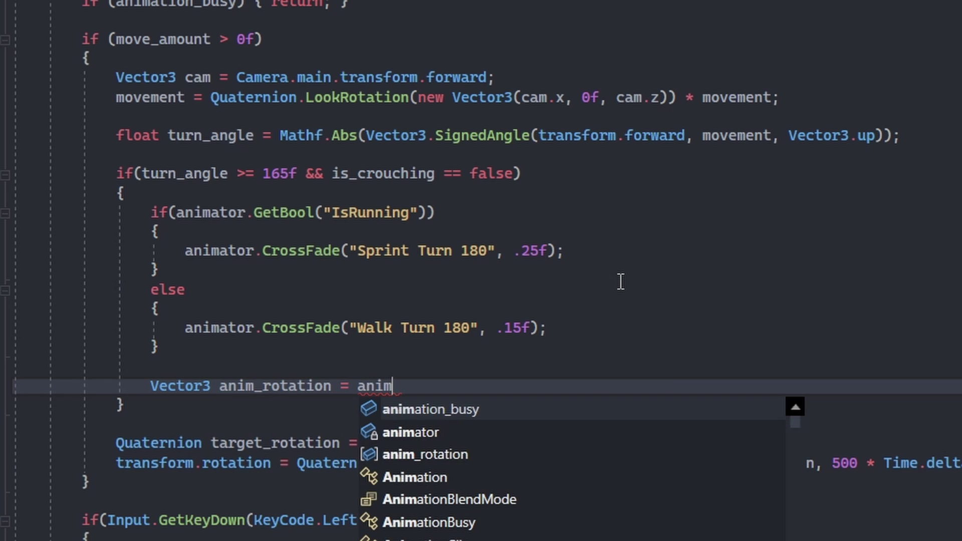
pyautogui.write('ator.roo')
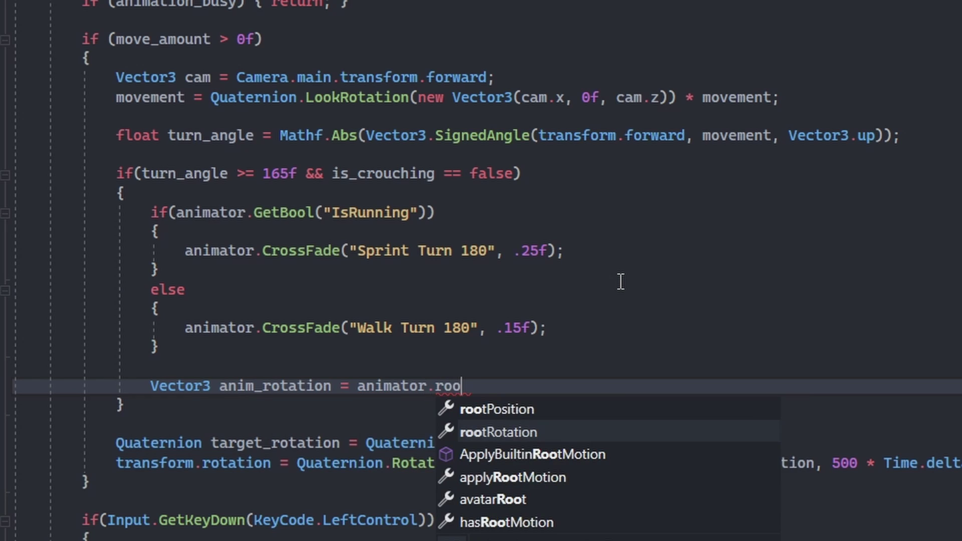
pyautogui.write('t')
pyautogui.press('Tab')
pyautogui.write('.')
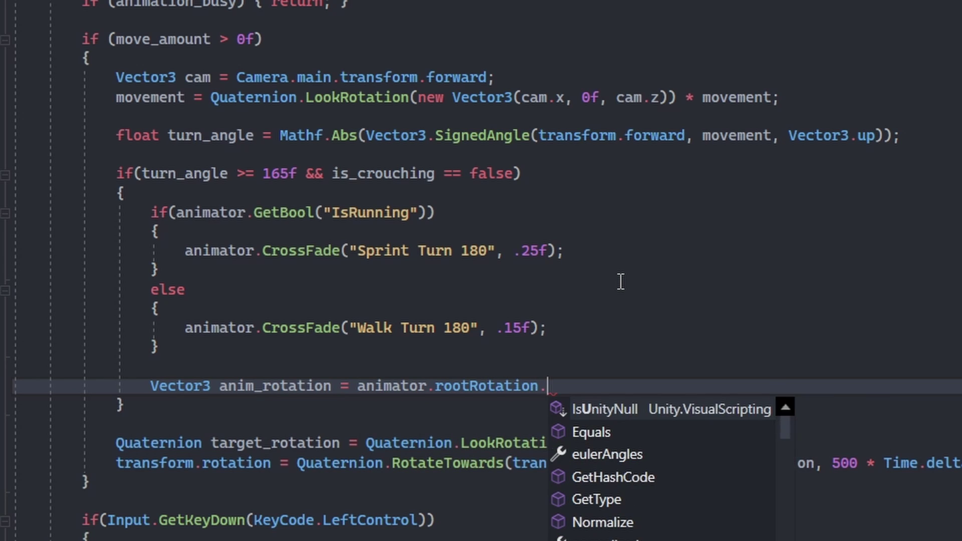
pyautogui.write('eul')
pyautogui.press('Tab')
pyautogui.write(';')
# Step: Set desired_rotation to Quaternion.Euler of anim_rotation's x, y turned 180°, and z
pyautogui.press('Return')
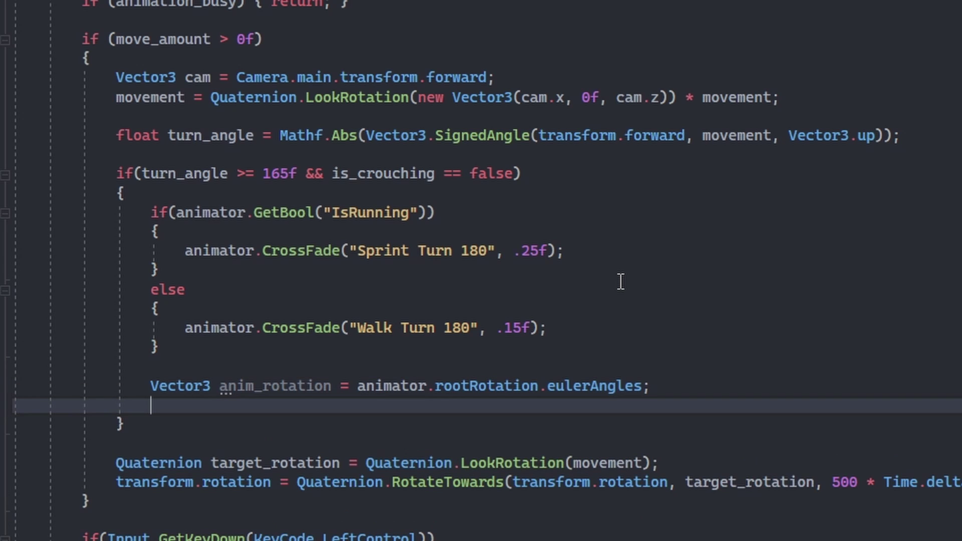
pyautogui.write('desired_rotation')
pyautogui.write('= Qua')
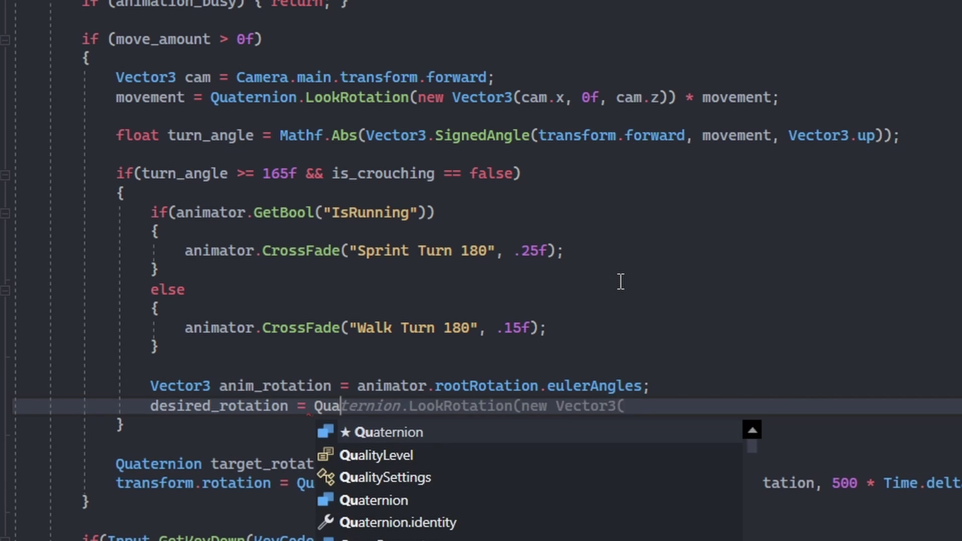
pyautogui.press('Tab')
pyautogui.write('.Euler(new')
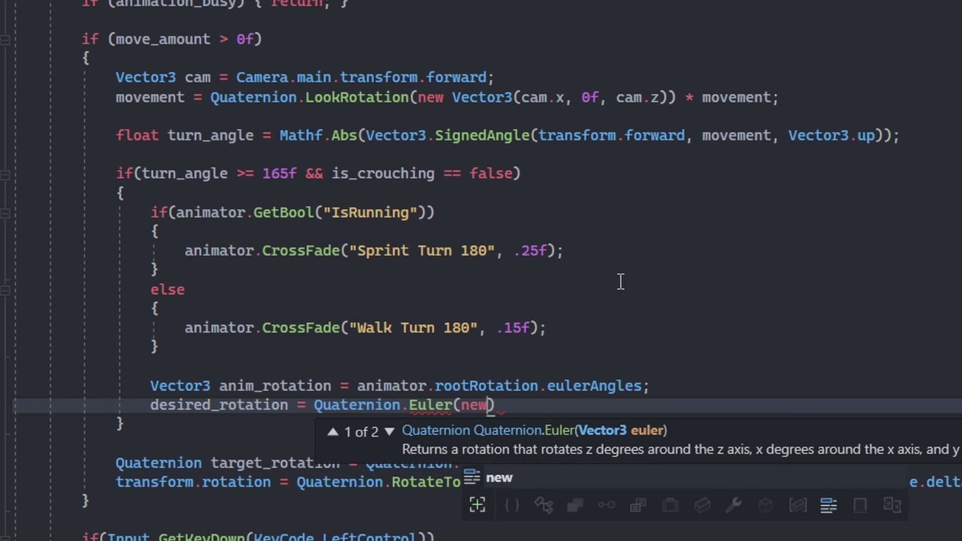
pyautogui.write(' Ve3')
pyautogui.press('Tab')
pyautogui.write('(')
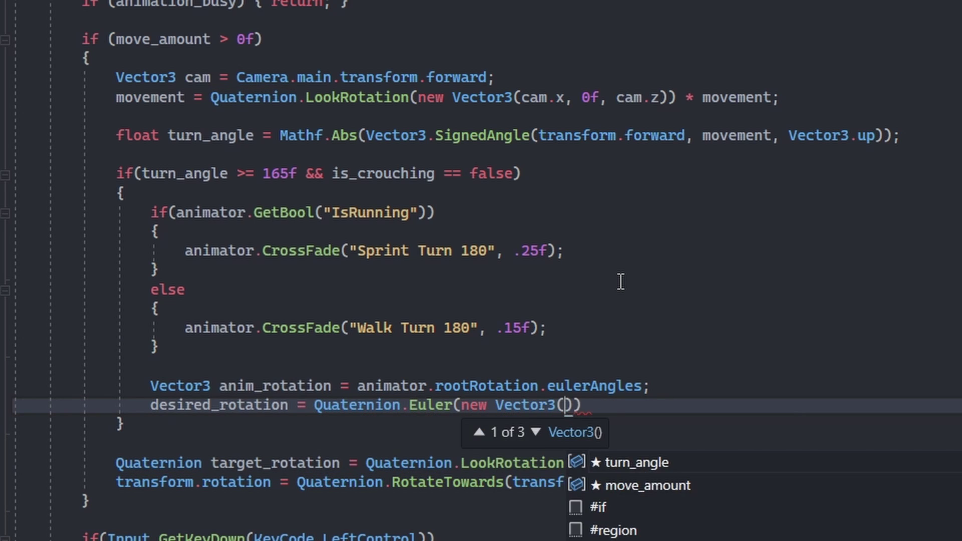
pyautogui.write('anim_rot')
pyautogui.press('Tab')
pyautogui.write('.x,')
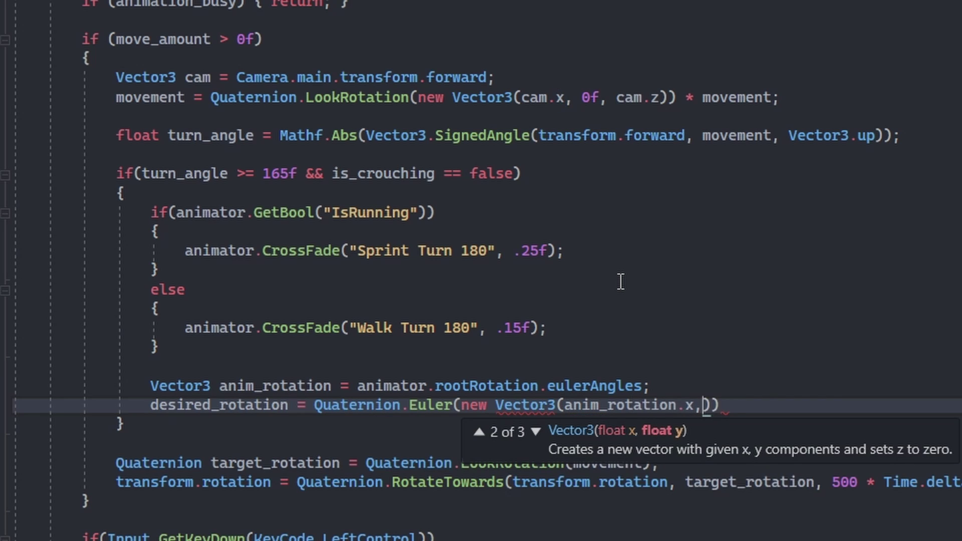
pyautogui.write(' anim_rot')
pyautogui.press('Tab')
pyautogui.write('.')
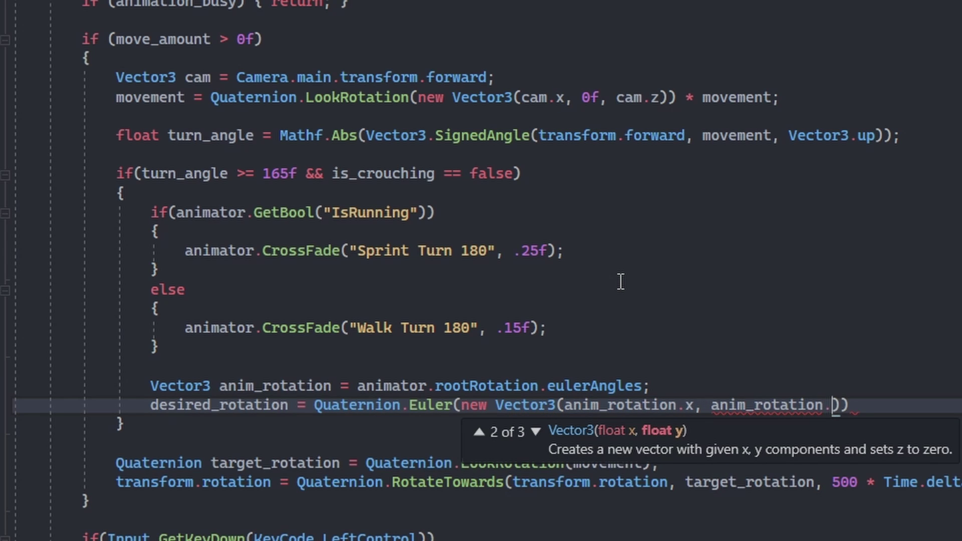
pyautogui.write('y')
pyautogui.write(' + 180')
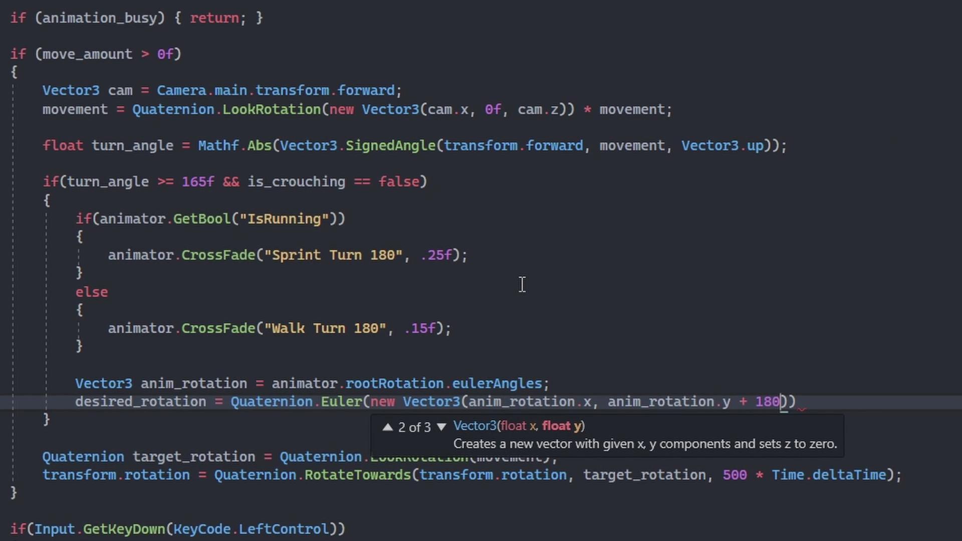
pyautogui.write(', anim')
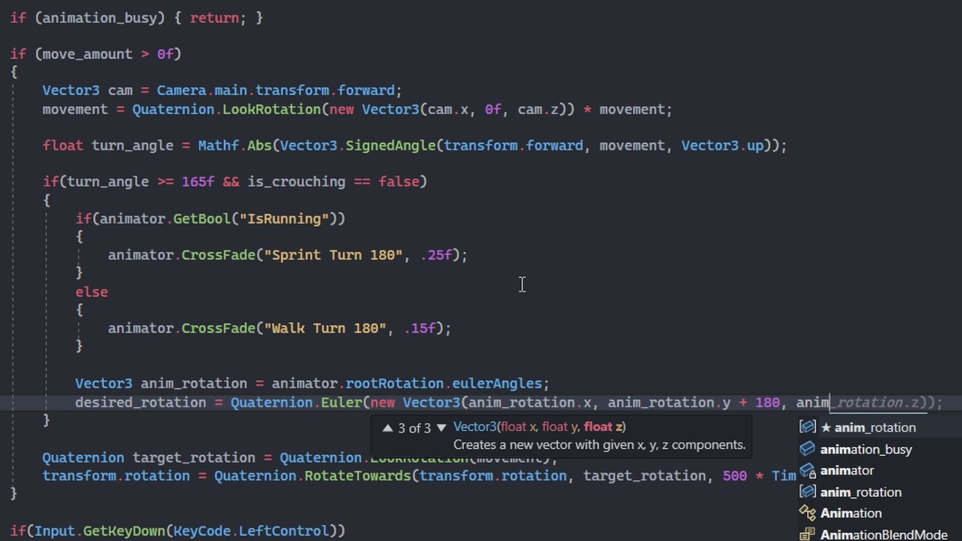
pyautogui.press('Tab')
pyautogui.press('Tab')
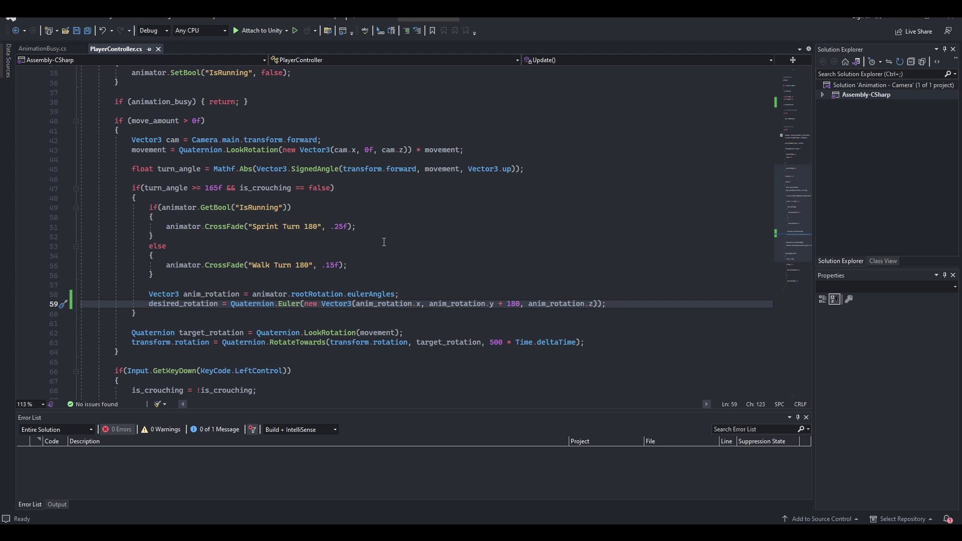
# Step: Uncomment the OnStateUpdate method in AnimationBusy.cs
pyautogui.click(51, 48)
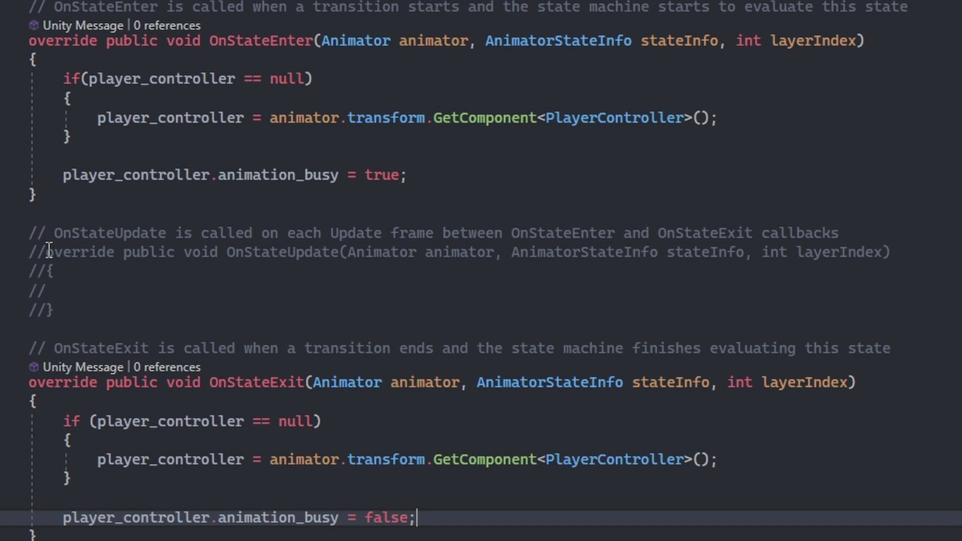
pyautogui.click(47, 252)
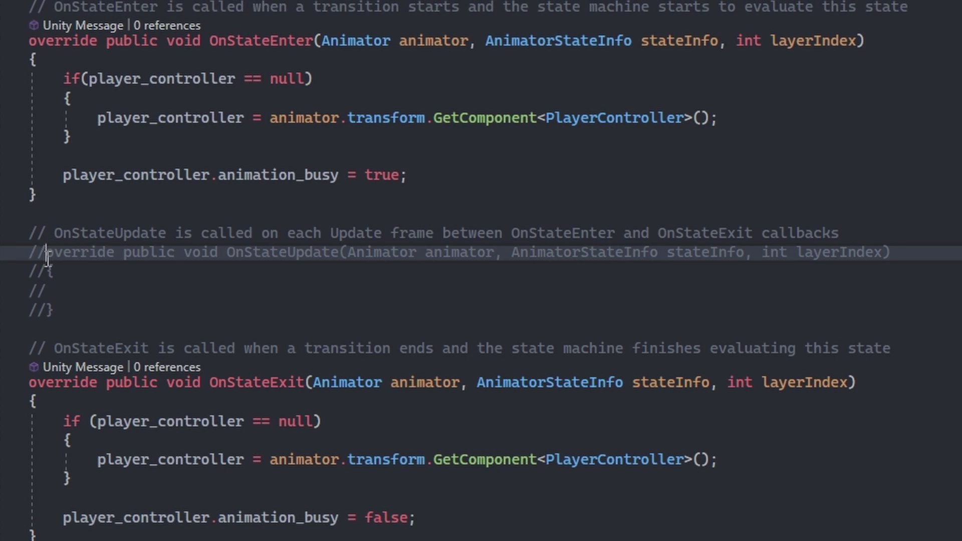
pyautogui.press('BackSpace')
pyautogui.press('BackSpace')
pyautogui.click(45, 271)
pyautogui.press('BackSpace')
pyautogui.press('BackSpace')
pyautogui.click(47, 291)
pyautogui.press('BackSpace')
pyautogui.press('BackSpace')
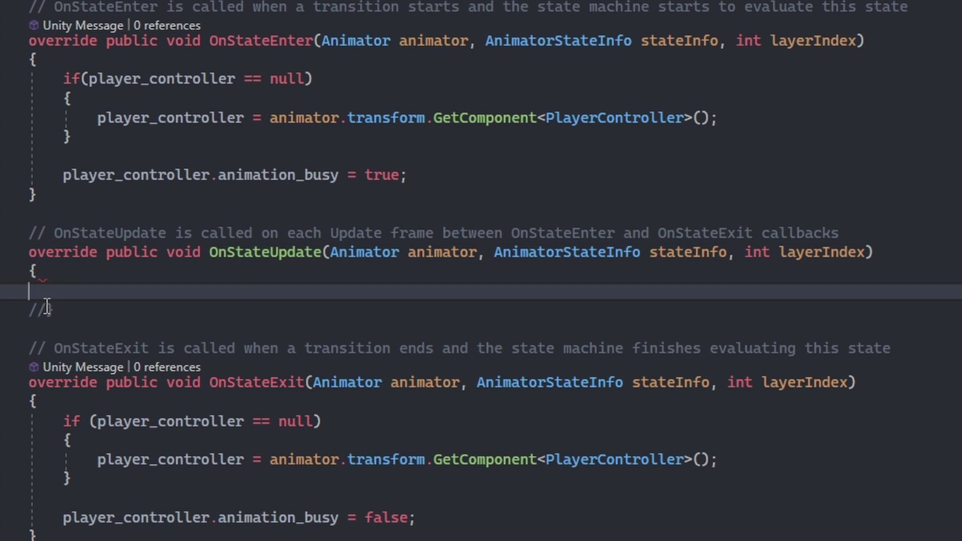
pyautogui.click(46, 310)
pyautogui.press('BackSpace')
pyautogui.press('BackSpace')
# Step: Add float current_time = stateInfo.normalizedTime * stateInfo.length; inside OnStateUpdate
pyautogui.click(75, 286)
pyautogui.write('float c')
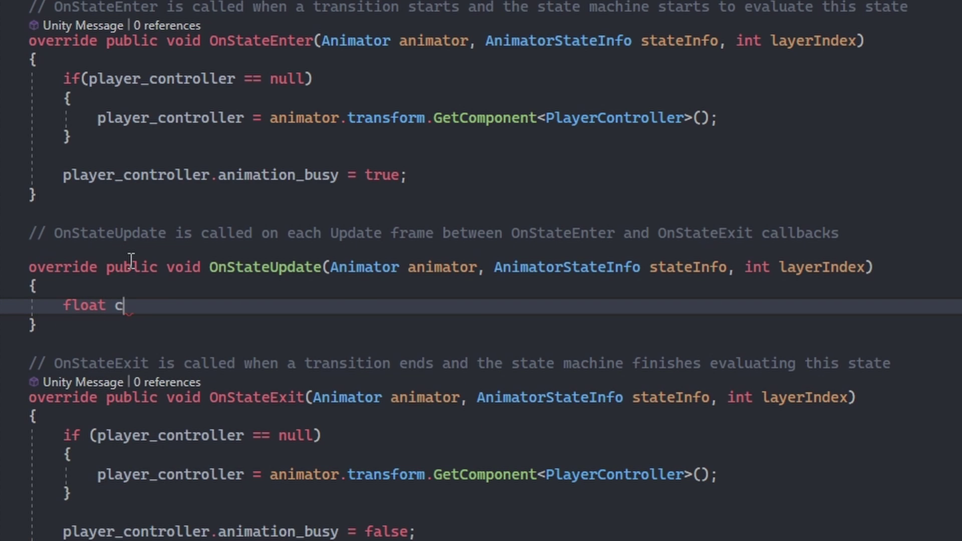
pyautogui.write('urrent_time')
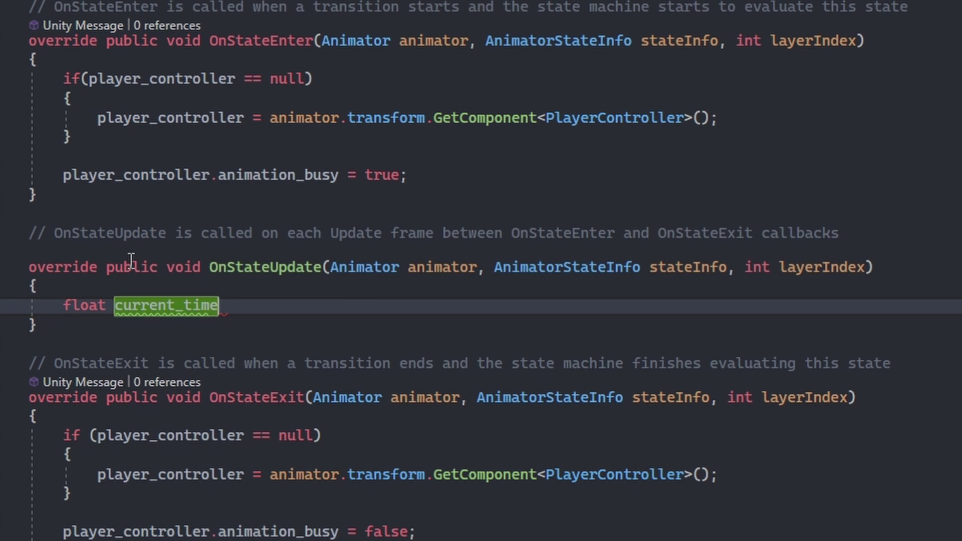
pyautogui.write(' =statein')
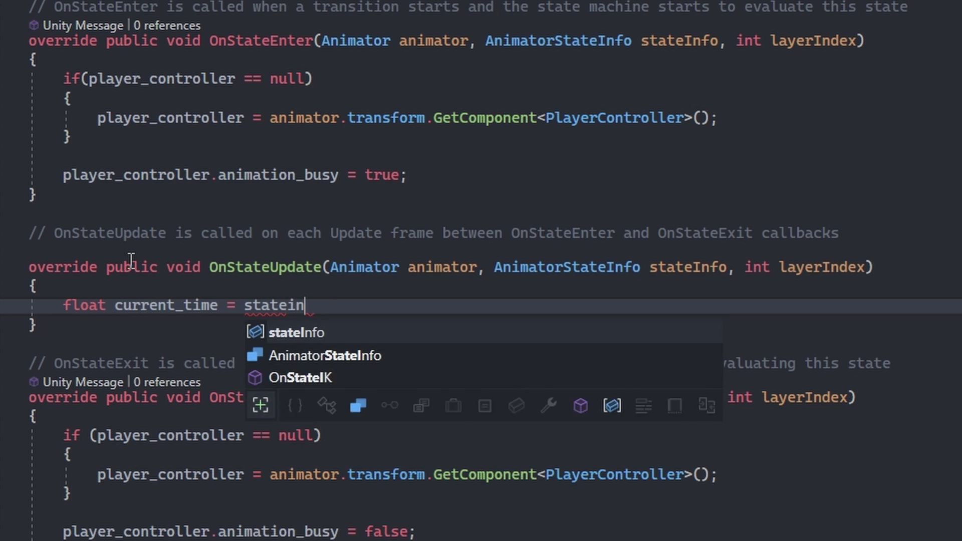
pyautogui.write('fo.n')
pyautogui.press('Tab')
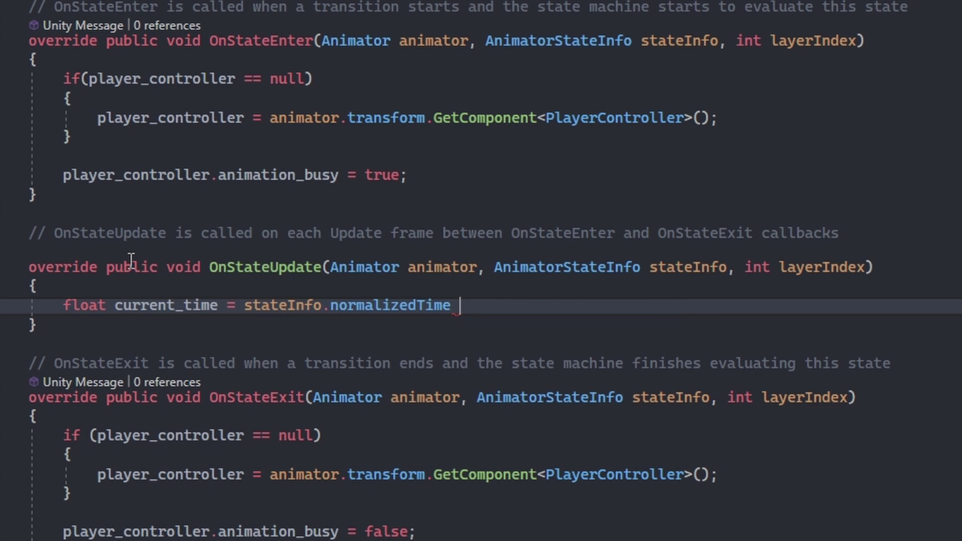
pyautogui.write('* state')
pyautogui.press('Tab')
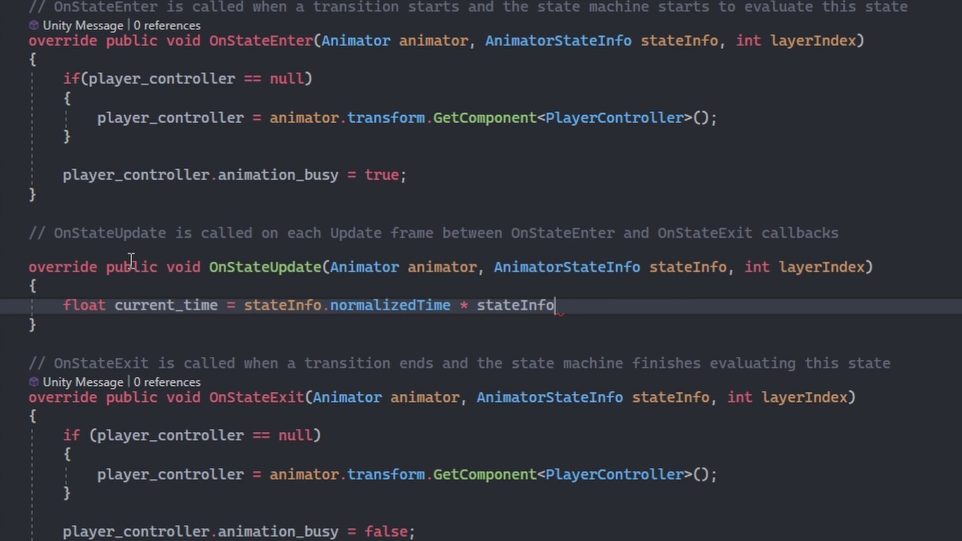
pyautogui.write('.l')
pyautogui.press('Tab')
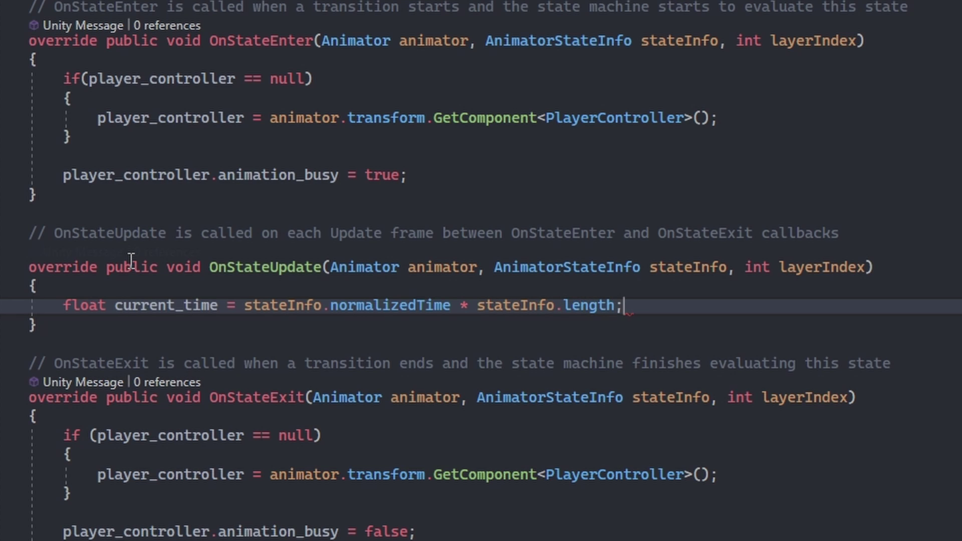
# Step: Add the condition if (current_time > .5f && animator.IsInTransition(0)) below current_time
pyautogui.press('Return')
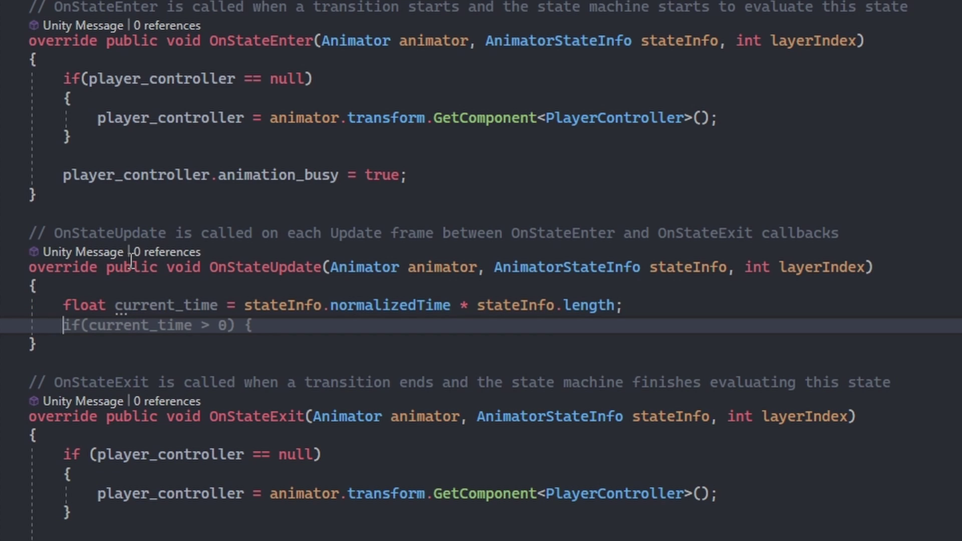
pyautogui.write('if(cur')
pyautogui.press('Tab')
pyautogui.write('> ')
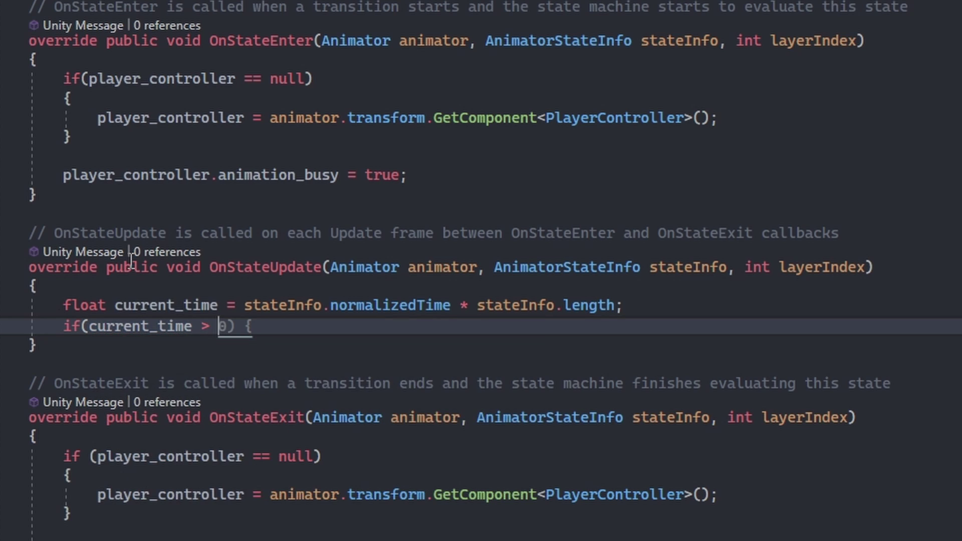
pyautogui.write('.5f')
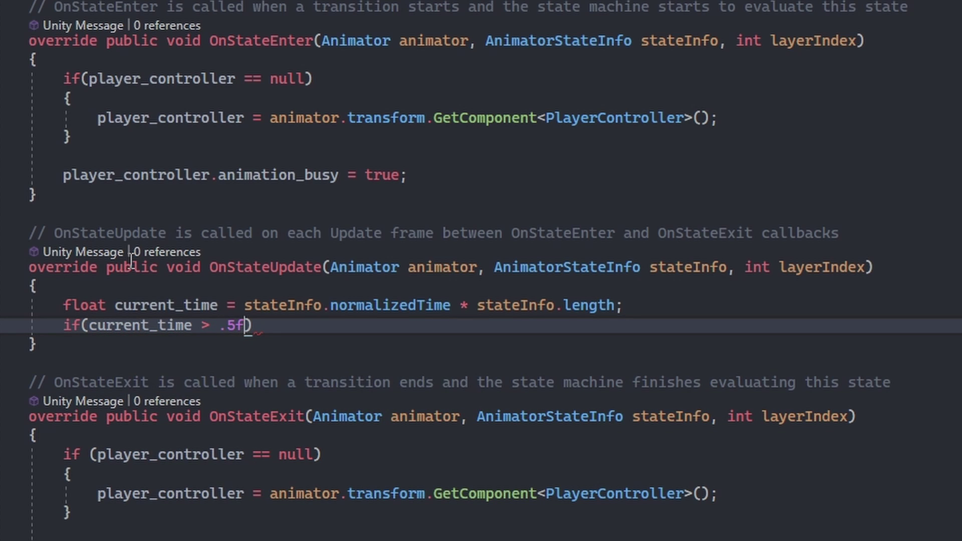
pyautogui.write(' && animator.')
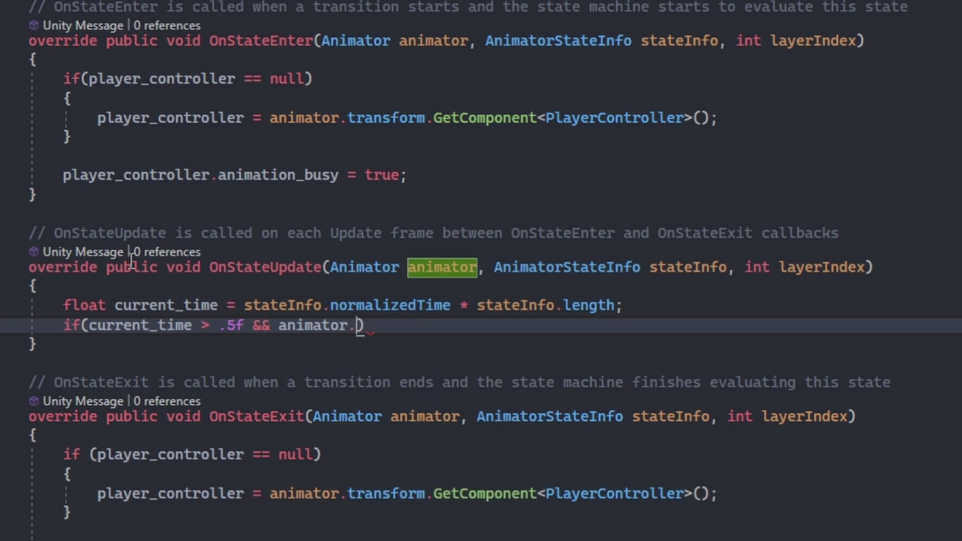
pyautogui.write('Is')
pyautogui.press('Tab')
pyautogui.write('(')
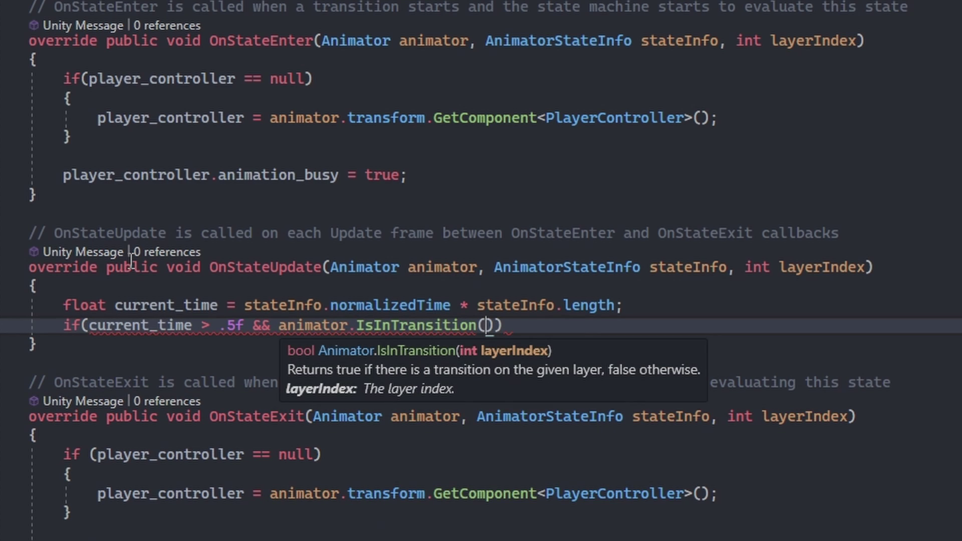
pyautogui.write('0))')
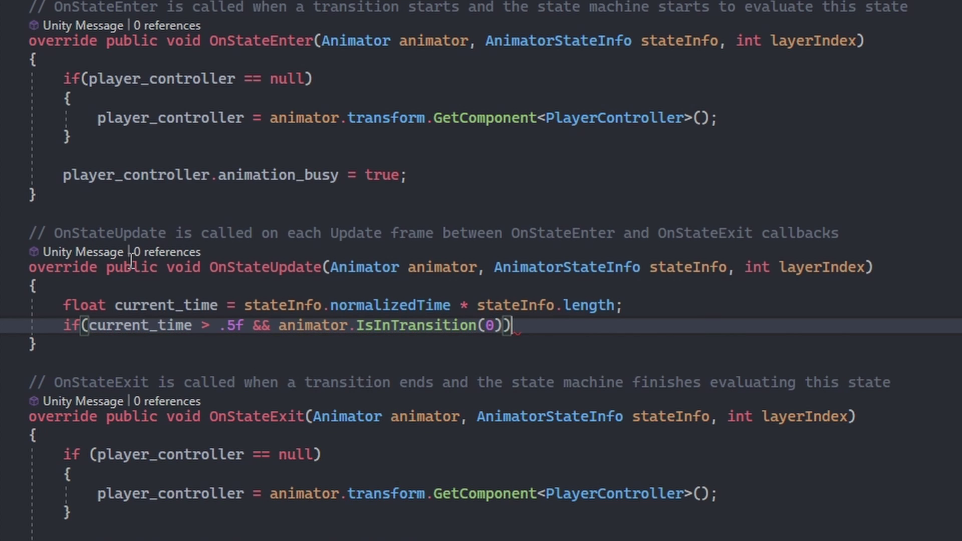
pyautogui.press('Return')
pyautogui.write('{ }')
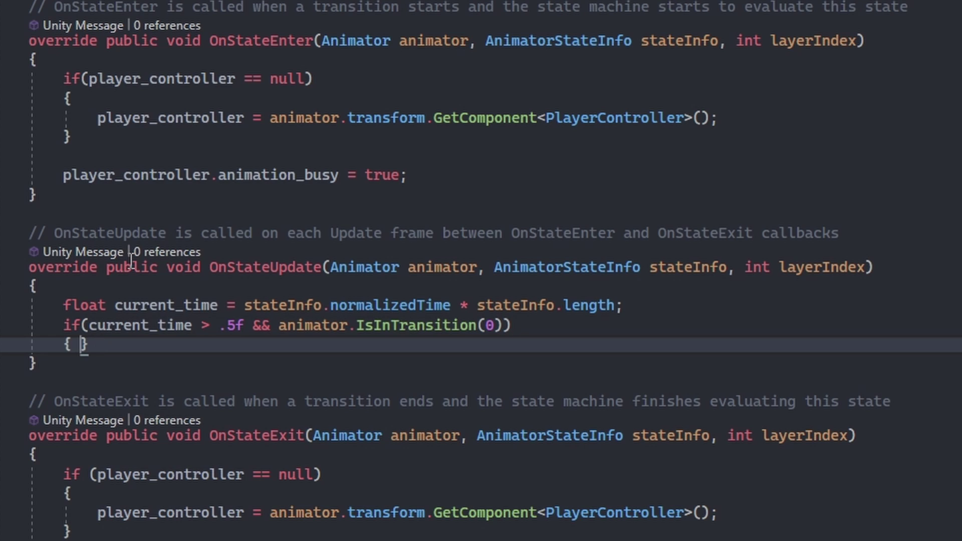
# Step: Inside the if block, set animator.rootRotation to player_controller.desired_rotation
pyautogui.press('Return')
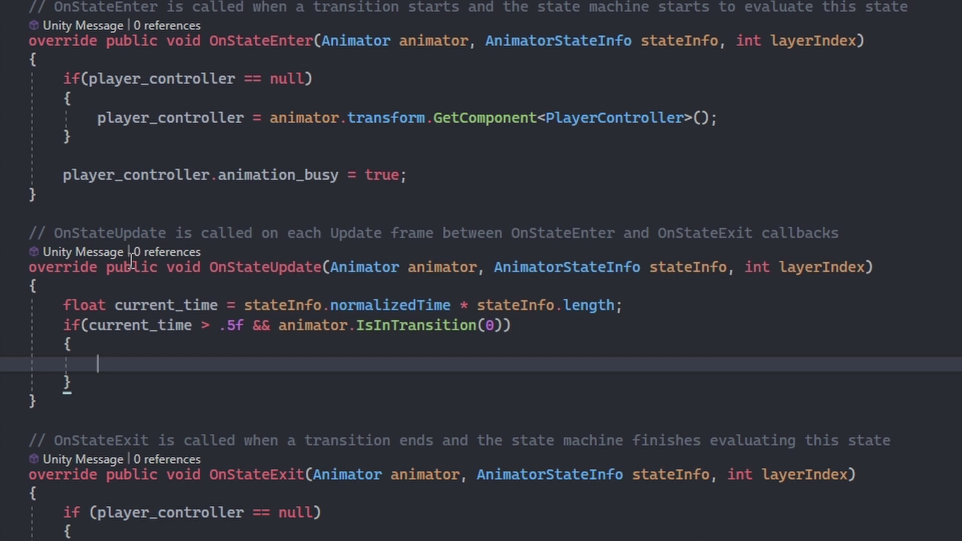
pyautogui.write('anim')
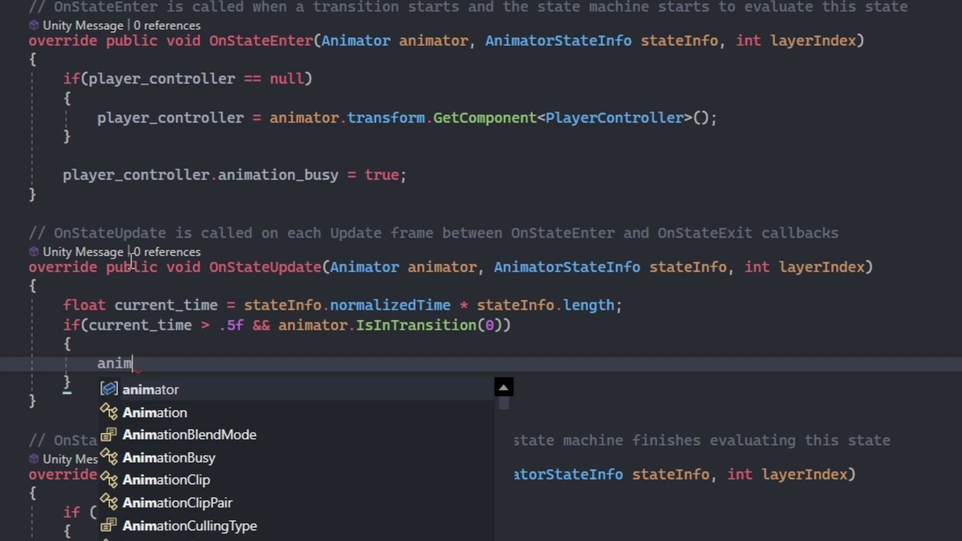
pyautogui.write('ator.rootr')
pyautogui.press('Tab')
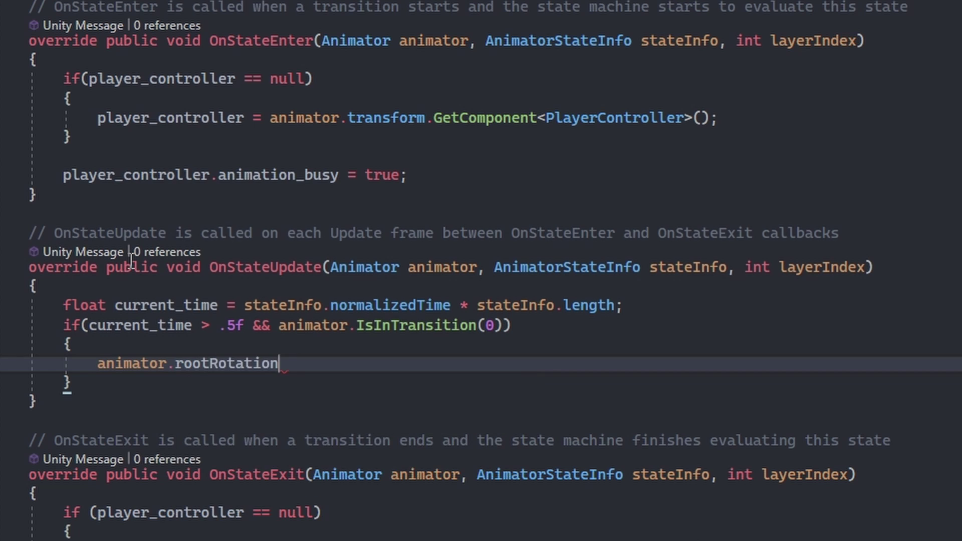
pyautogui.write(' = player_')
pyautogui.press('Tab')
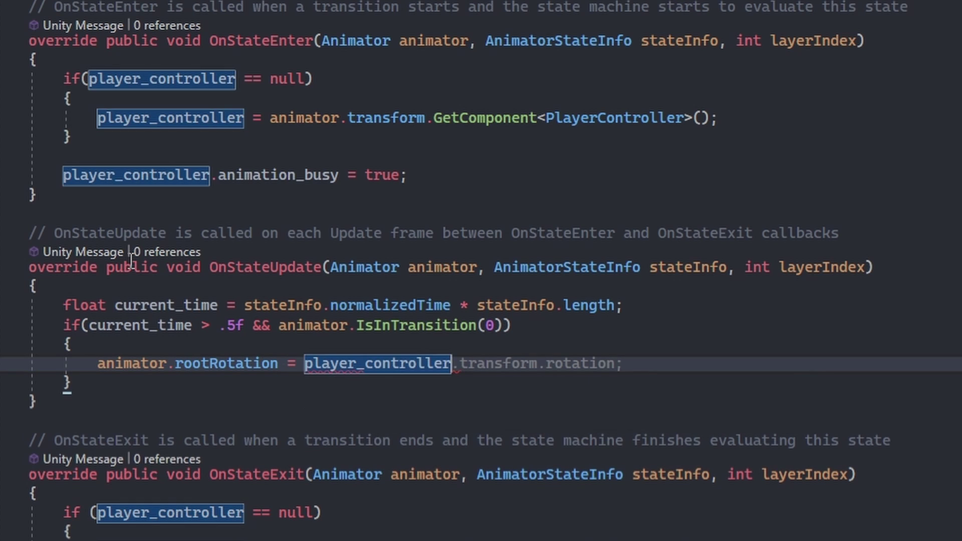
pyautogui.write('.de')
pyautogui.press('Tab')
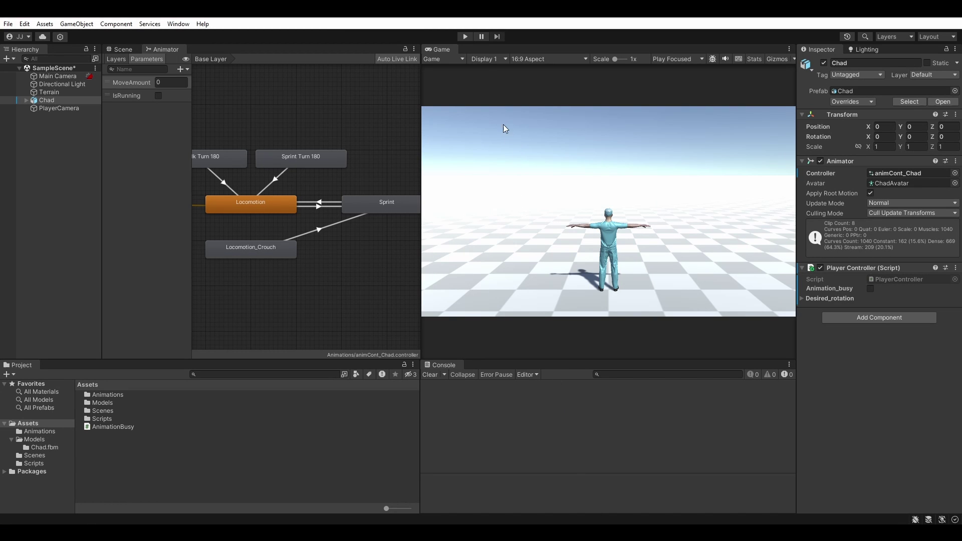
# Step: Enter Play mode and quick-turn Chad up, right, left and down while watching Rotation Y
pyautogui.click(465, 39)
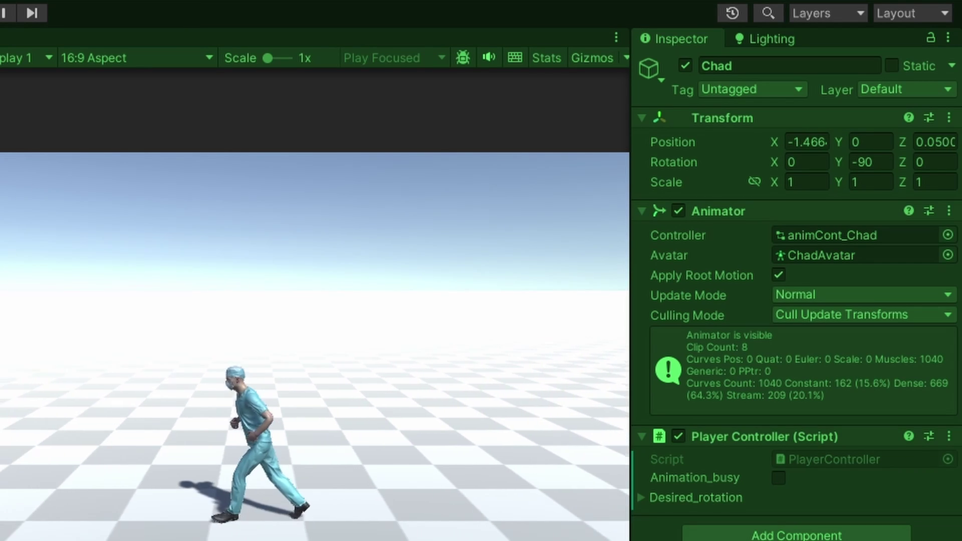
pyautogui.press('Up')
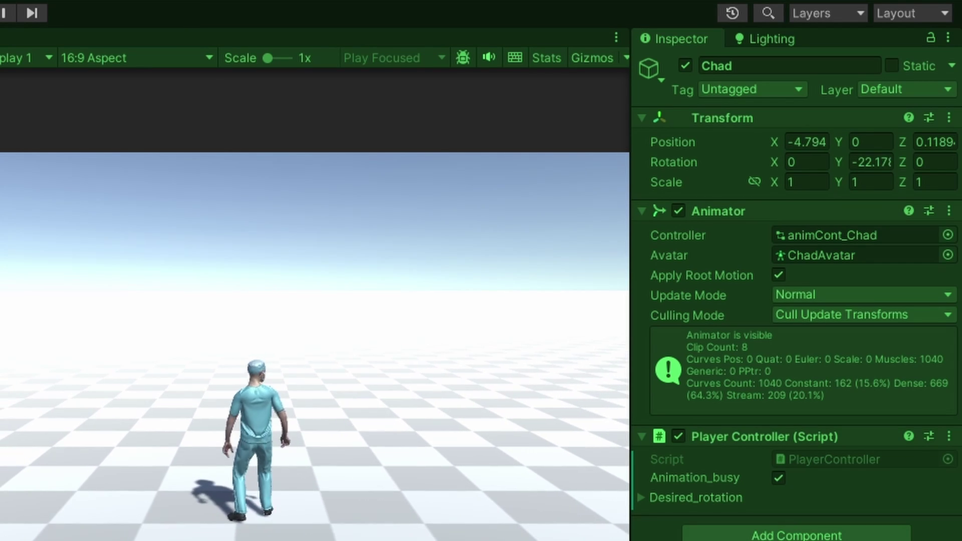
pyautogui.press('Right')
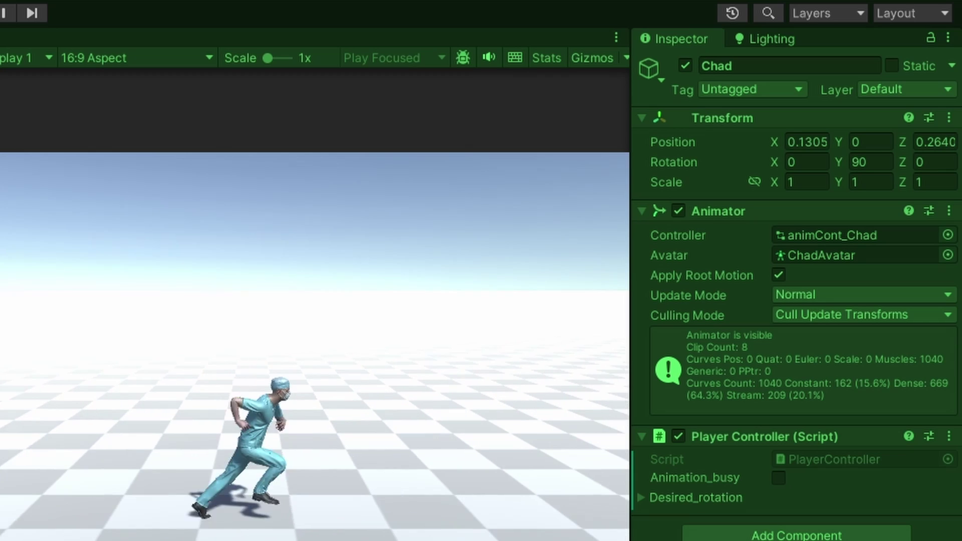
pyautogui.press('Left')
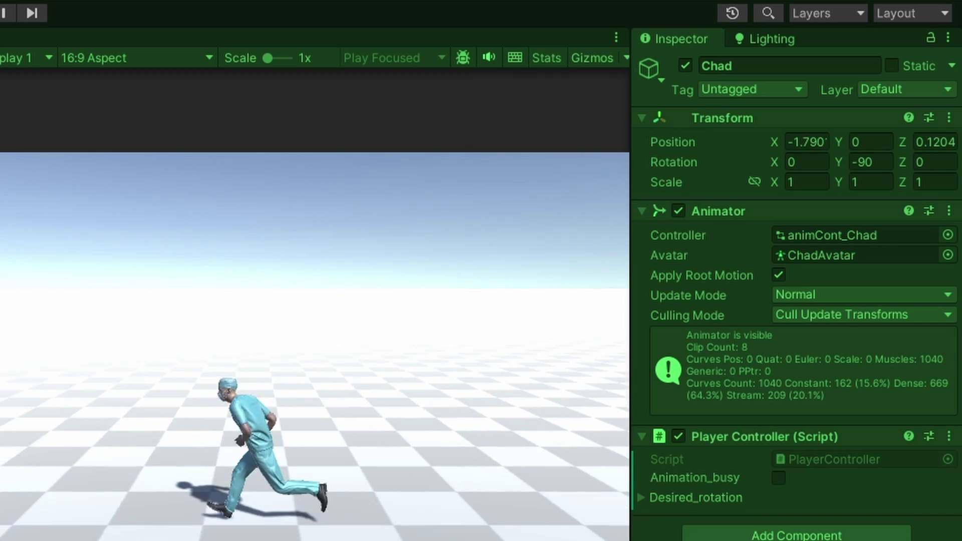
pyautogui.press('Right')
pyautogui.press('Down')
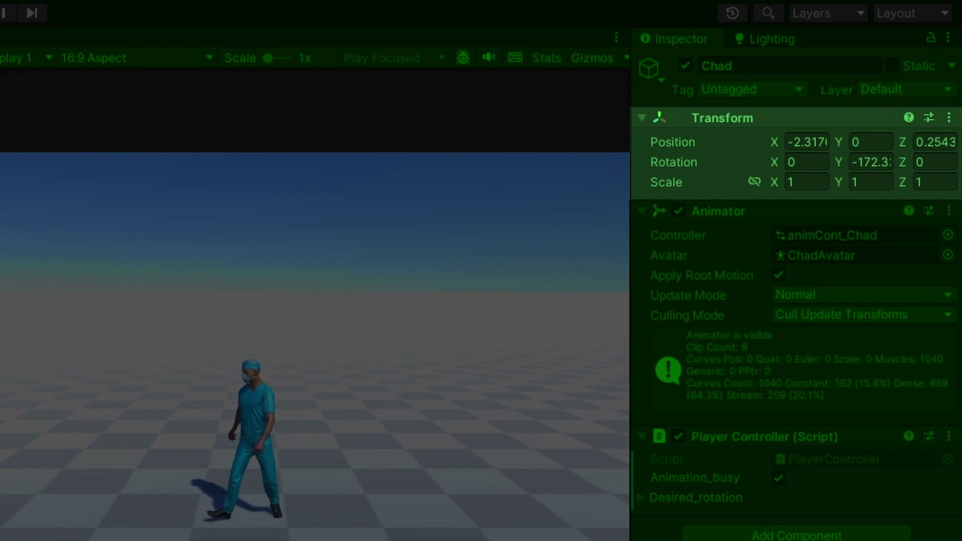
pyautogui.press('Left')
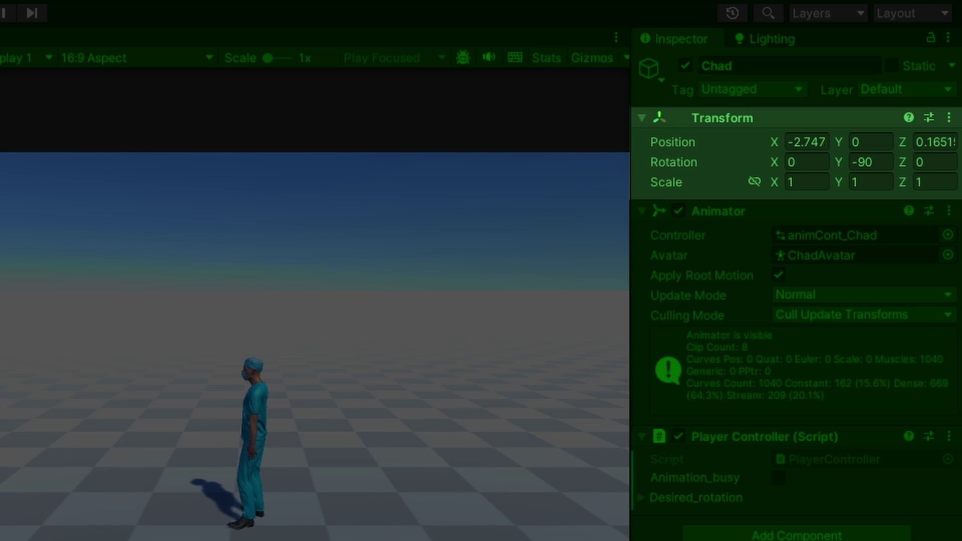
# Step: Walk Chad right, sprint him left with Shift, then trigger 180-degree sprint turns back right
pyautogui.press('Right')
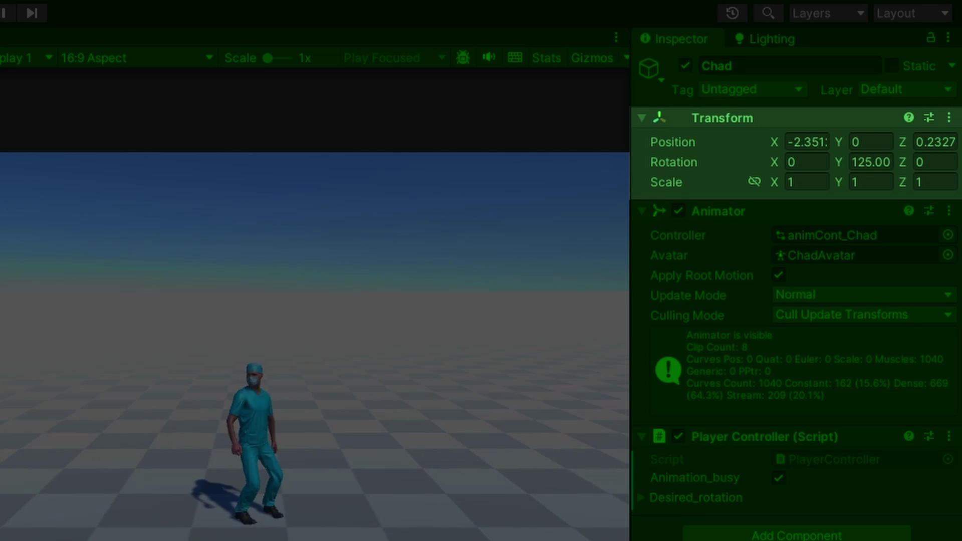
pyautogui.press('Right')
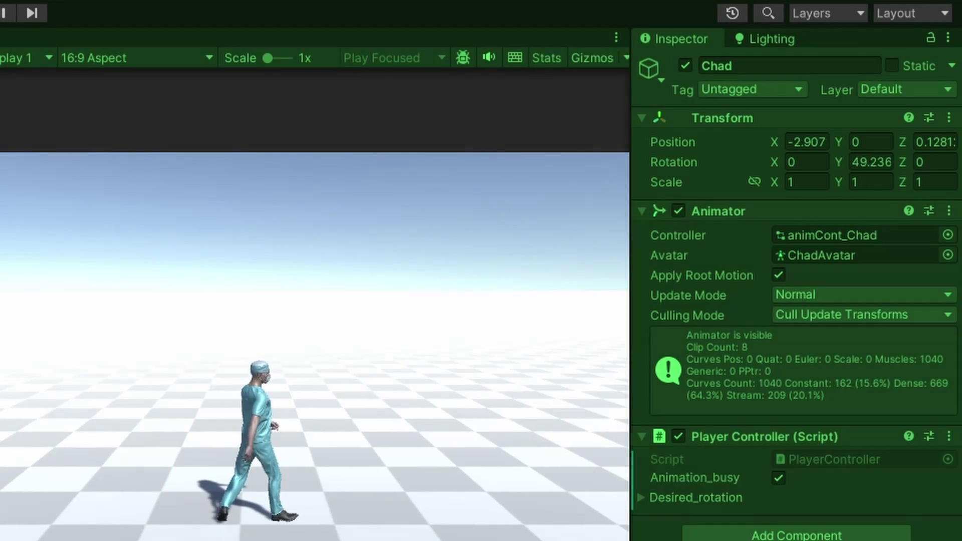
pyautogui.press('Left')
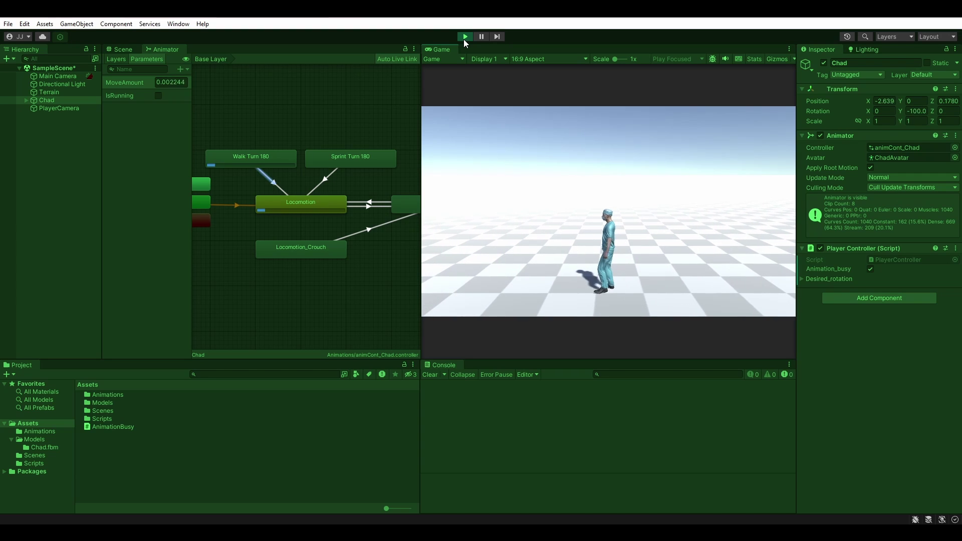
pyautogui.press('shift')
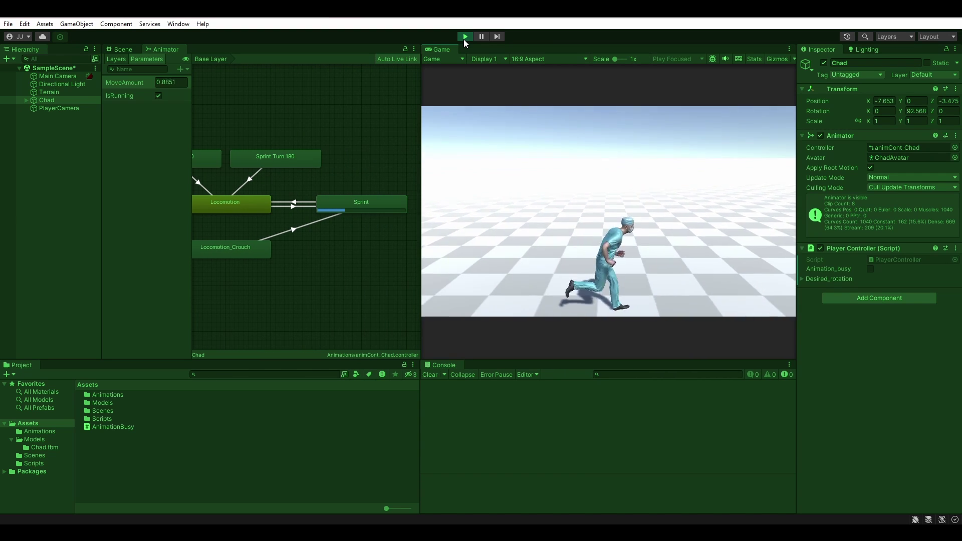
pyautogui.press('Right')
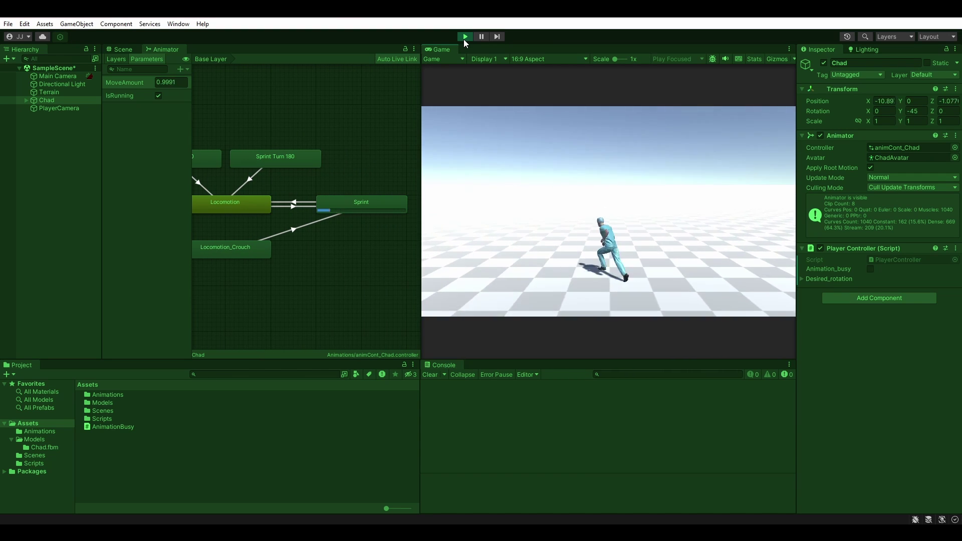
pyautogui.press('Right')
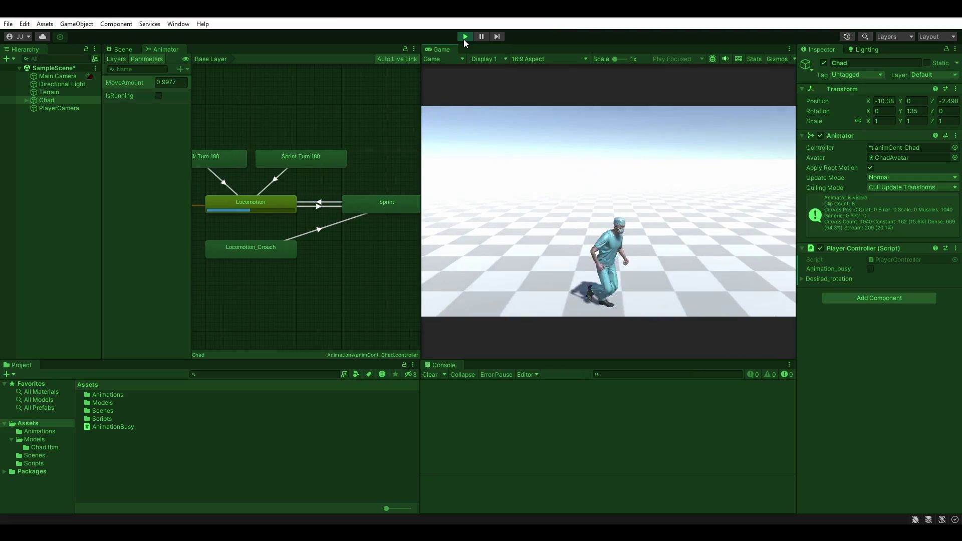